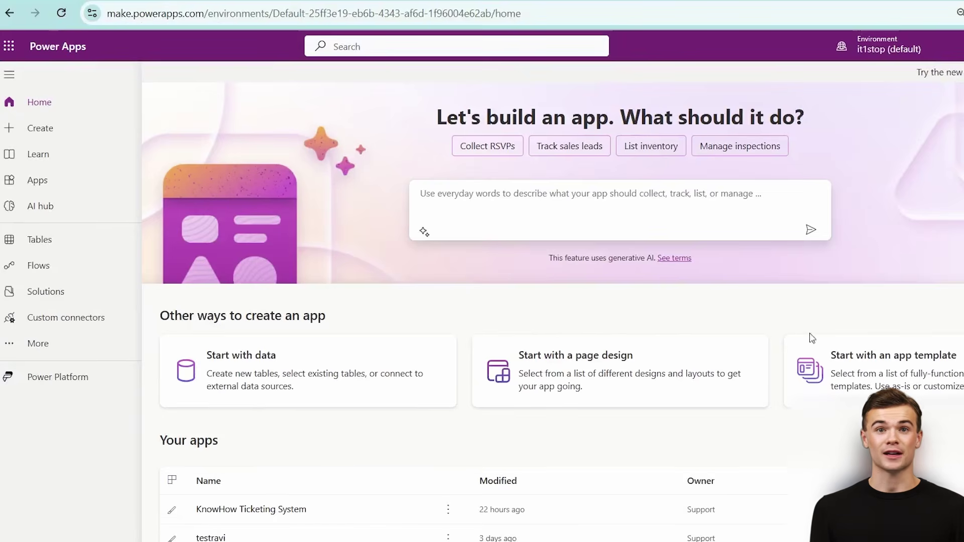
Create a blank tablet canvas app and add a new screen from the Calendar template
{"action": "left_click", "coordinate": [76, 131]}
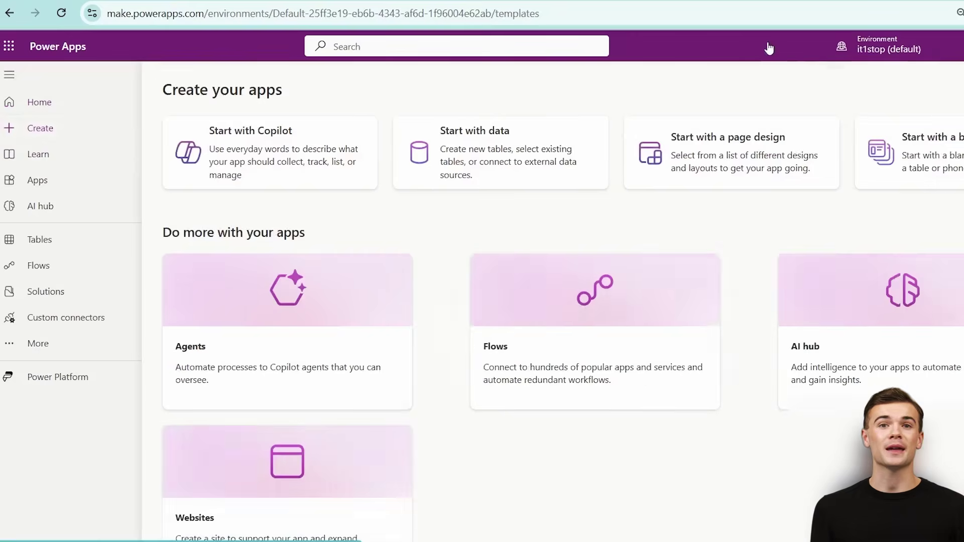
{"action": "left_click", "coordinate": [559, 287]}
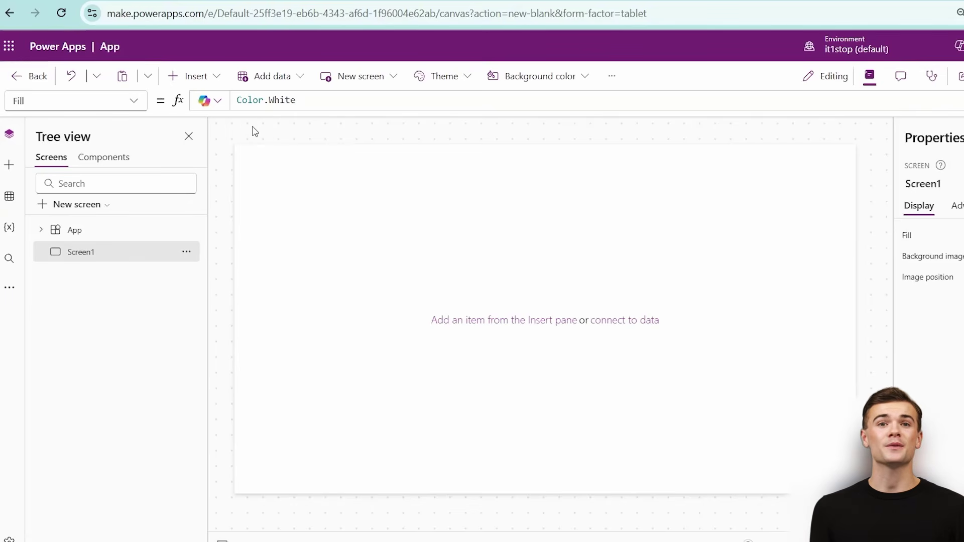
{"action": "left_click", "coordinate": [97, 205]}
{"action": "scroll", "coordinate": [201, 295], "scroll_direction": "down", "scroll_amount": 1}
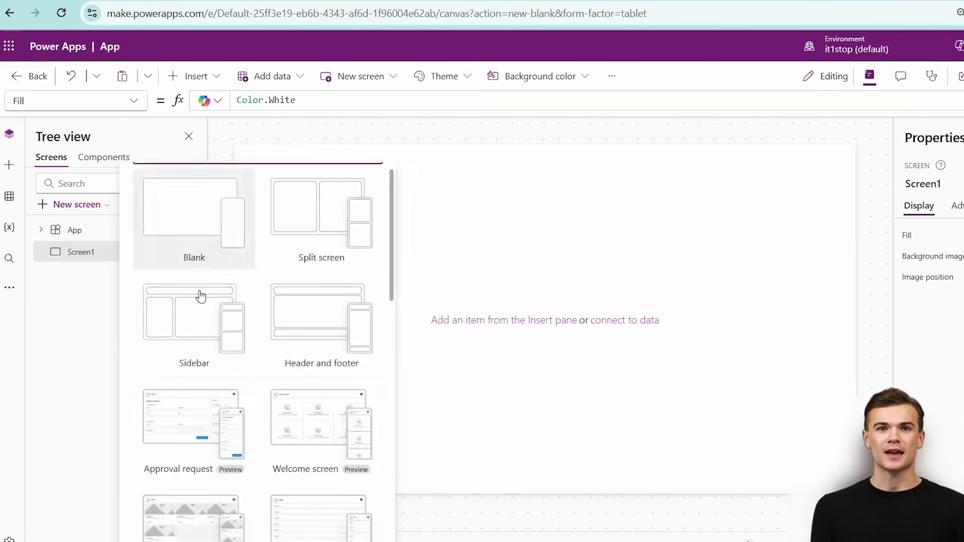
{"action": "scroll", "coordinate": [201, 295], "scroll_direction": "down", "scroll_amount": 10}
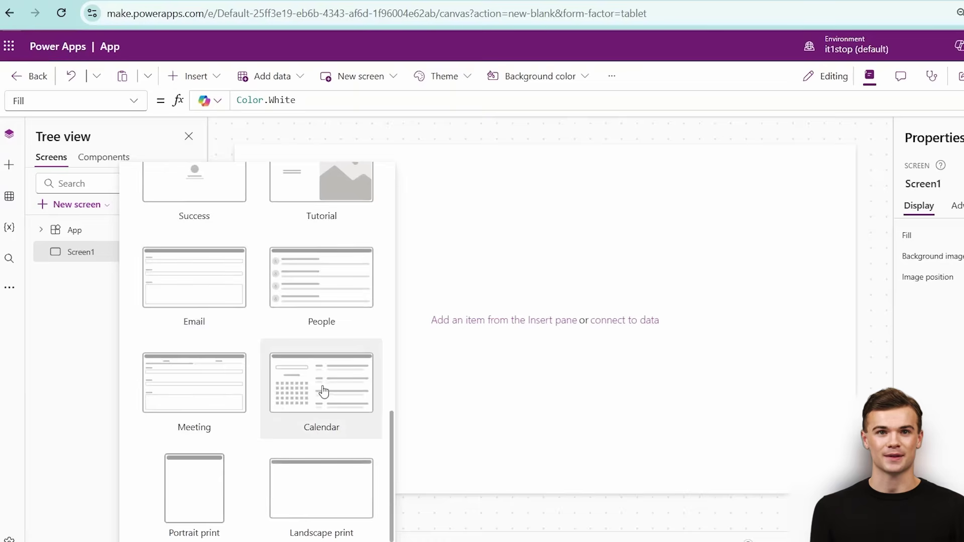
{"action": "left_click", "coordinate": [324, 392]}
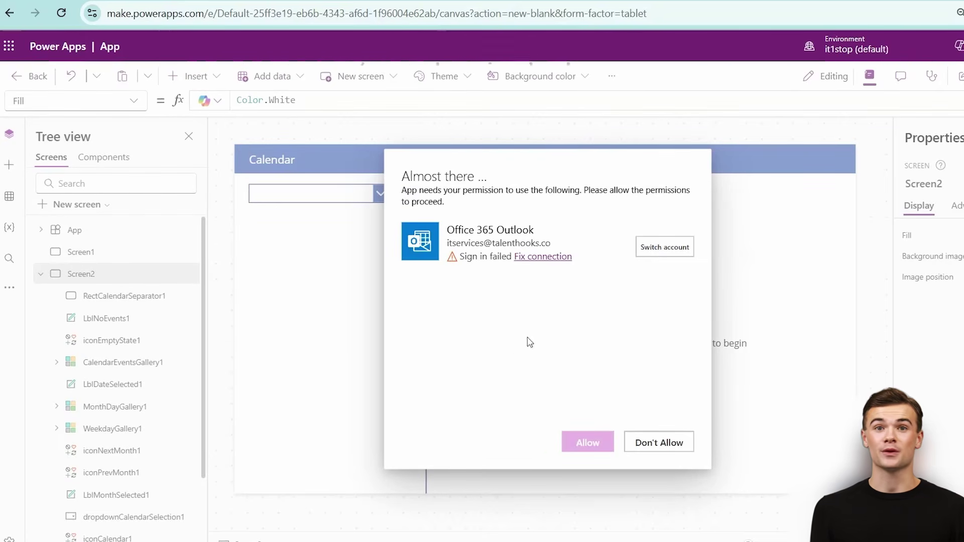
Try to fix the Office 365 Outlook connection, and remove the Office365Outlook data source from the app
{"action": "left_click", "coordinate": [543, 256]}
{"action": "left_click", "coordinate": [593, 401]}
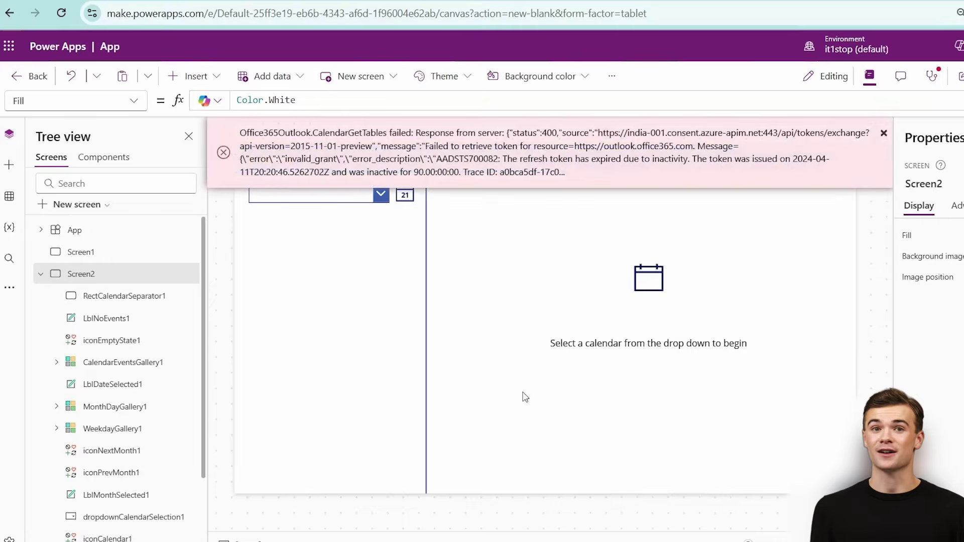
{"action": "left_click", "coordinate": [194, 216]}
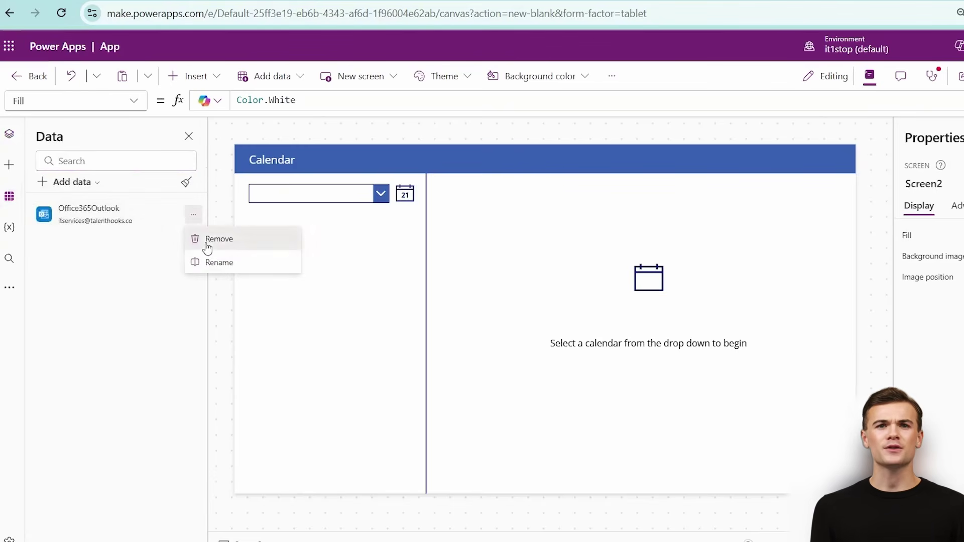
{"action": "left_click", "coordinate": [205, 240]}
Delete the calendar screen Screen2 and add a fresh screen from the Calendar template
{"action": "left_click", "coordinate": [9, 134]}
{"action": "right_click", "coordinate": [97, 275]}
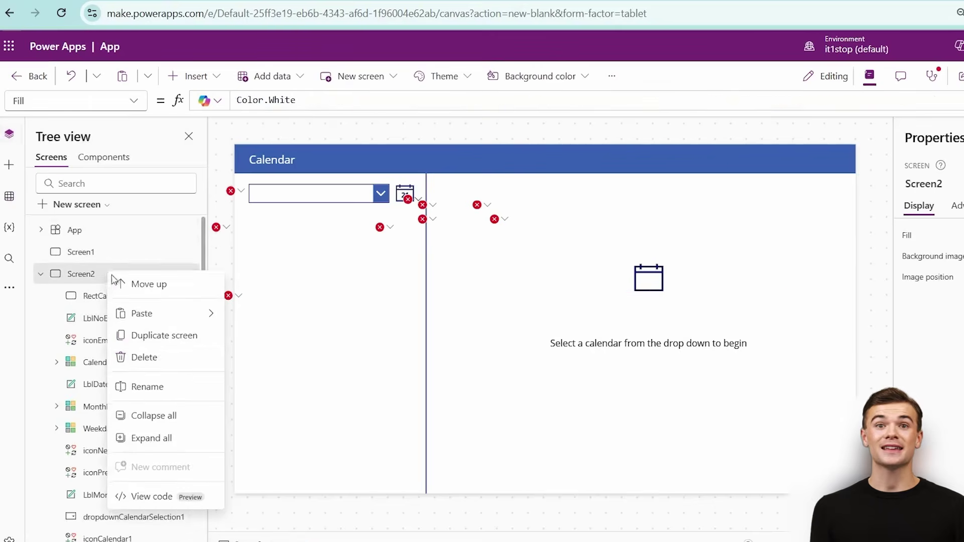
{"action": "left_click", "coordinate": [180, 356]}
{"action": "left_click", "coordinate": [190, 219]}
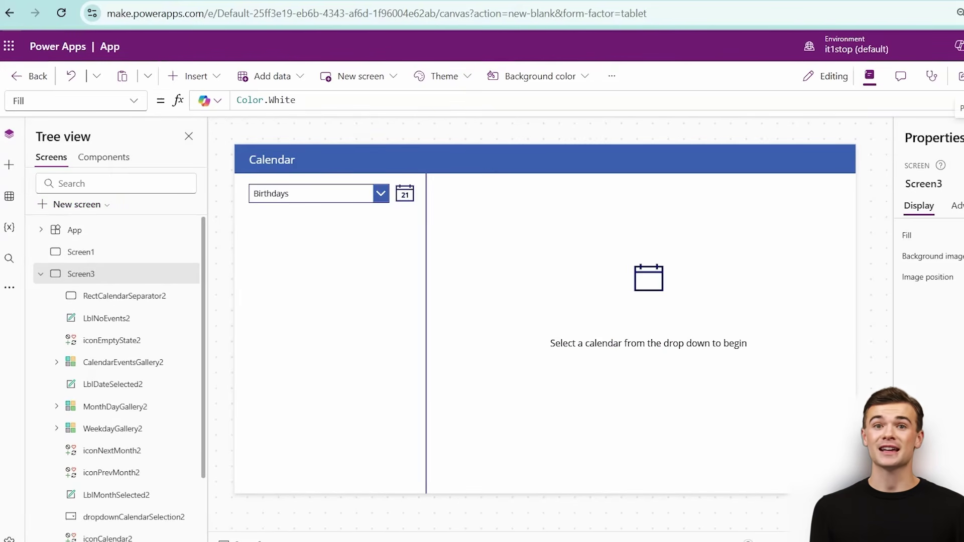
Preview the calendar screen, show today's date in the Birthdays calendar and browse the neighbouring months
{"action": "key", "text": "F5"}
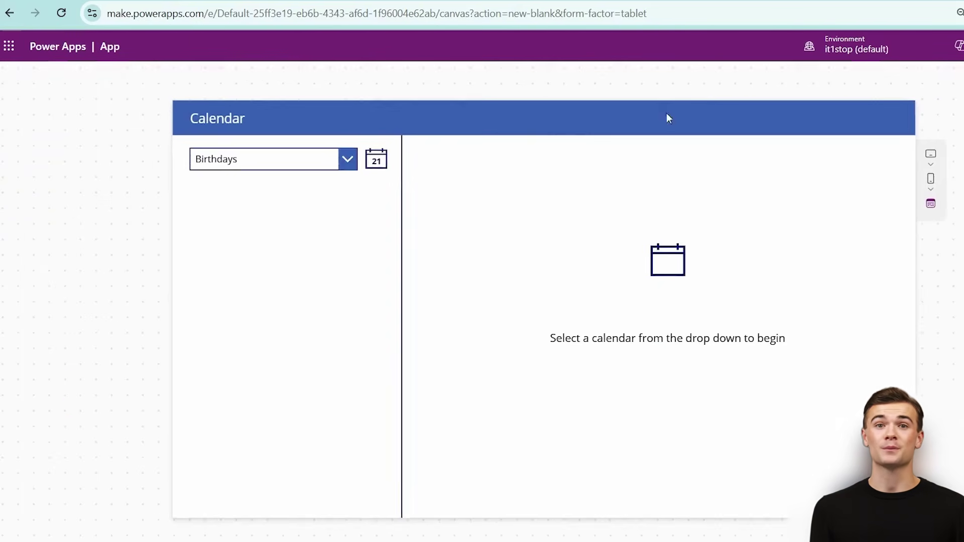
{"action": "left_click", "coordinate": [376, 167]}
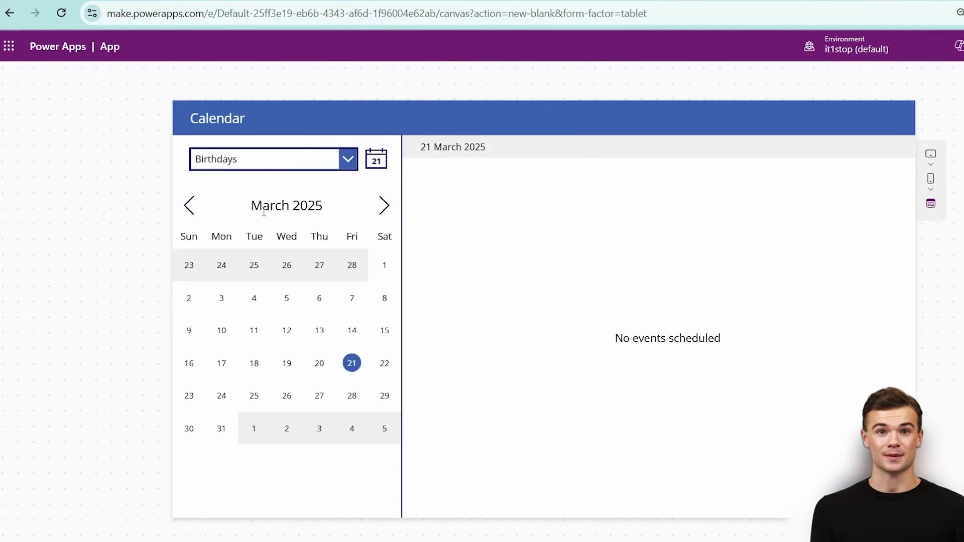
{"action": "left_click", "coordinate": [384, 207]}
{"action": "left_click", "coordinate": [189, 210]}
{"action": "left_click", "coordinate": [189, 211]}
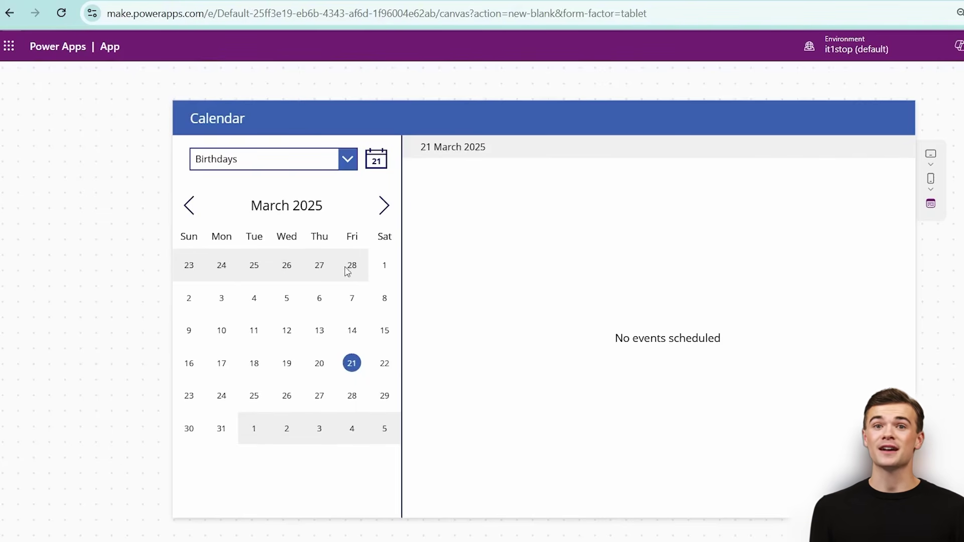
{"action": "key", "text": "Escape"}
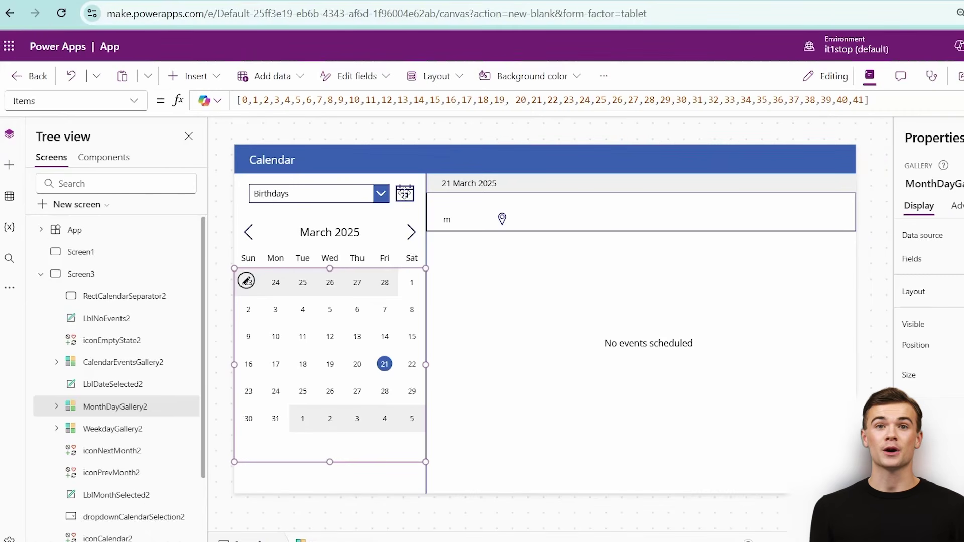
Examine the calendar icon's OnSelect formula and its variables _dateSelected, _firstDayOfMonth, _firstDayInView and _lastDayOfMonth
{"action": "left_click", "coordinate": [405, 195]}
{"action": "left_click", "coordinate": [286, 103]}
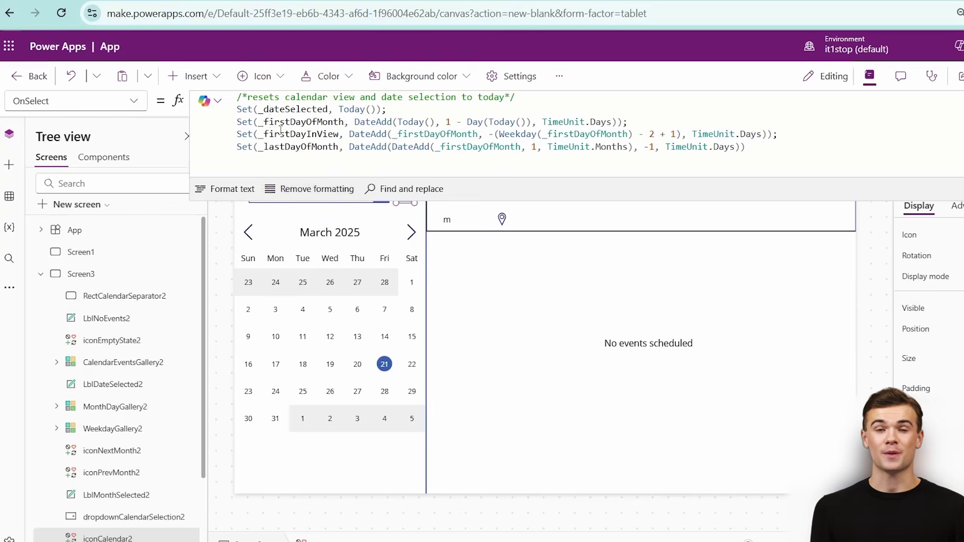
{"action": "double_click", "coordinate": [288, 109]}
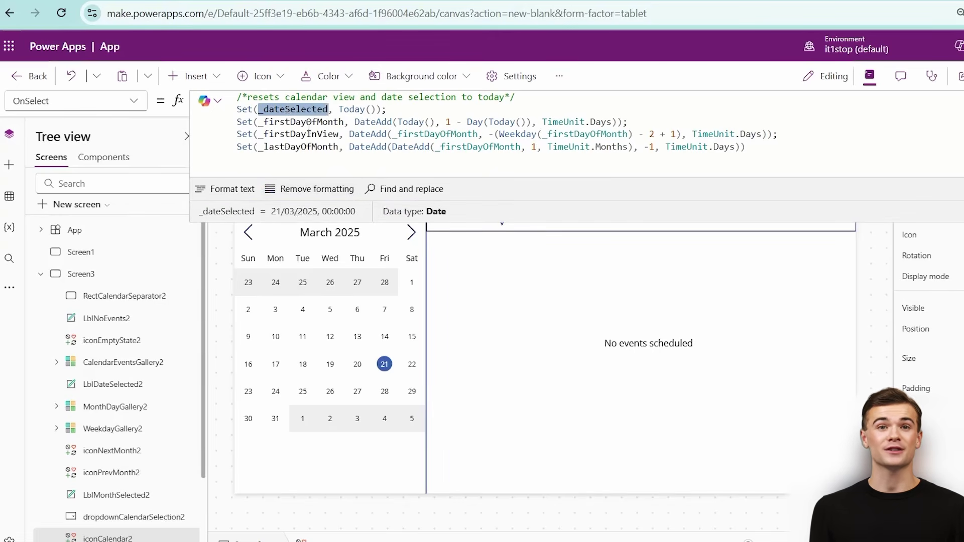
{"action": "double_click", "coordinate": [309, 122]}
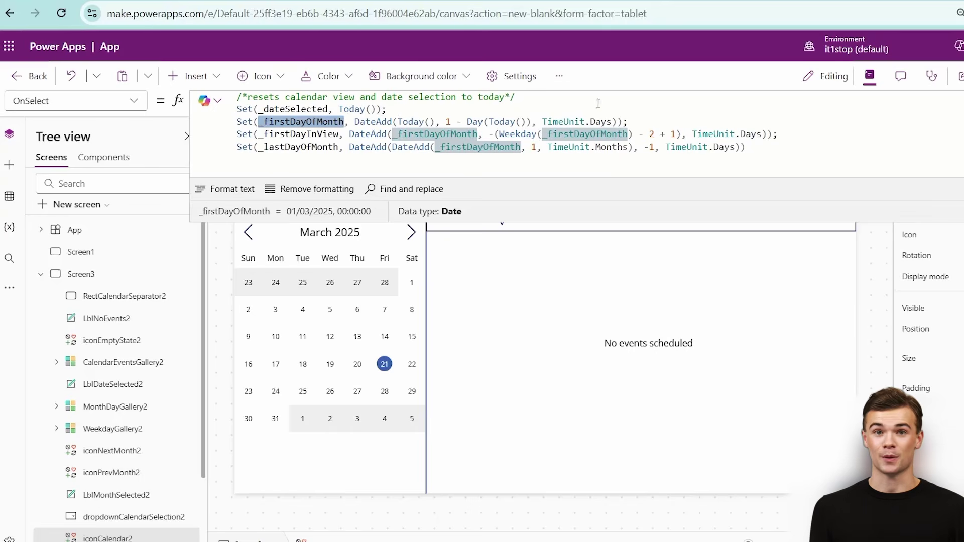
{"action": "double_click", "coordinate": [293, 134]}
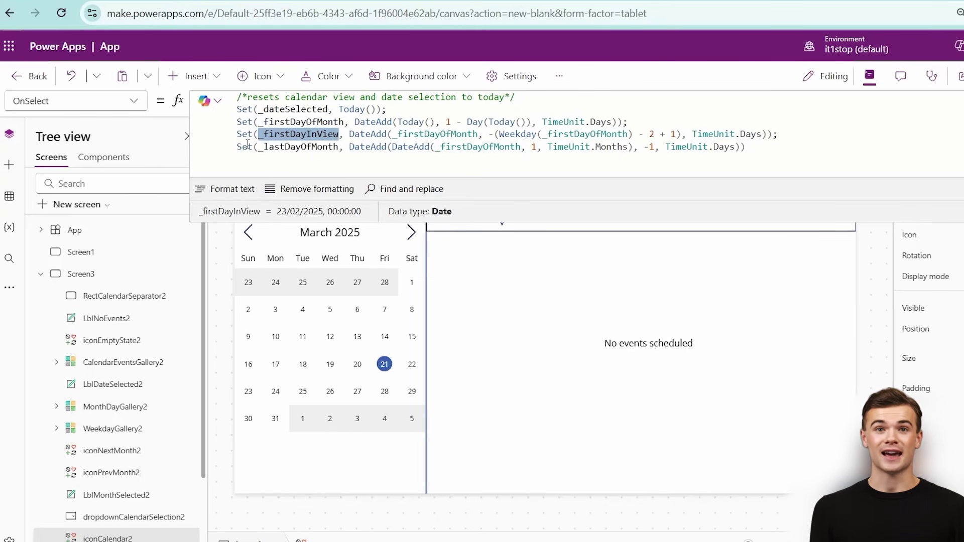
{"action": "double_click", "coordinate": [271, 147]}
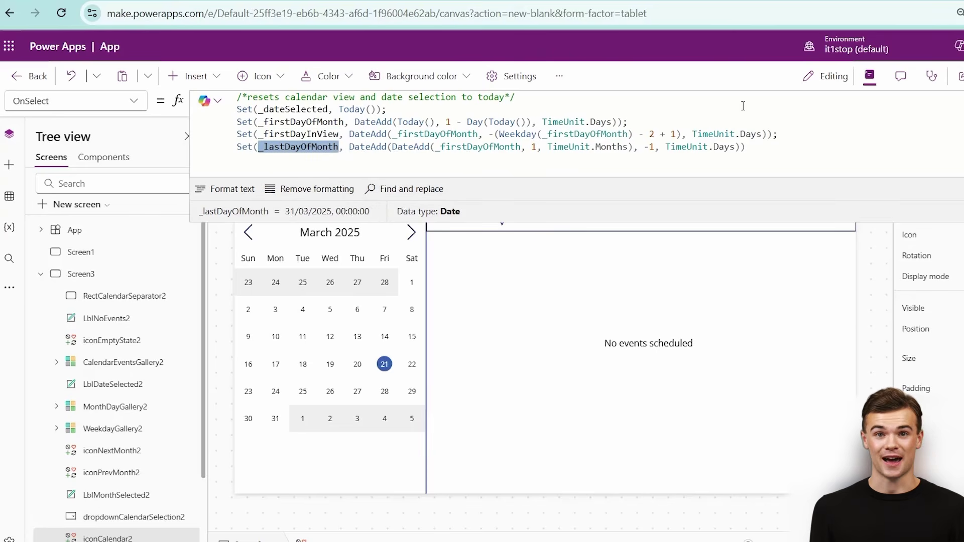
Examine the formulas behind the day gallery, weekday gallery, month label, month arrows and events gallery on Screen3
{"action": "left_click", "coordinate": [306, 363]}
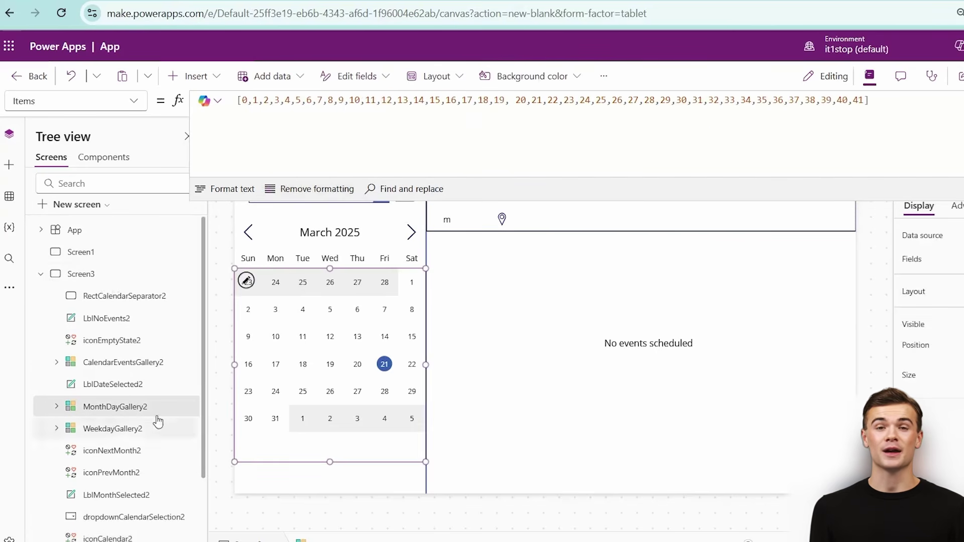
{"action": "left_click", "coordinate": [130, 431]}
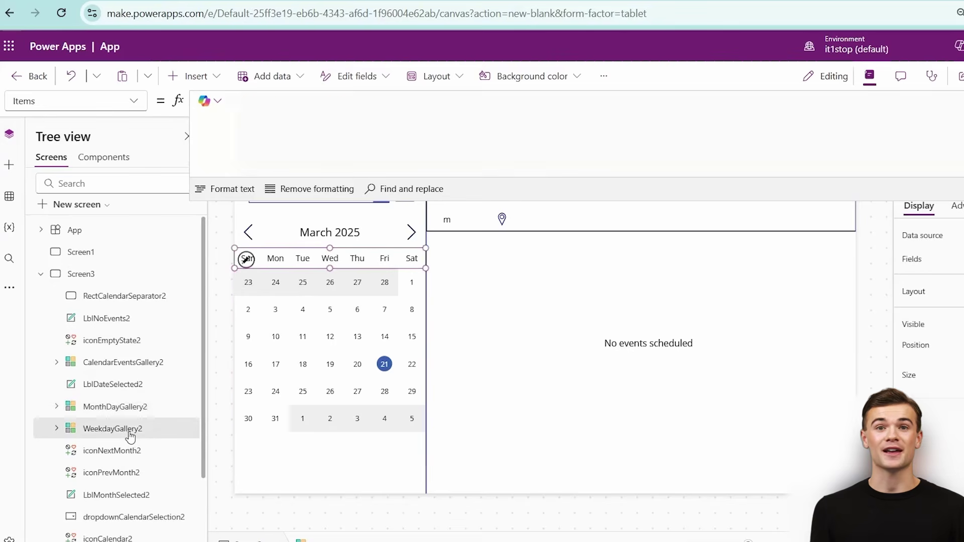
{"action": "left_click", "coordinate": [330, 232]}
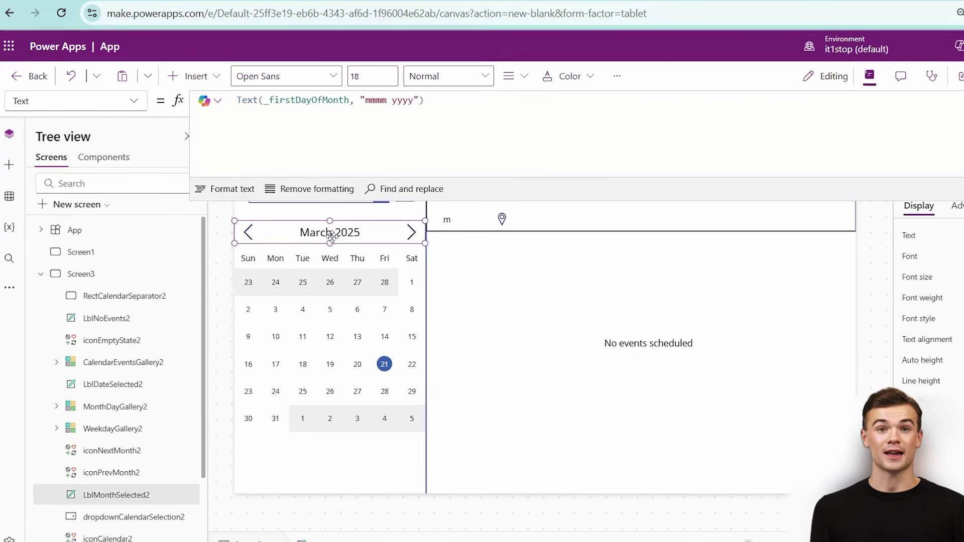
{"action": "left_click", "coordinate": [249, 232]}
{"action": "left_click", "coordinate": [411, 232]}
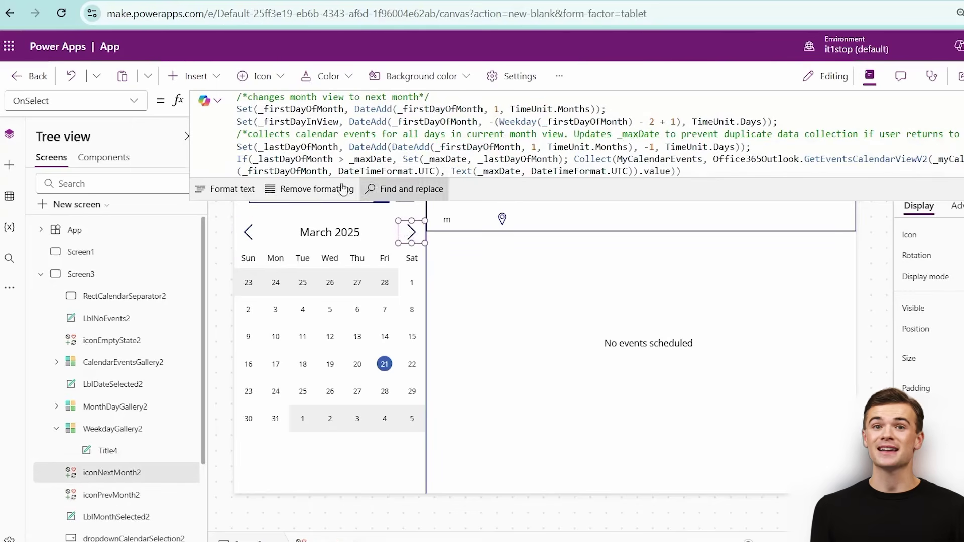
{"action": "left_click", "coordinate": [439, 313]}
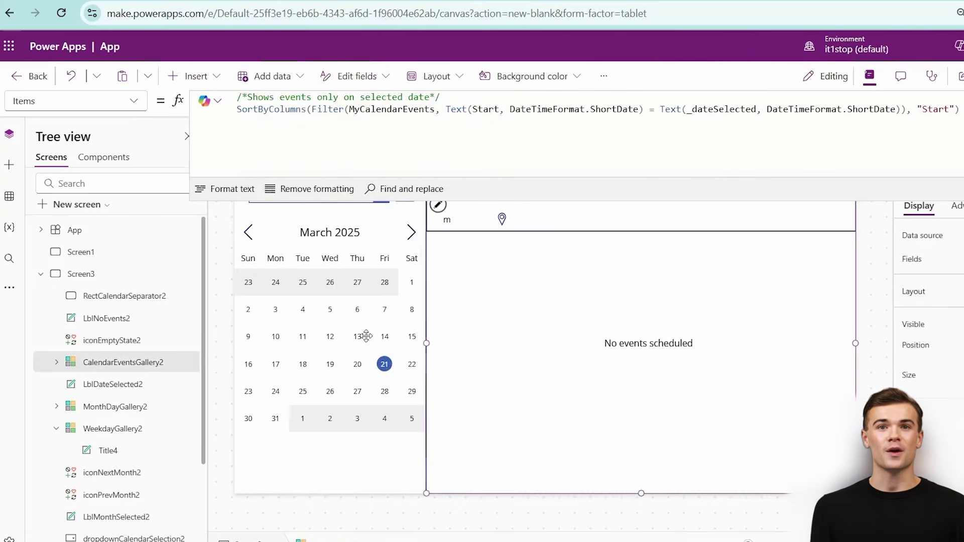
Copy the day gallery, weekday gallery, month arrows and month label from Screen3 to Screen1, and move them towards the screen's centre
{"action": "left_click", "coordinate": [366, 336]}
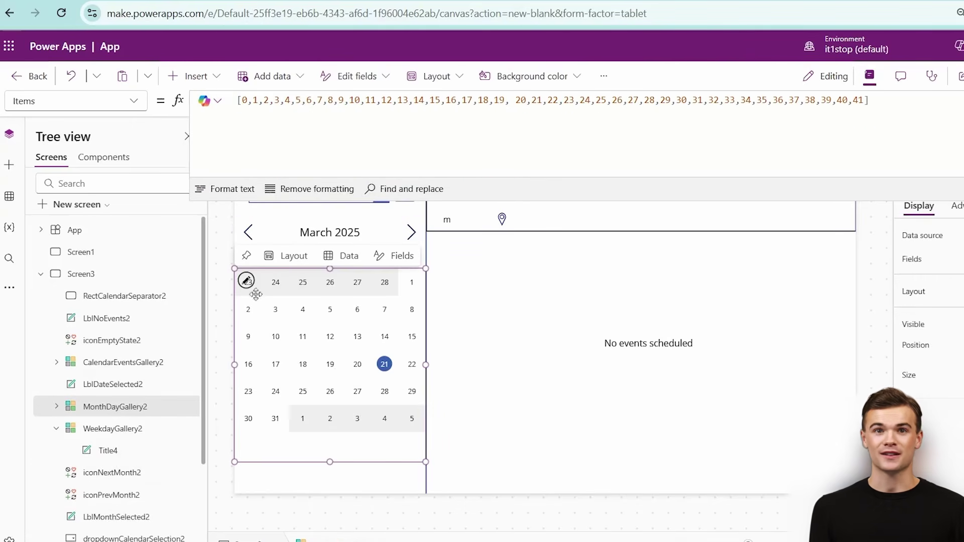
{"action": "left_click", "coordinate": [249, 232]}
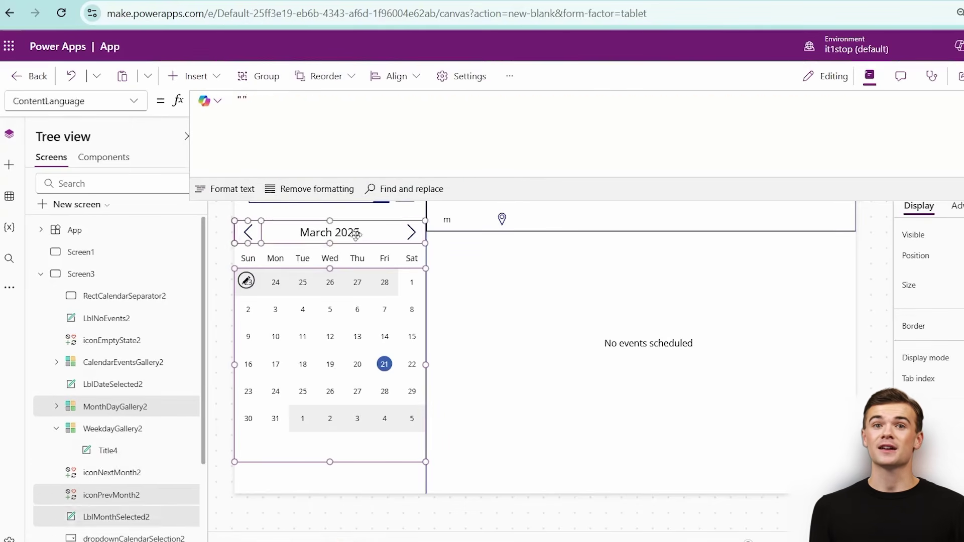
{"action": "left_click", "coordinate": [100, 253]}
{"action": "key", "text": "ctrl+v"}
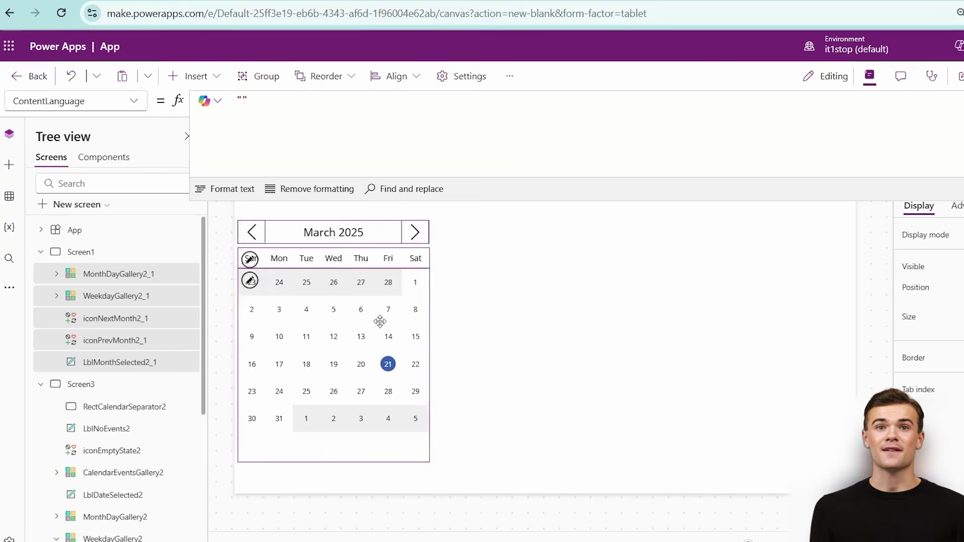
{"action": "left_click_drag", "start_coordinate": [346, 320], "coordinate": [450, 319]}
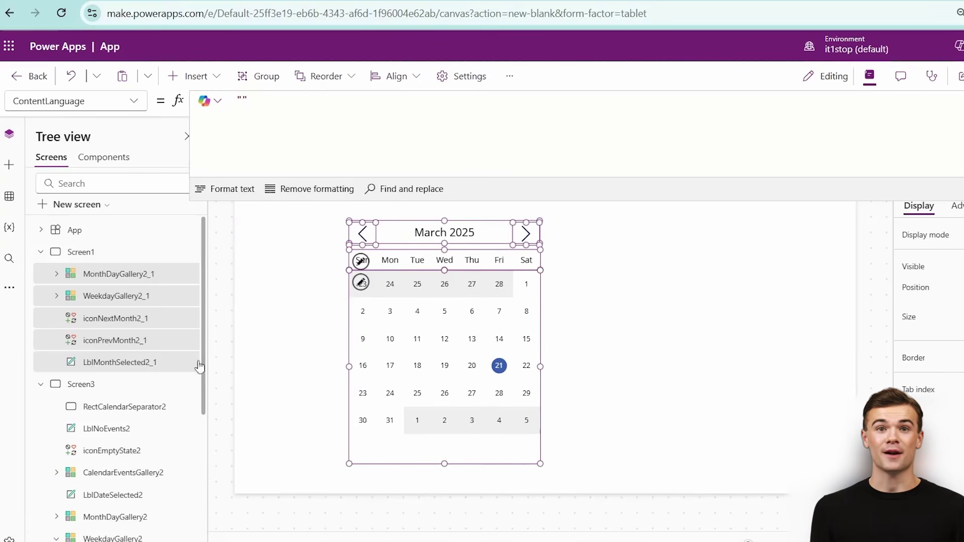
Copy the four Set statements from the Screen3 calendar icon's OnSelect into Screen1's OnVisible property
{"action": "left_click", "coordinate": [119, 384]}
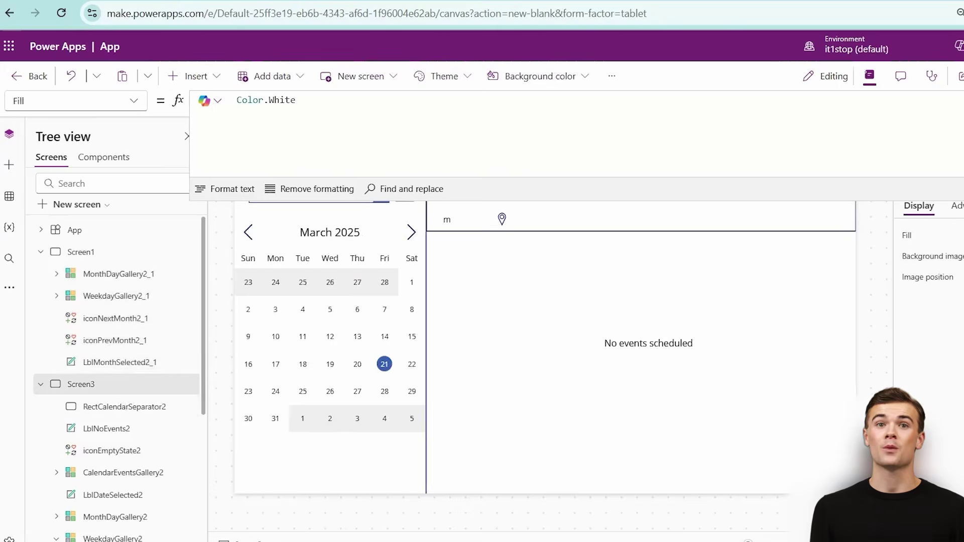
{"action": "left_click", "coordinate": [405, 191]}
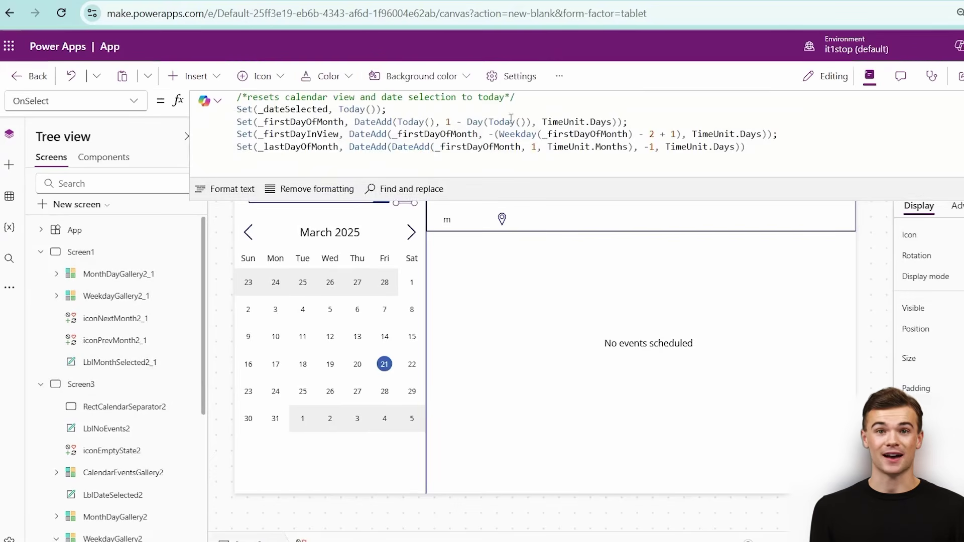
{"action": "left_click_drag", "start_coordinate": [747, 147], "coordinate": [206, 115]}
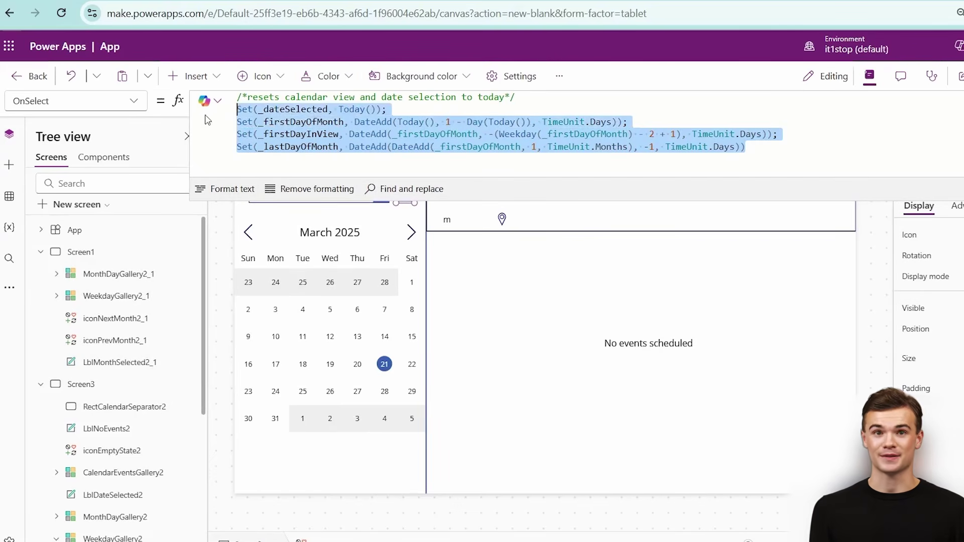
{"action": "left_click", "coordinate": [70, 252]}
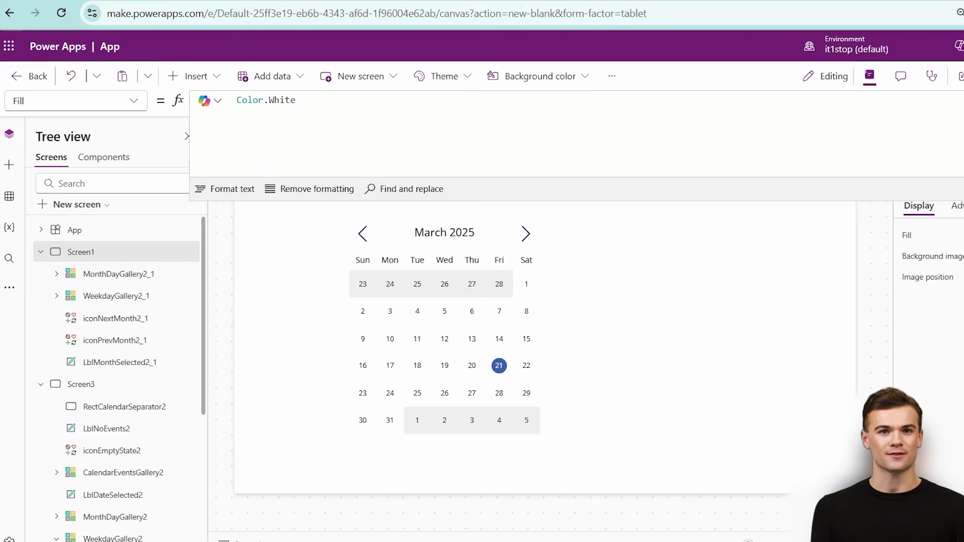
{"action": "left_click", "coordinate": [73, 101]}
{"action": "left_click", "coordinate": [68, 301]}
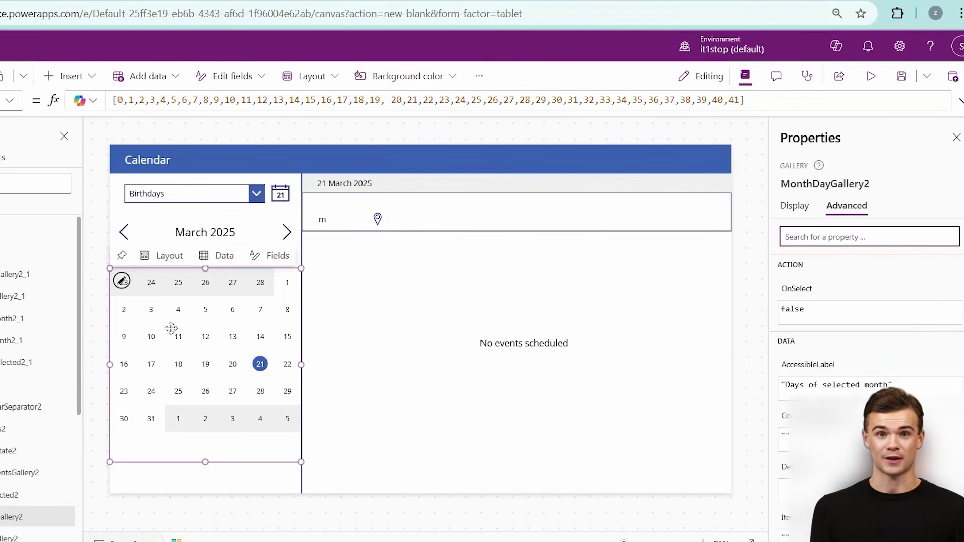
{"action": "left_click", "coordinate": [866, 234]}
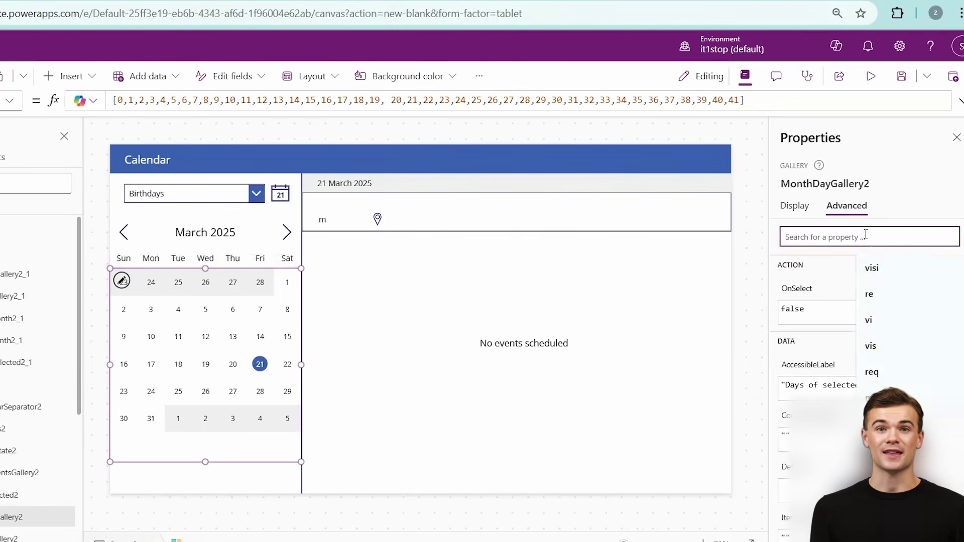
{"action": "left_click", "coordinate": [872, 268]}
{"action": "double_click", "coordinate": [798, 295]}
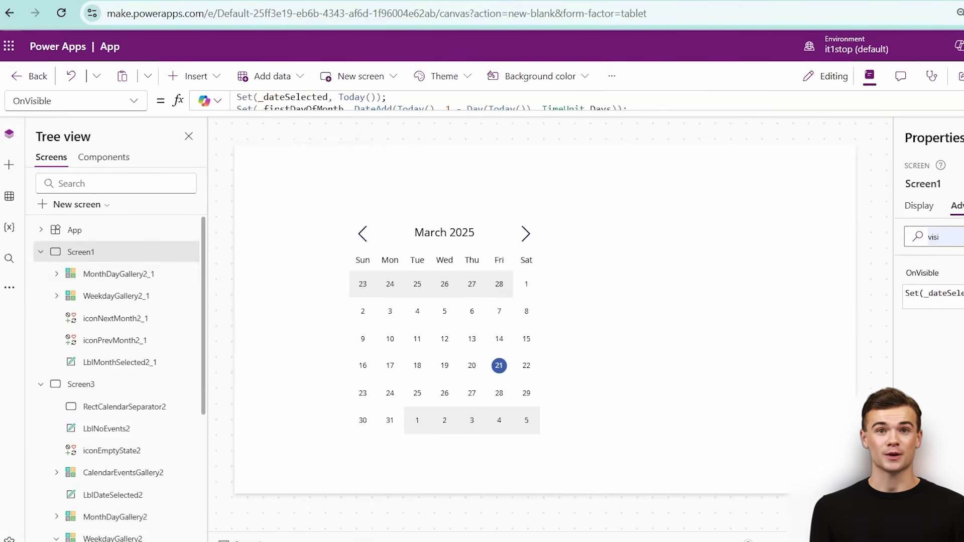
Append the statement Set(_calendarVisible, true); to the end of Screen1's OnVisible formula
{"action": "left_click", "coordinate": [351, 103]}
{"action": "left_click", "coordinate": [794, 137]}
{"action": "type", "text": ";"}
{"action": "key", "text": "Return"}
{"action": "type", "text": "Set"}
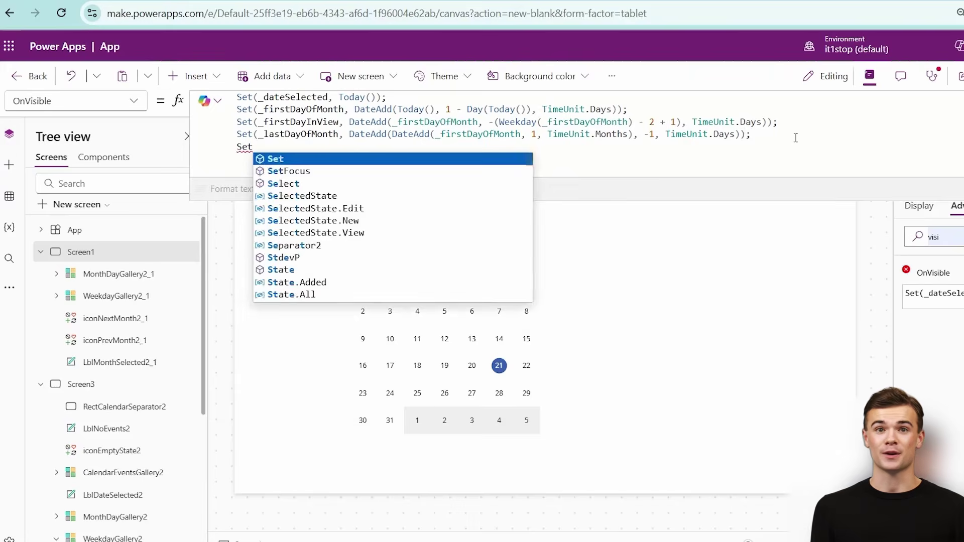
{"action": "type", "text": "(_calendarVisible, true);"}
{"action": "left_click", "coordinate": [565, 158]}
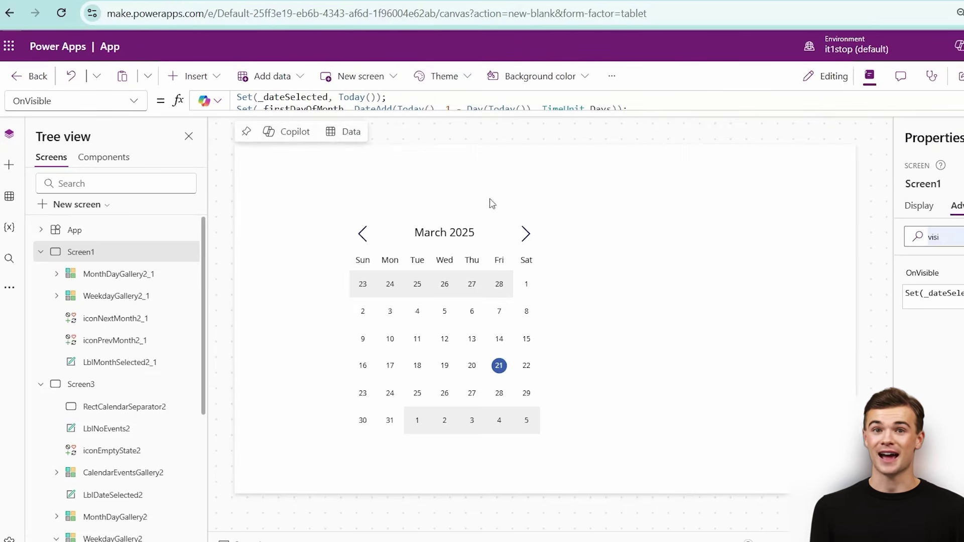
Delete the template screen Screen3 from the app
{"action": "left_click", "coordinate": [81, 385]}
{"action": "right_click", "coordinate": [140, 392]}
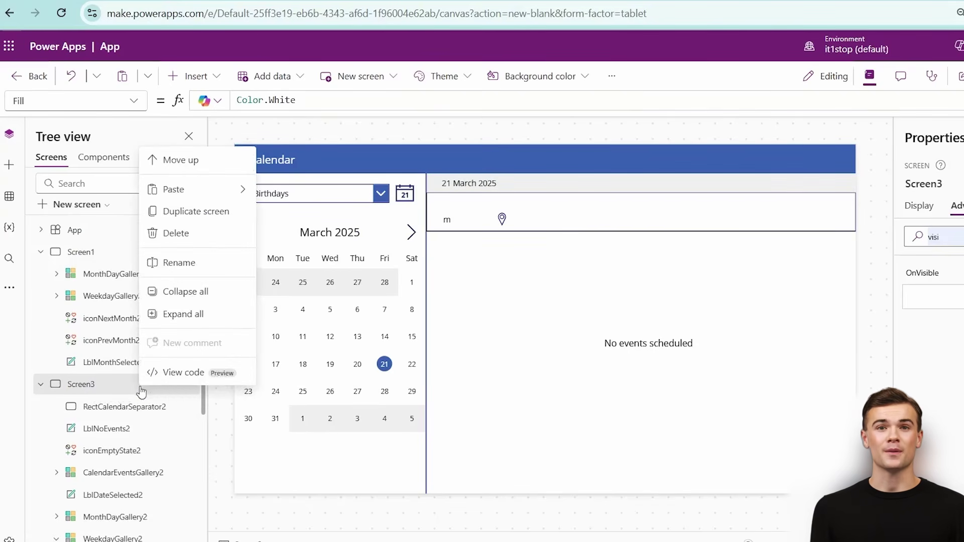
{"action": "left_click", "coordinate": [195, 240]}
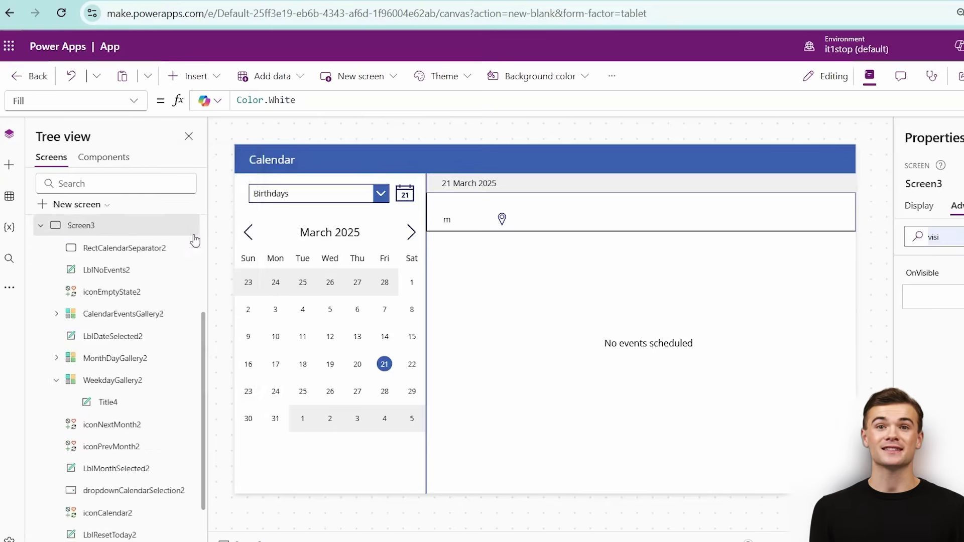
Remove the Collect(MyCalendarEvents, ...) Office365Outlook call from the OnSelect formulas of the previous-month and next-month icons
{"action": "left_click", "coordinate": [341, 231]}
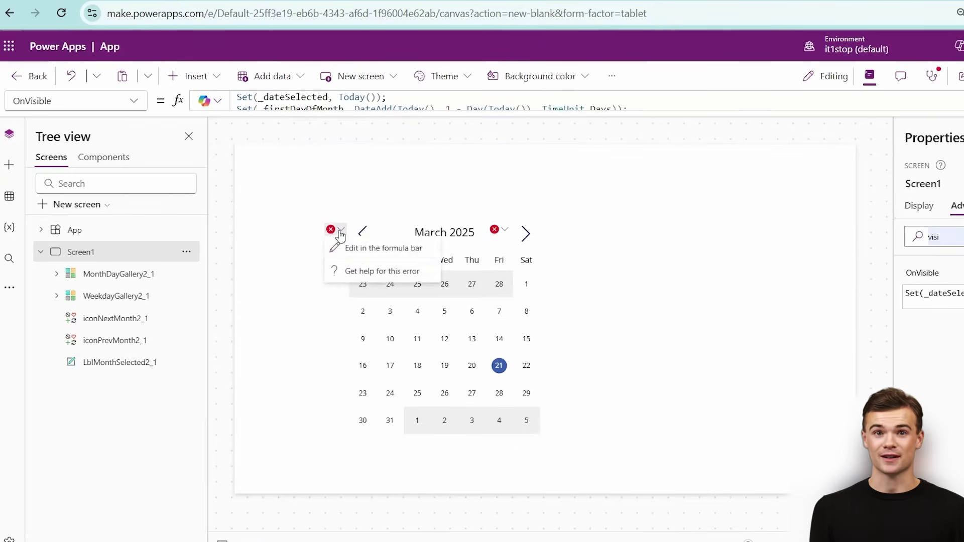
{"action": "left_click", "coordinate": [347, 249]}
{"action": "left_click", "coordinate": [963, 100]}
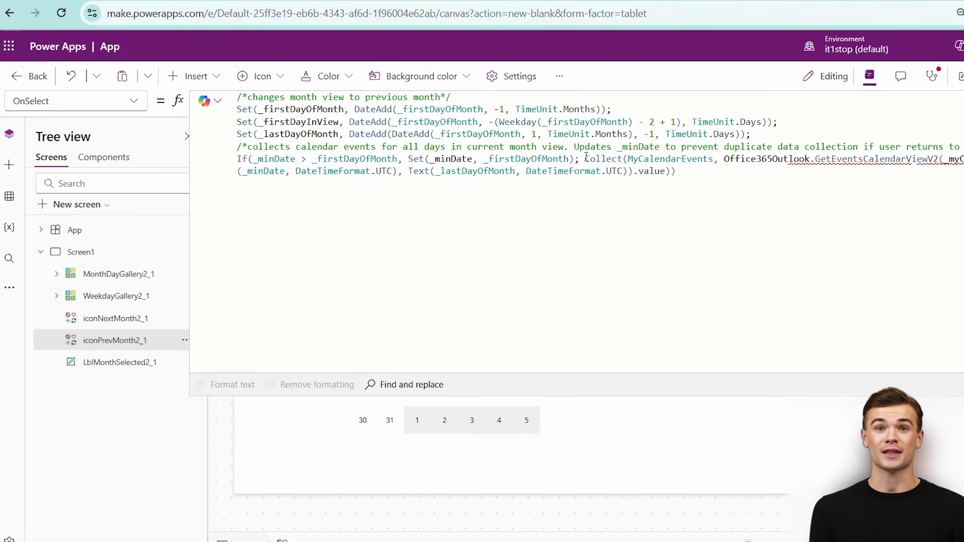
{"action": "left_click_drag", "start_coordinate": [586, 158], "coordinate": [665, 176]}
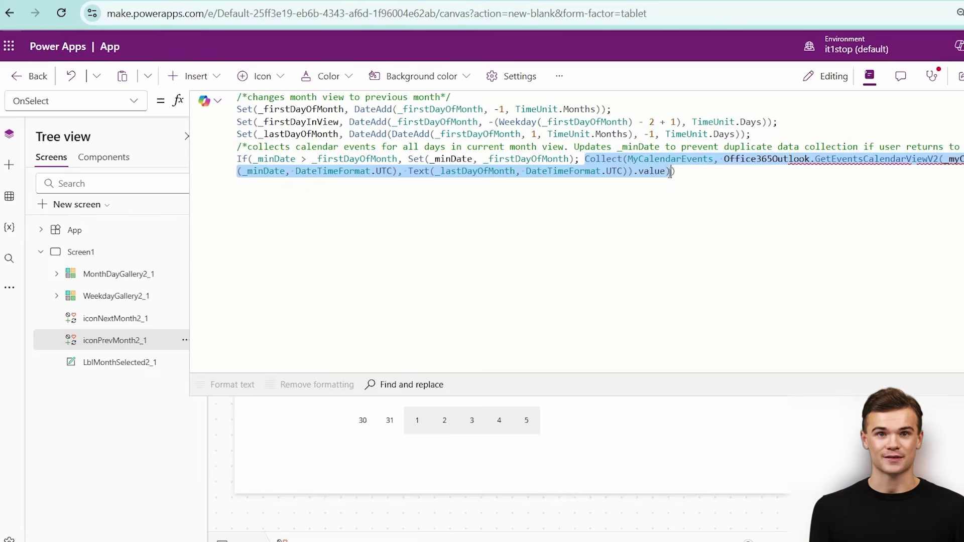
{"action": "left_click", "coordinate": [523, 231]}
{"action": "left_click_drag", "start_coordinate": [574, 158], "coordinate": [725, 235]}
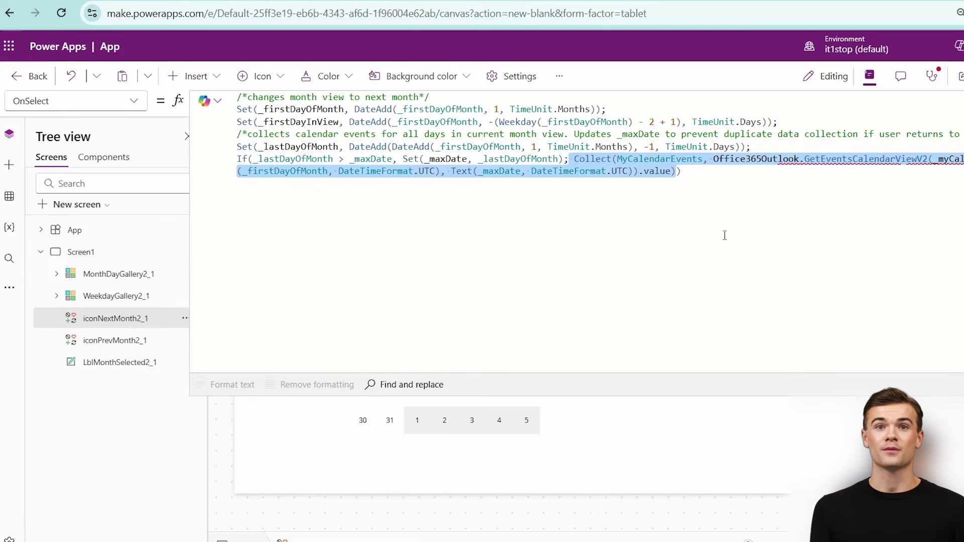
{"action": "key", "text": "BackSpace"}
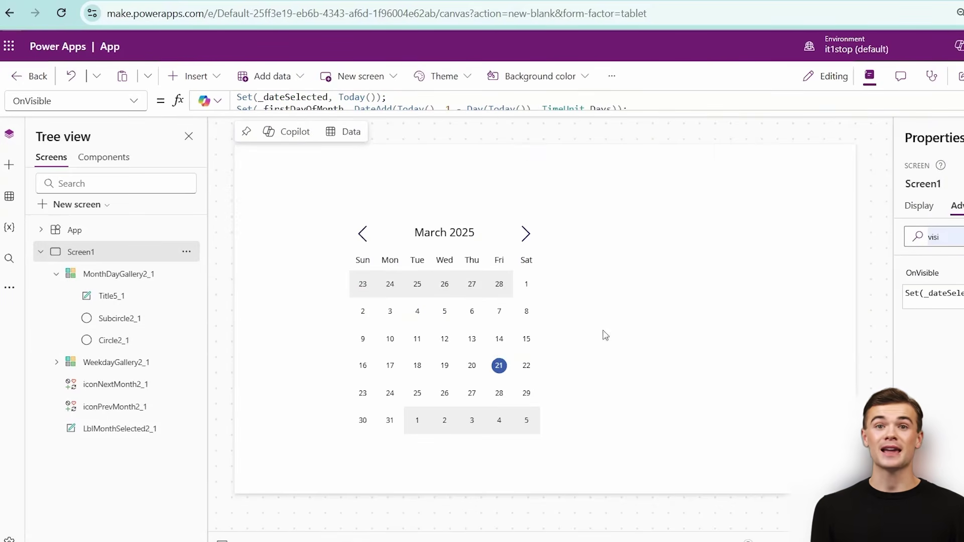
Widen the day gallery MonthDayGallery2_1 so it spans most of Screen1's width
{"action": "left_click", "coordinate": [528, 361]}
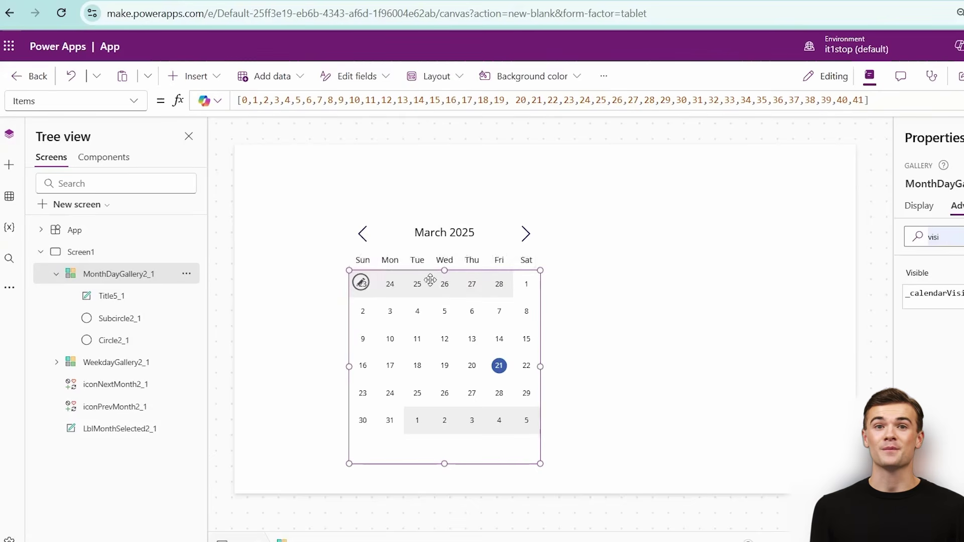
{"action": "left_click_drag", "start_coordinate": [541, 367], "coordinate": [776, 367]}
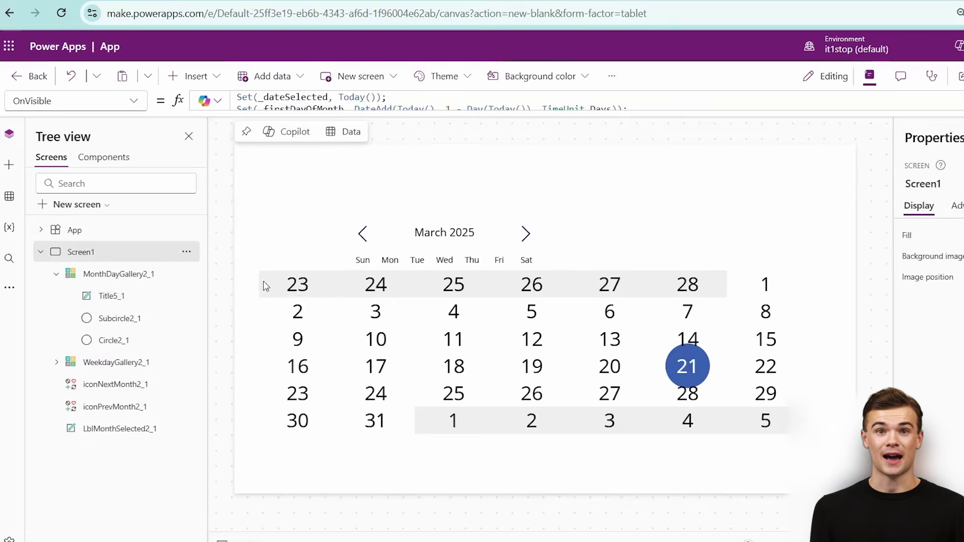
{"action": "left_click", "coordinate": [266, 286]}
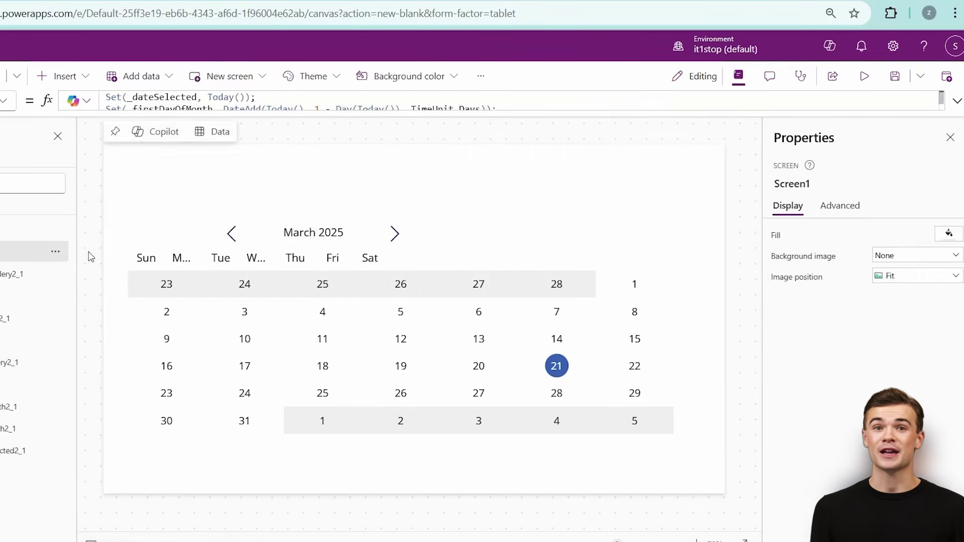
Replace the weekday label's font size formula with 17 and widen the columns of WeekdayGallery2_1
{"action": "left_click", "coordinate": [146, 257]}
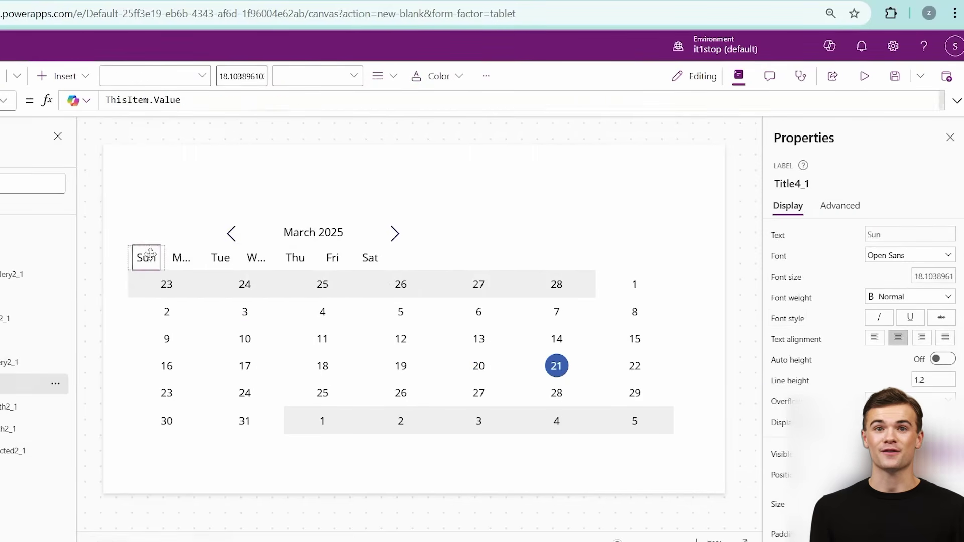
{"action": "left_click", "coordinate": [784, 277]}
{"action": "left_click_drag", "start_coordinate": [114, 100], "coordinate": [336, 101]}
{"action": "key", "text": "BackSpace"}
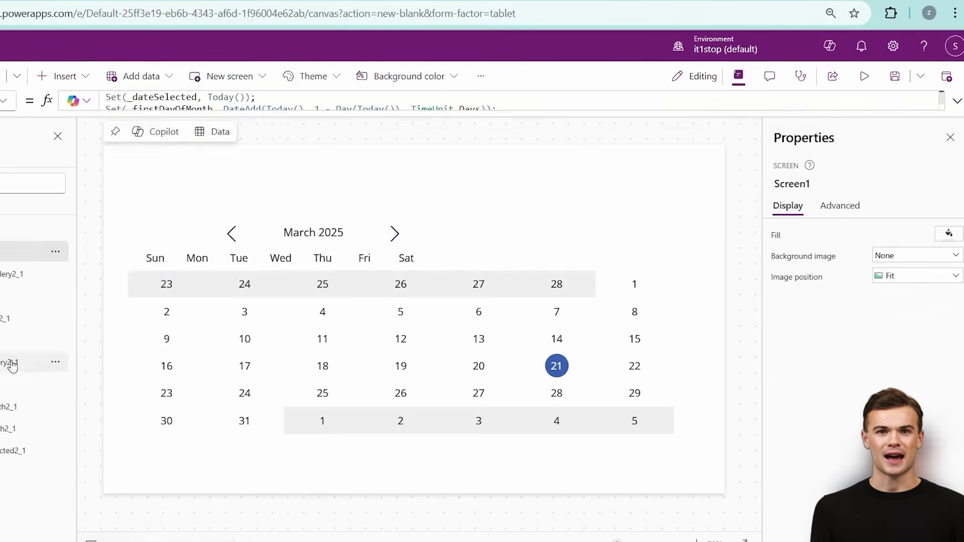
{"action": "left_click", "coordinate": [10, 362]}
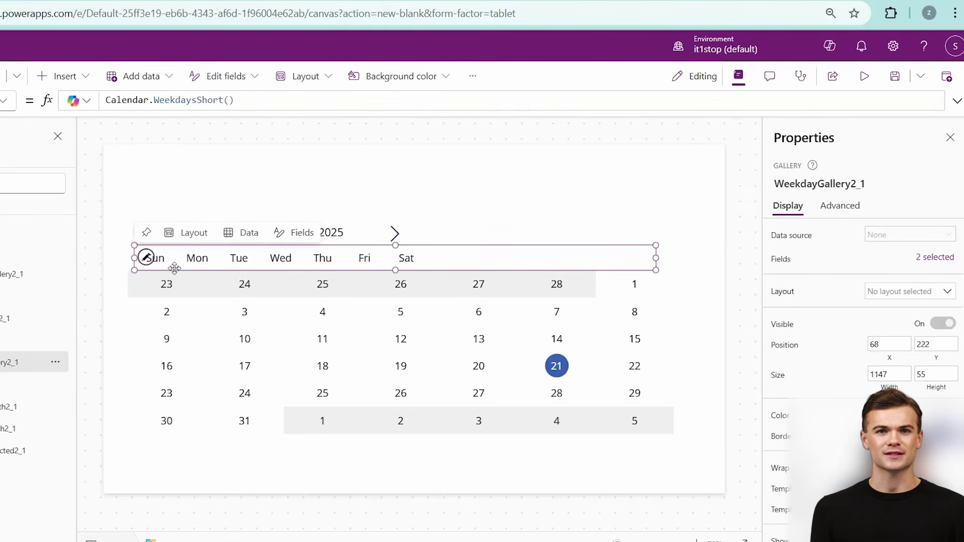
{"action": "left_click", "coordinate": [145, 257]}
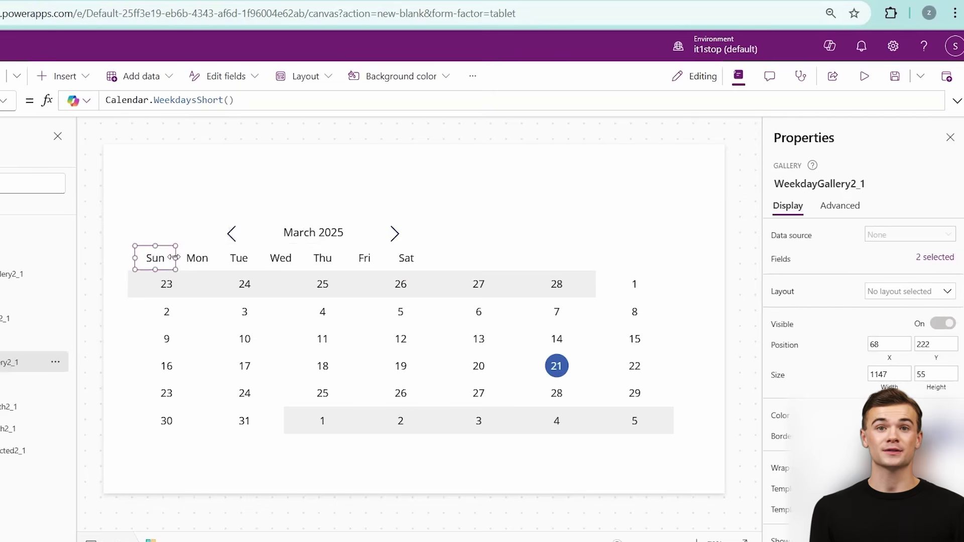
{"action": "left_click_drag", "start_coordinate": [174, 258], "coordinate": [225, 256]}
Move the month label and next-month arrow higher, spreading the arrows across the calendar's width with the label centred between them
{"action": "left_click", "coordinate": [323, 233]}
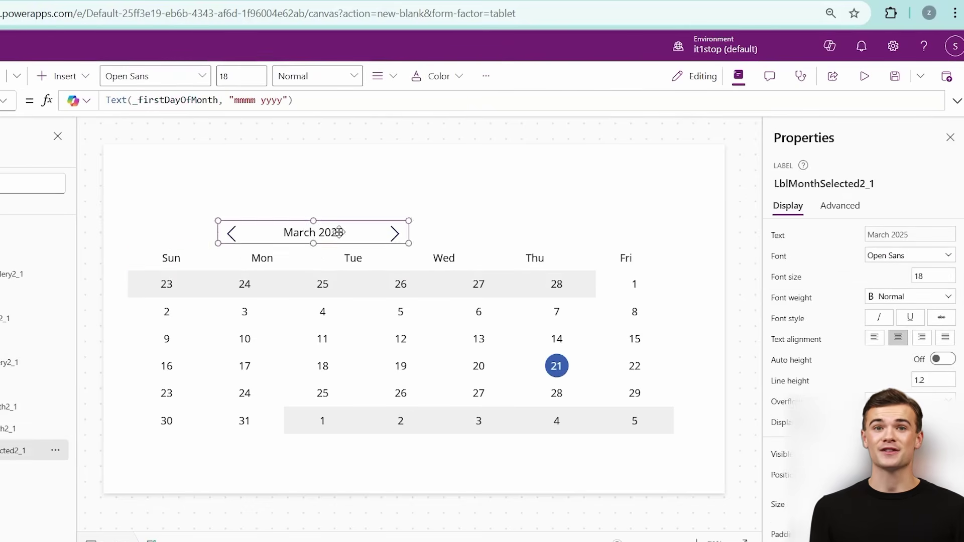
{"action": "left_click_drag", "start_coordinate": [323, 233], "coordinate": [388, 218]}
{"action": "left_click", "coordinate": [626, 203]}
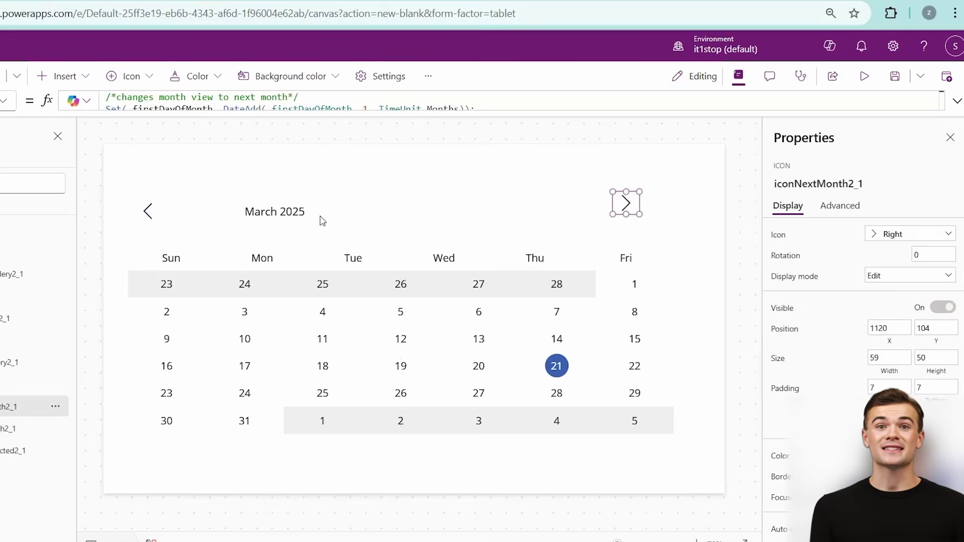
{"action": "left_click", "coordinate": [298, 215]}
Pull in the day gallery's left edge to X 68, making the gallery 1186 wide
{"action": "left_click", "coordinate": [146, 349]}
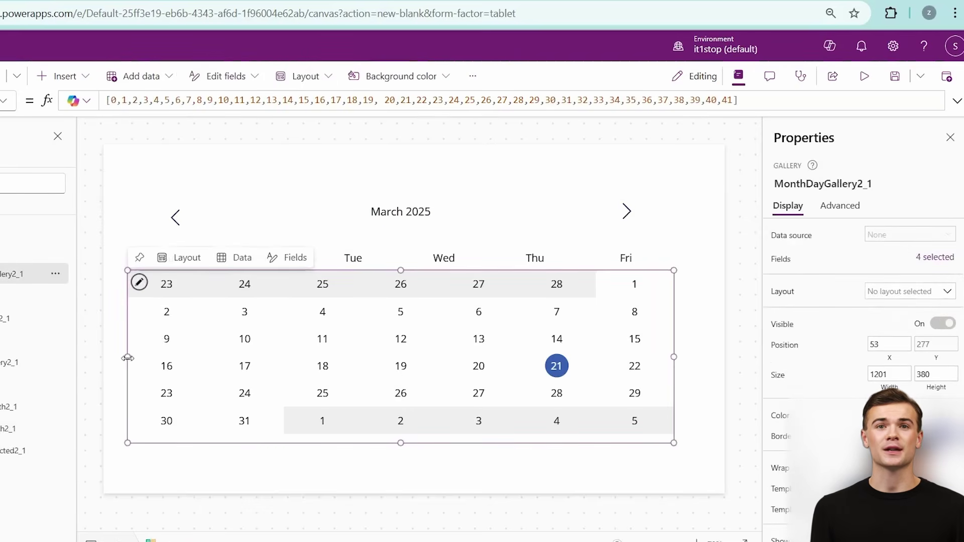
{"action": "left_click_drag", "start_coordinate": [129, 357], "coordinate": [134, 357]}
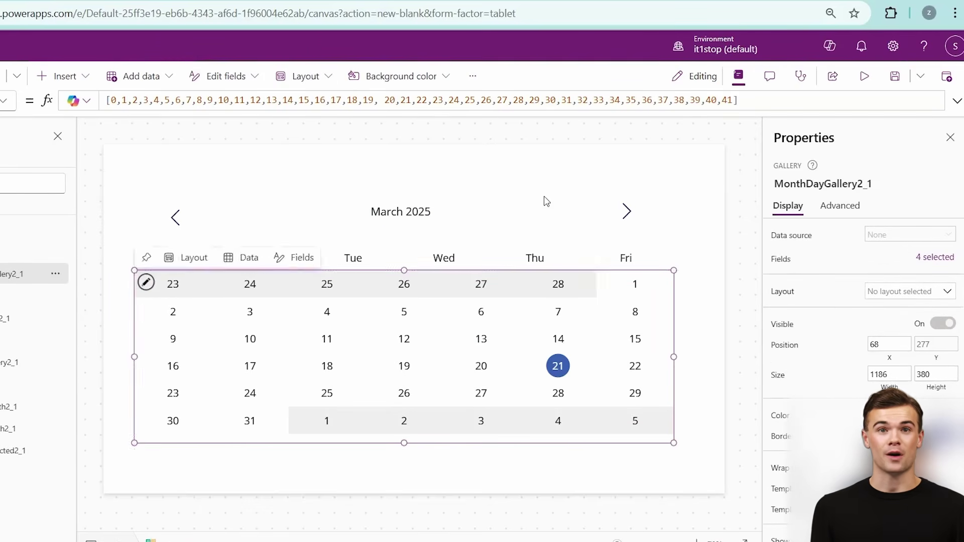
{"action": "left_click", "coordinate": [712, 258]}
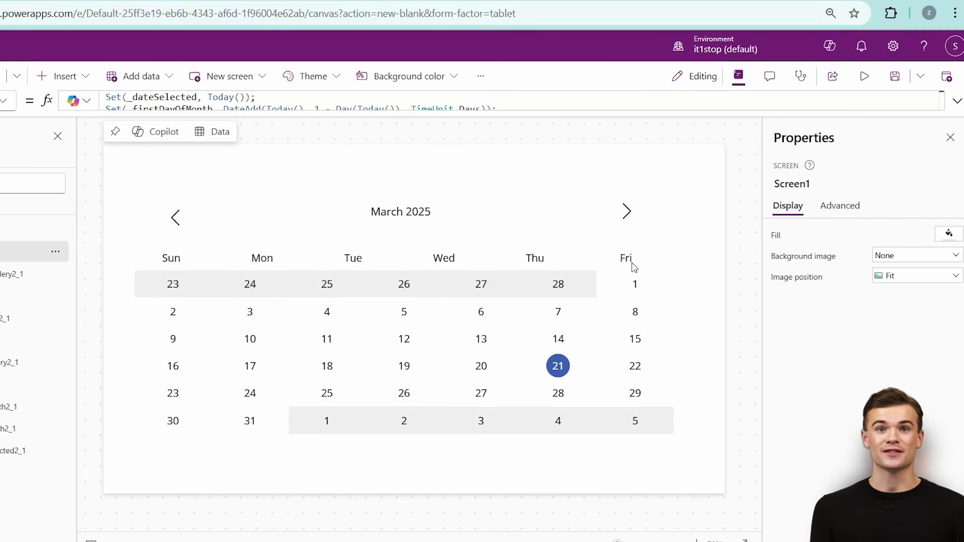
Move the month label, month arrows and calendar galleries to the upper-left corner of Screen1
{"action": "left_click", "coordinate": [371, 216]}
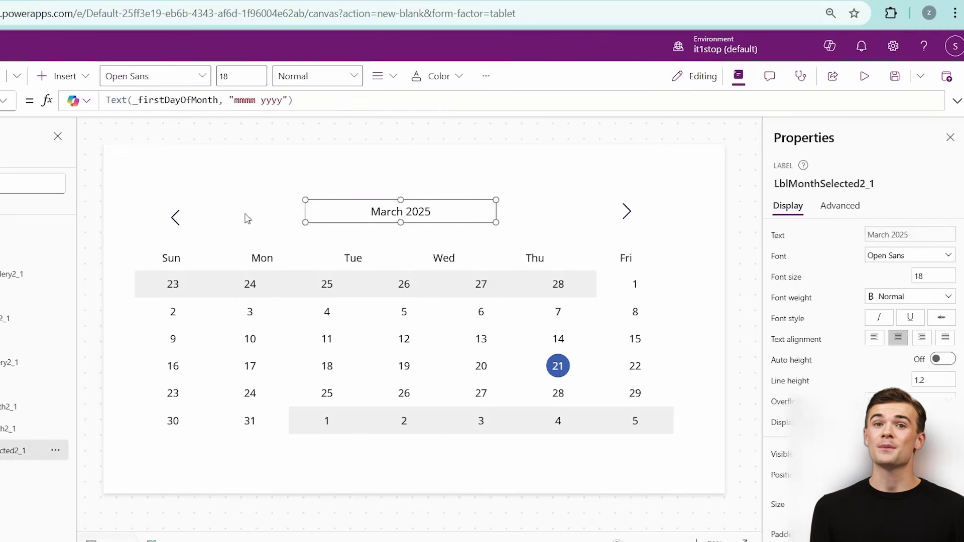
{"action": "left_click_drag", "start_coordinate": [175, 217], "coordinate": [122, 164]}
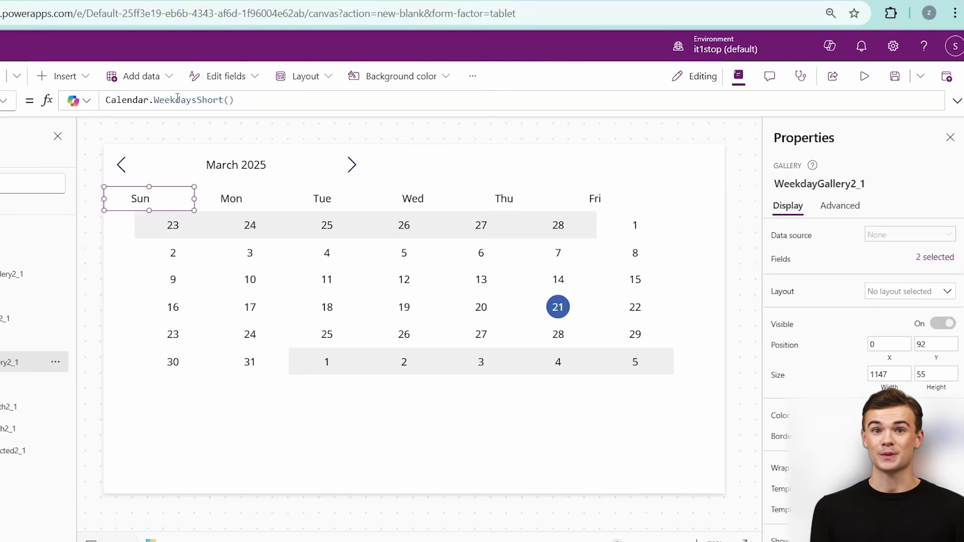
Change the Items formula of WeekdayGallery2_1 to Calendar.WeekdaysLong()
{"action": "left_click", "coordinate": [160, 208]}
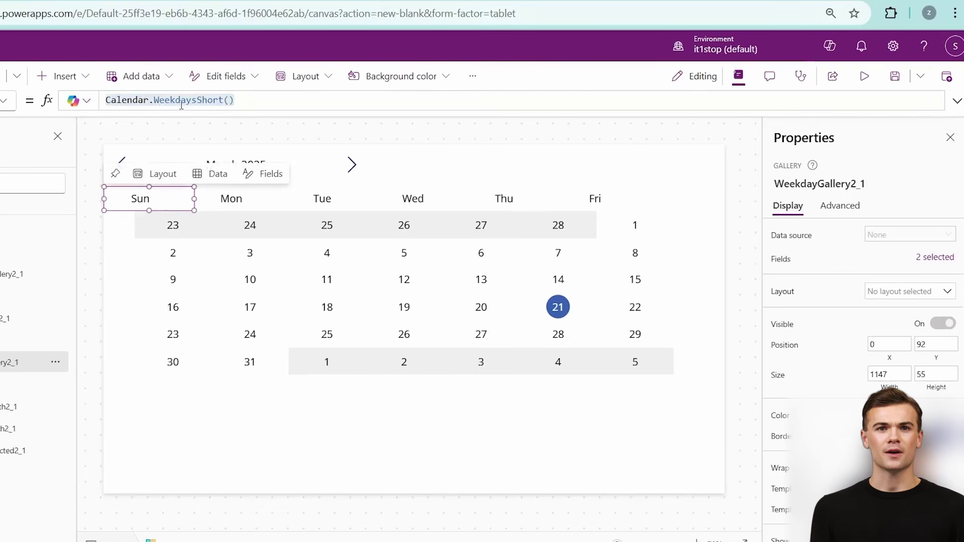
{"action": "left_click_drag", "start_coordinate": [199, 101], "coordinate": [224, 101]}
{"action": "type", "text": "Long"}
{"action": "left_click", "coordinate": [235, 111]}
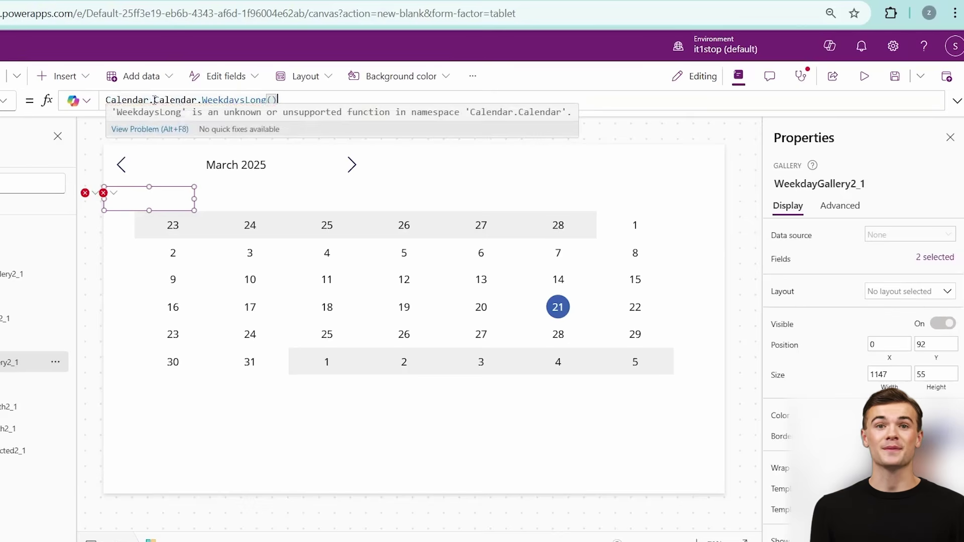
{"action": "left_click_drag", "start_coordinate": [154, 100], "coordinate": [107, 100]}
{"action": "key", "text": "BackSpace"}
Place the day gallery at the screen's left edge under the weekday row, and narrow both the day and weekday galleries
{"action": "left_click", "coordinate": [329, 319]}
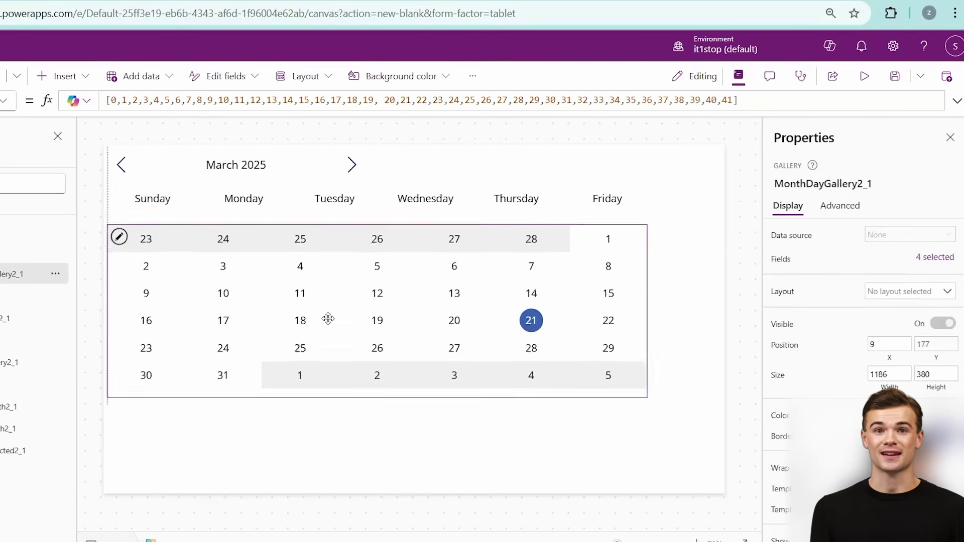
{"action": "left_click_drag", "start_coordinate": [643, 300], "coordinate": [508, 308]}
{"action": "left_click", "coordinate": [626, 198]}
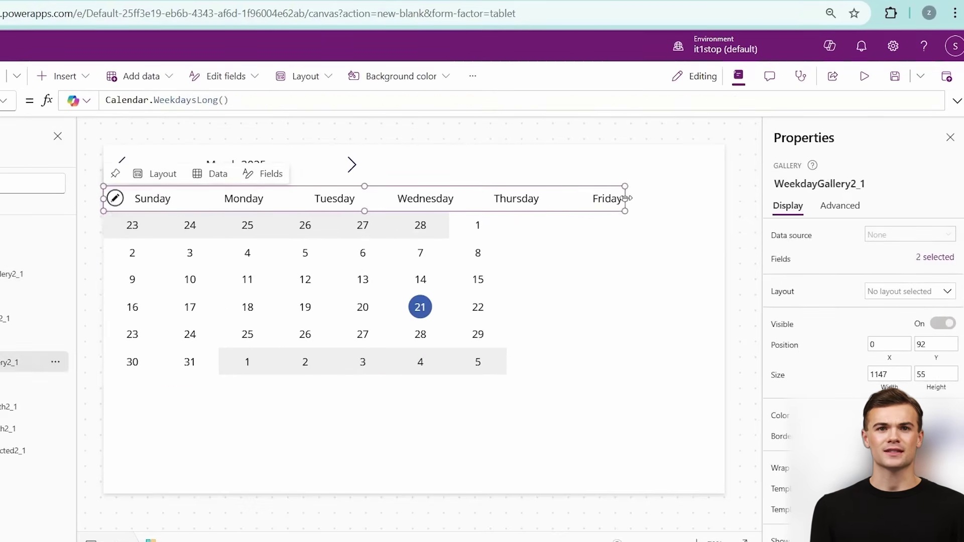
{"action": "left_click_drag", "start_coordinate": [625, 198], "coordinate": [483, 200]}
Shift the weekday label to the left edge of its gallery cell and narrow the weekday columns and label
{"action": "left_click", "coordinate": [155, 198]}
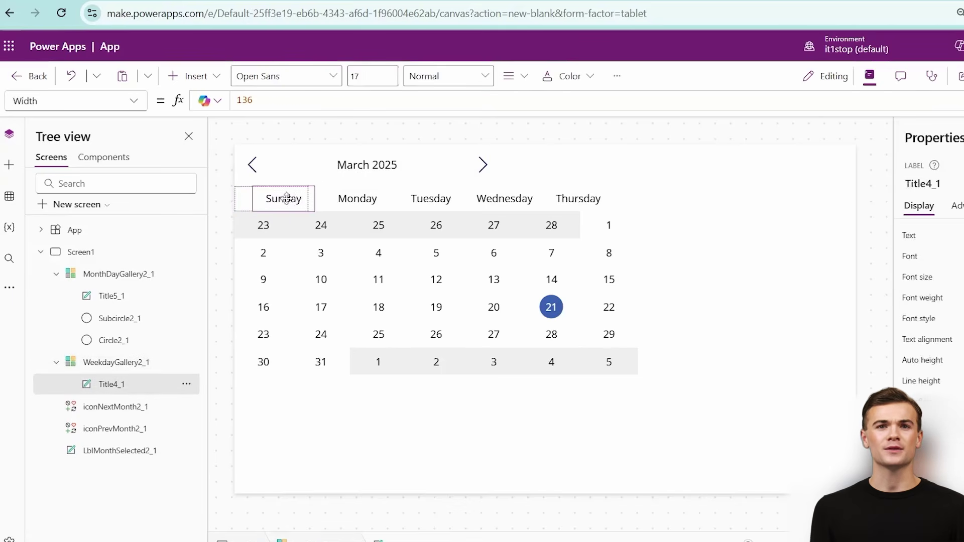
{"action": "left_click_drag", "start_coordinate": [286, 199], "coordinate": [255, 199]}
{"action": "left_click_drag", "start_coordinate": [308, 199], "coordinate": [293, 199]}
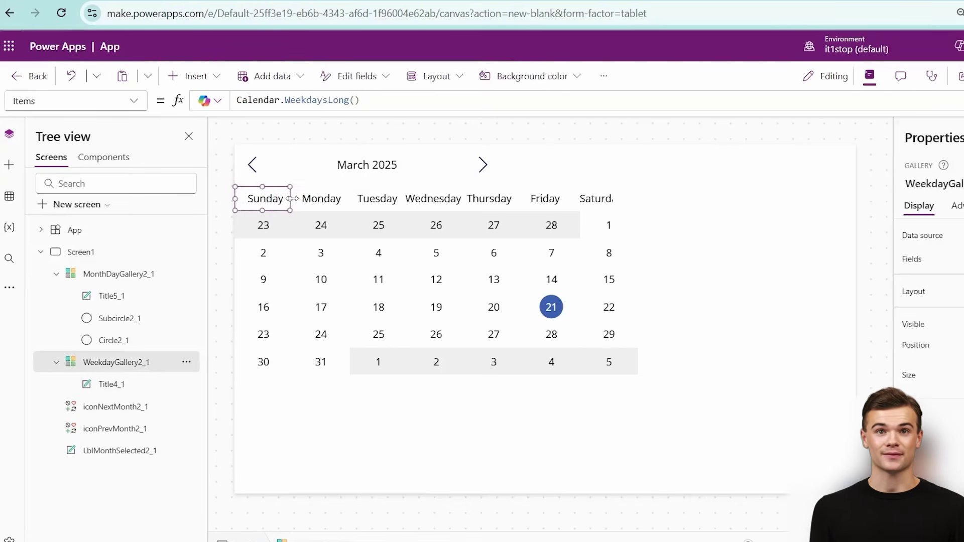
{"action": "left_click", "coordinate": [276, 200]}
{"action": "left_click", "coordinate": [445, 198]}
{"action": "left_click", "coordinate": [281, 202]}
Widen the day gallery and the weekday gallery so their columns line up and Saturday fits in full
{"action": "left_click", "coordinate": [621, 267]}
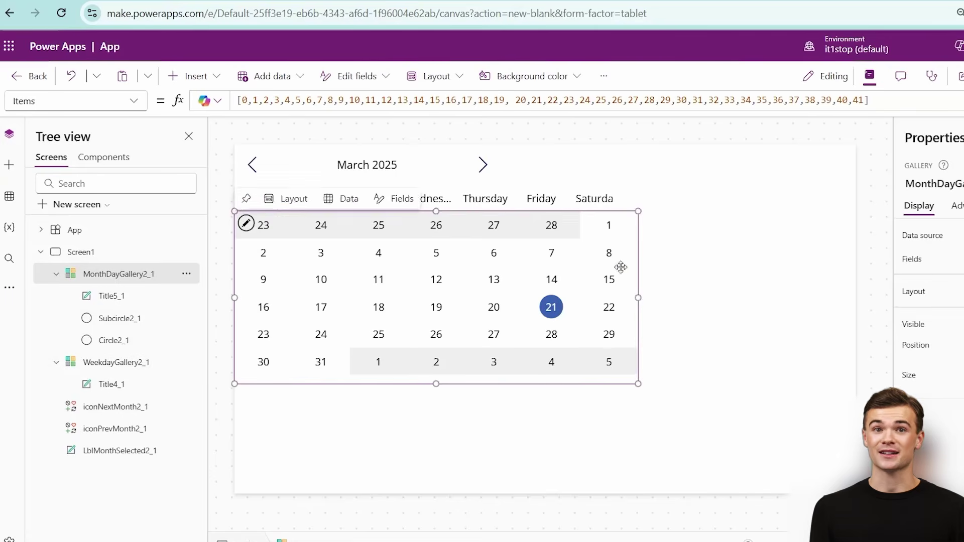
{"action": "left_click_drag", "start_coordinate": [638, 297], "coordinate": [672, 299]}
{"action": "left_click", "coordinate": [542, 199]}
{"action": "left_click", "coordinate": [244, 199]}
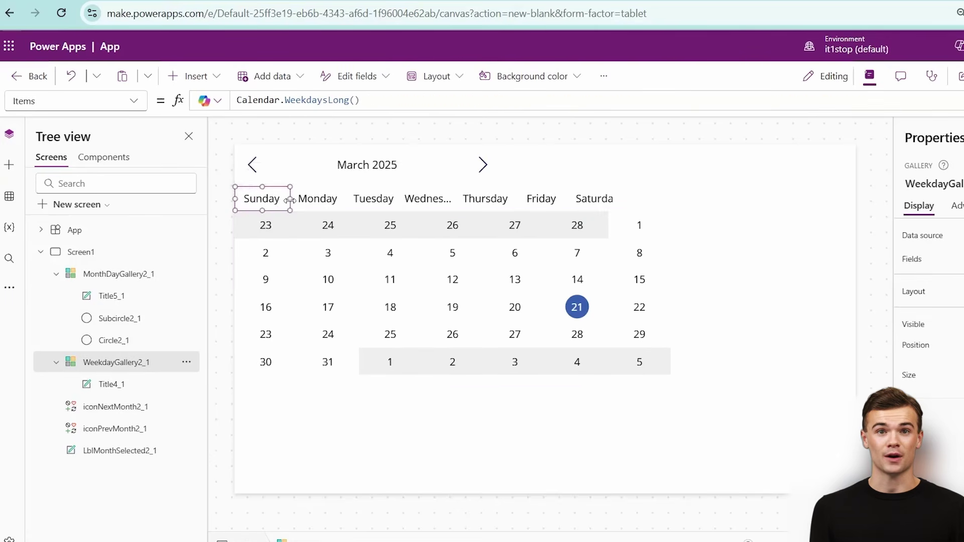
{"action": "left_click", "coordinate": [592, 199]}
{"action": "left_click_drag", "start_coordinate": [613, 199], "coordinate": [667, 205]}
{"action": "left_click", "coordinate": [667, 306]}
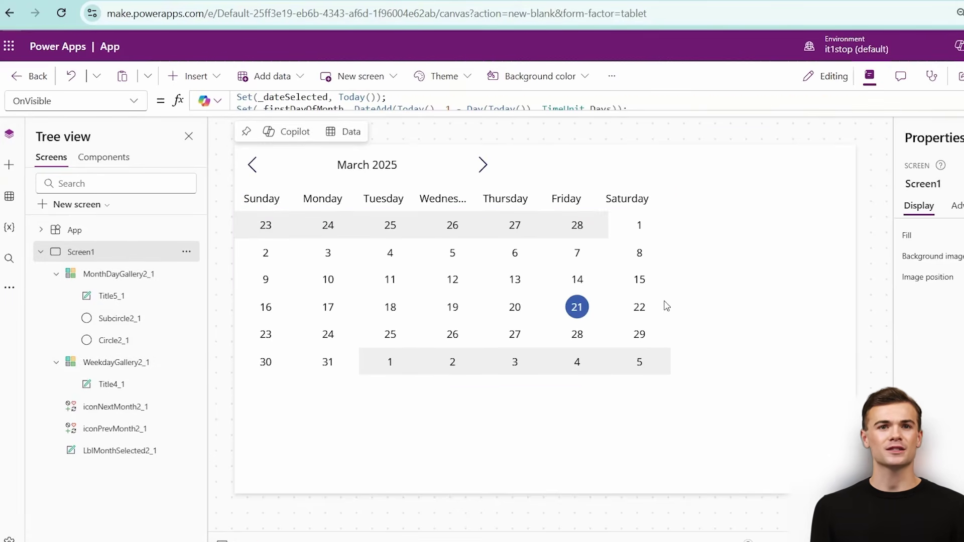
Move the next-month arrow above the Saturday column and widen the month label so its text is centred between the arrows
{"action": "left_click_drag", "start_coordinate": [483, 165], "coordinate": [626, 164]}
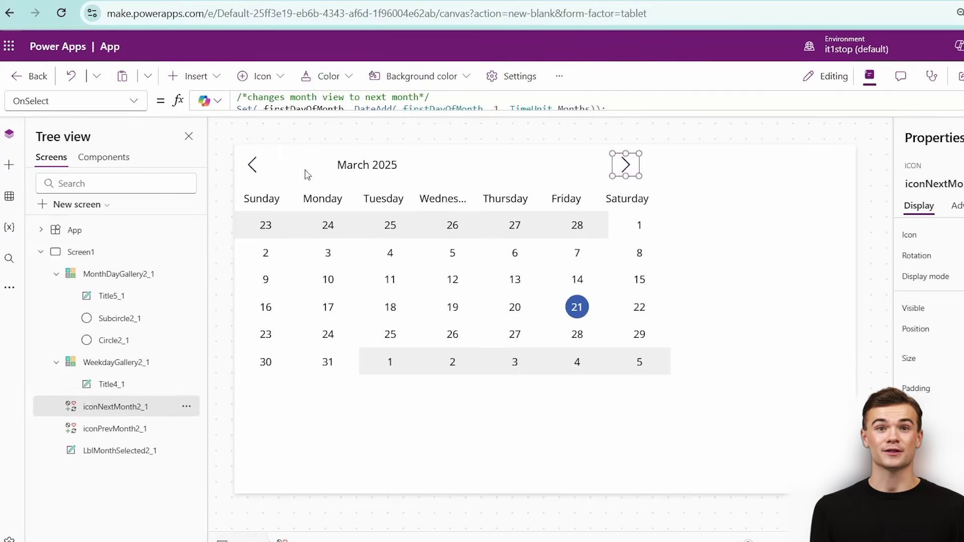
{"action": "left_click", "coordinate": [367, 165]}
{"action": "left_click_drag", "start_coordinate": [463, 165], "coordinate": [595, 165]}
{"action": "left_click", "coordinate": [736, 255]}
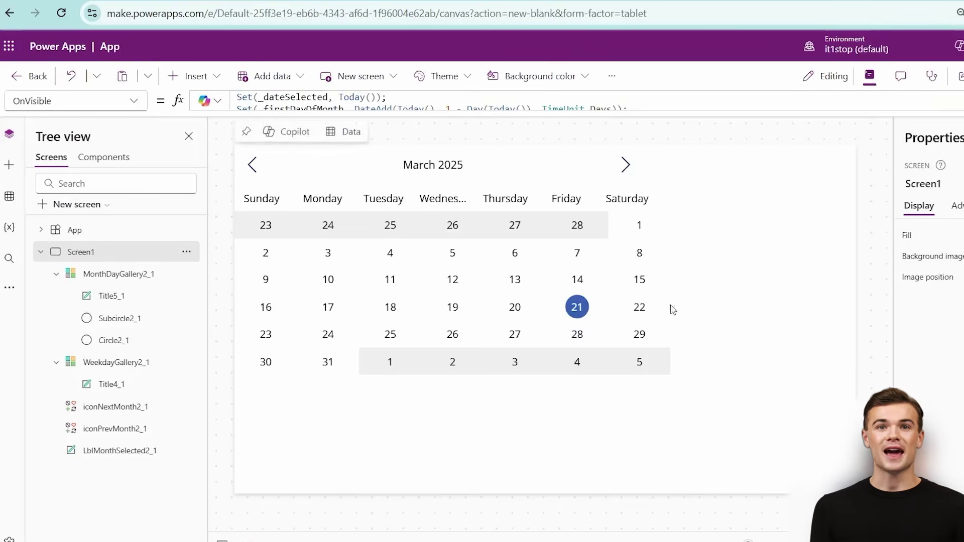
Insert a vertical gallery and place it beside the calendar on Screen1
{"action": "left_click", "coordinate": [9, 166]}
{"action": "left_click", "coordinate": [97, 161]}
{"action": "type", "text": "Galler"}
{"action": "left_click", "coordinate": [80, 227]}
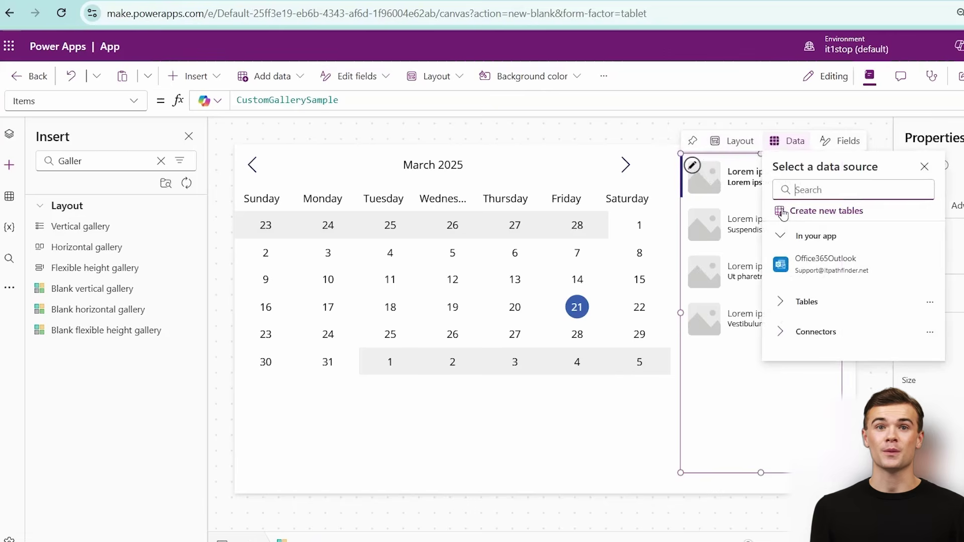
Connect the gallery beside the calendar to the Incidents list from the Talent Hooks SharePoint site
{"action": "type", "text": "sharepoint"}
{"action": "left_click", "coordinate": [814, 243]}
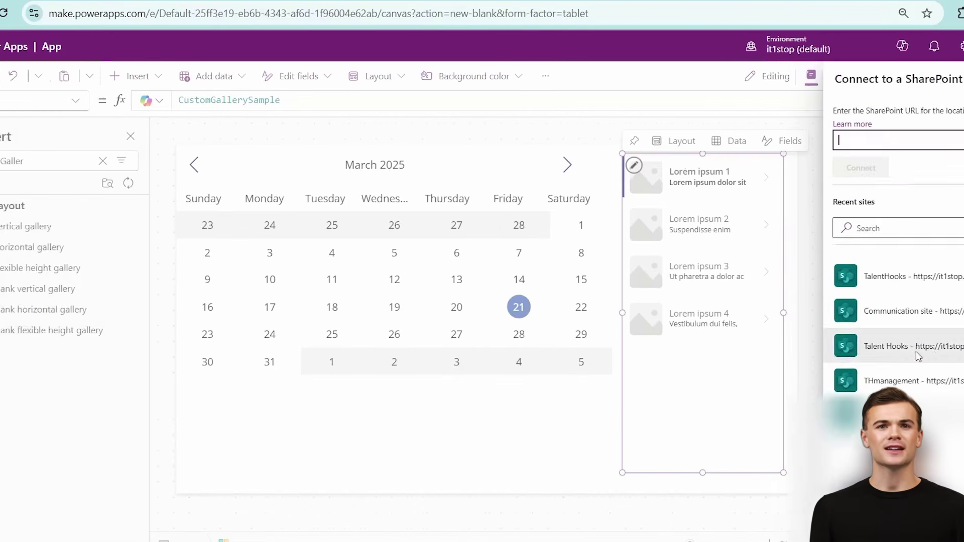
{"action": "left_click", "coordinate": [845, 357]}
{"action": "left_click", "coordinate": [806, 112]}
{"action": "type", "text": "Incidents"}
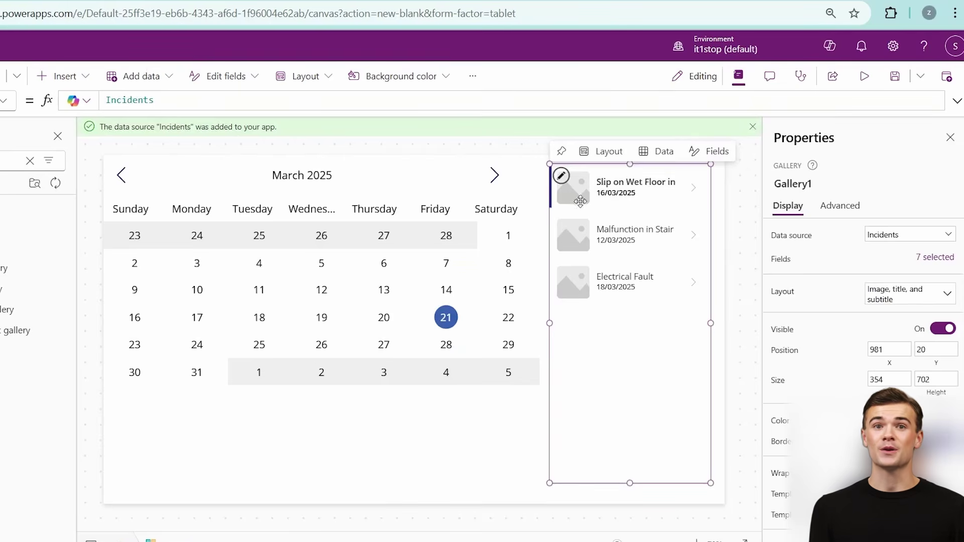
Give the incidents gallery the Title and subtitle layout and set its subtitle text to ThisItem.Severity.Value
{"action": "left_click", "coordinate": [606, 151]}
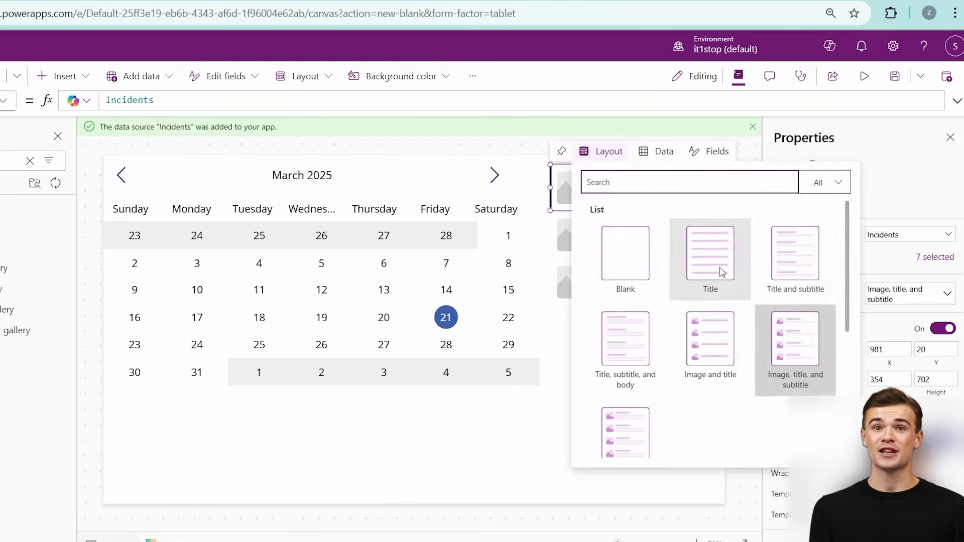
{"action": "left_click", "coordinate": [765, 273]}
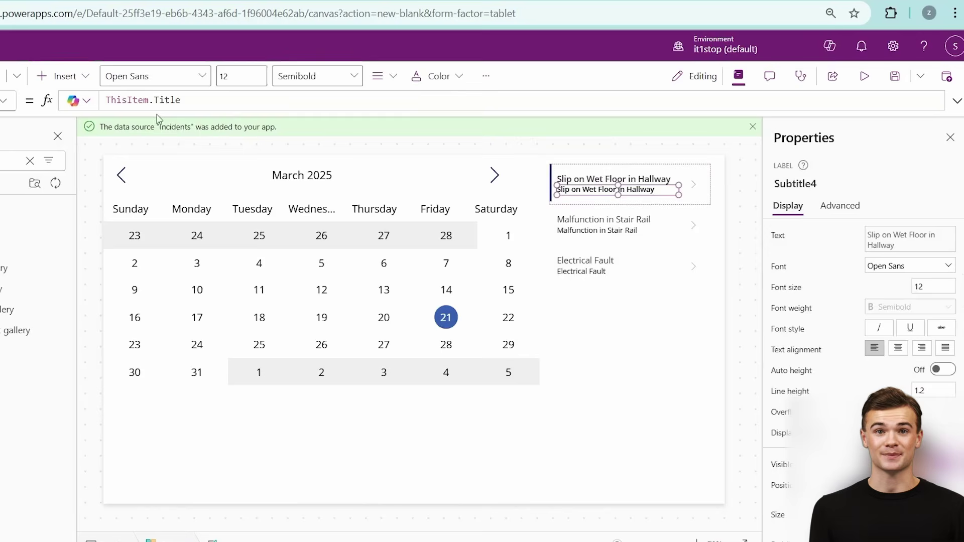
{"action": "double_click", "coordinate": [168, 100]}
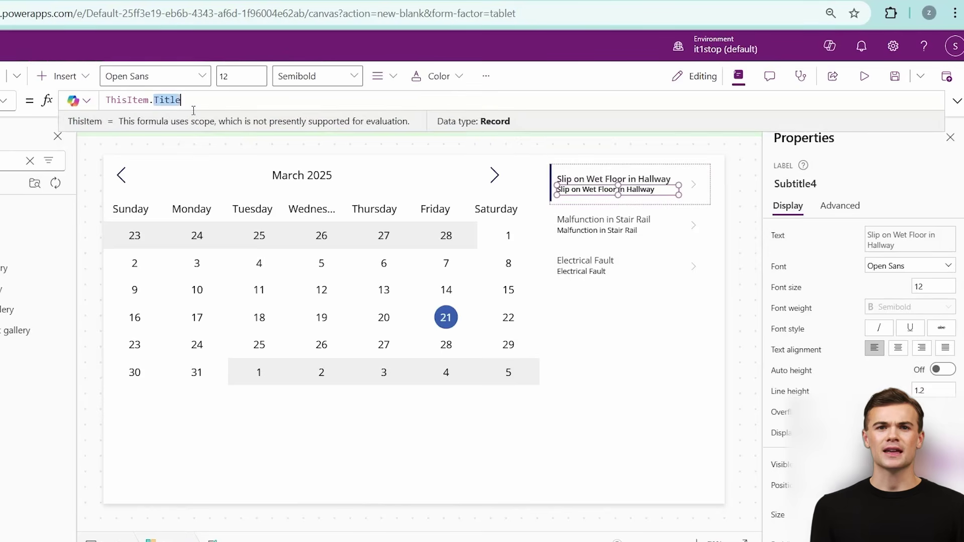
{"action": "type", "text": "Severity.Value"}
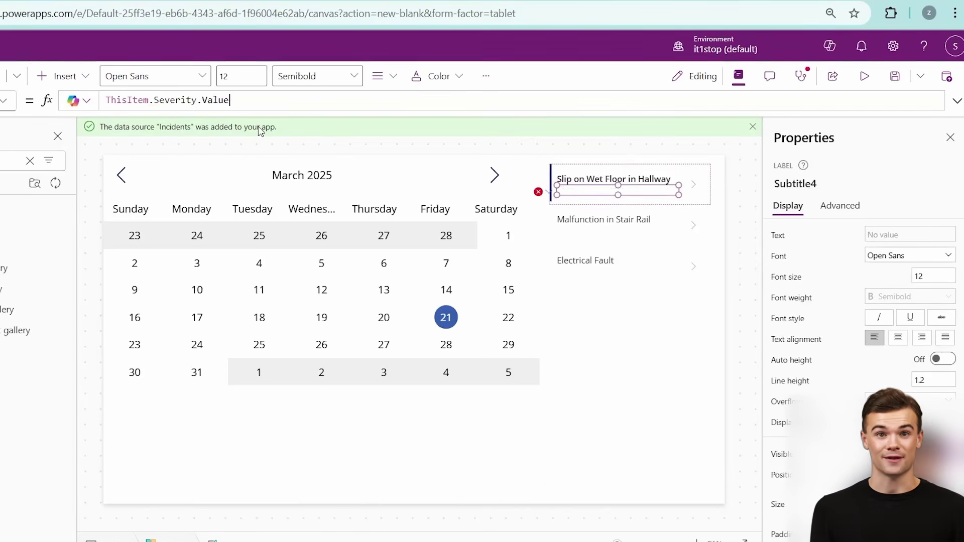
{"action": "left_click", "coordinate": [652, 314]}
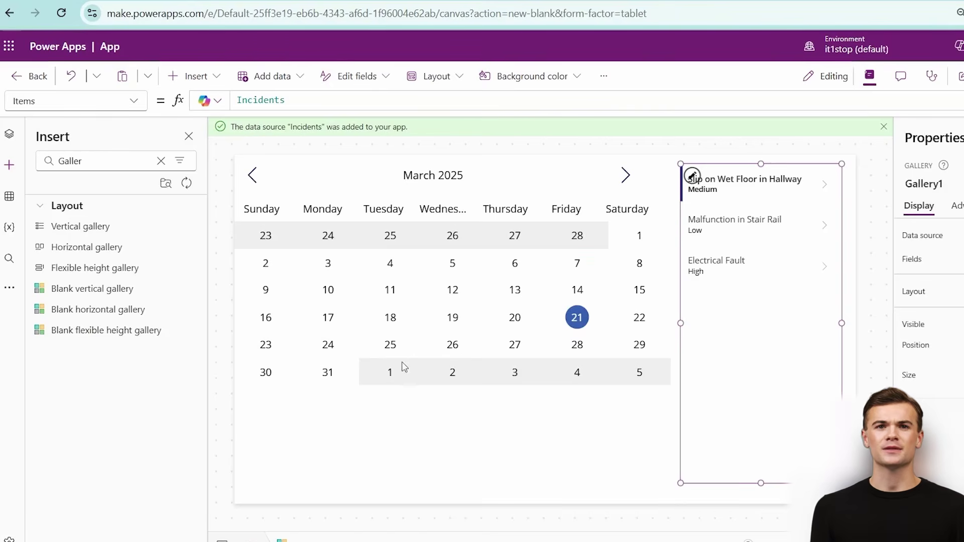
Start a new line in the Visible formula of Circle2_1 in the day gallery with !IsBlank(LookUp(Incidents,IncidentDate=
{"action": "left_click", "coordinate": [266, 236]}
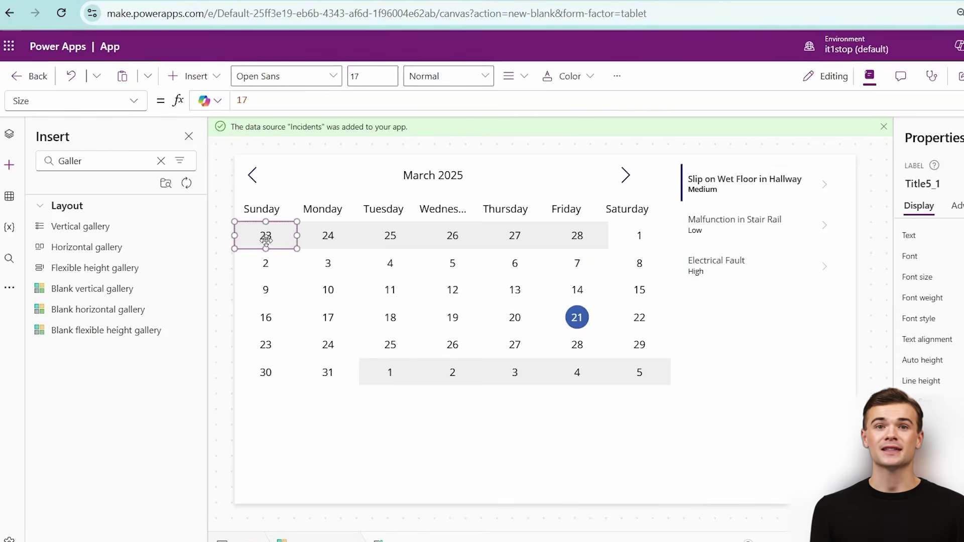
{"action": "left_click", "coordinate": [9, 134]}
{"action": "left_click", "coordinate": [106, 340]}
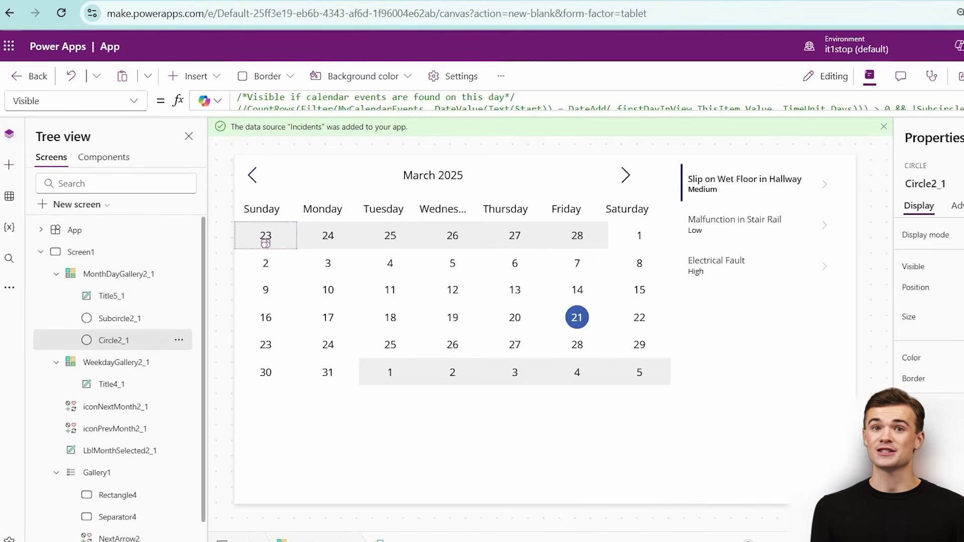
{"action": "left_click", "coordinate": [352, 108]}
{"action": "key", "text": "Return"}
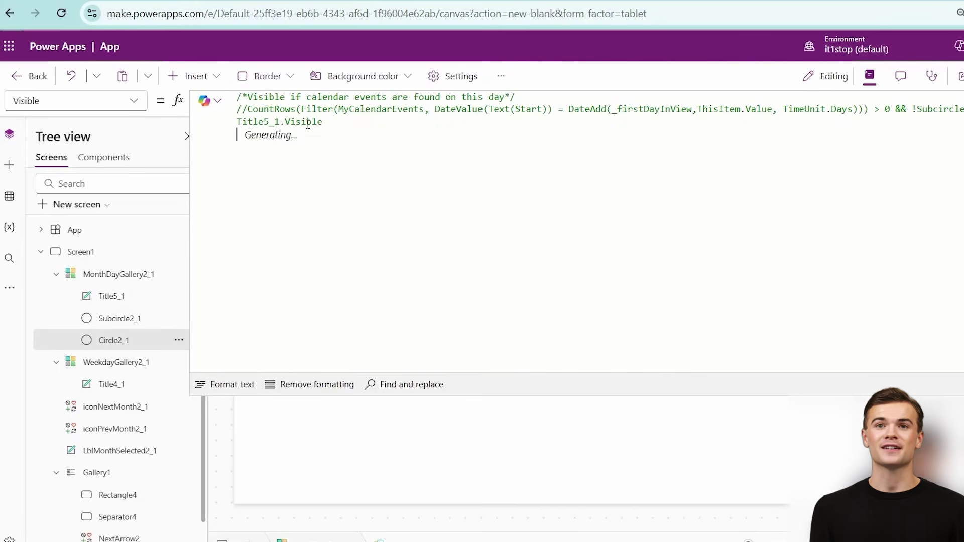
{"action": "type", "text": "!IsBlank(LookUp(Incidents,Inci"}
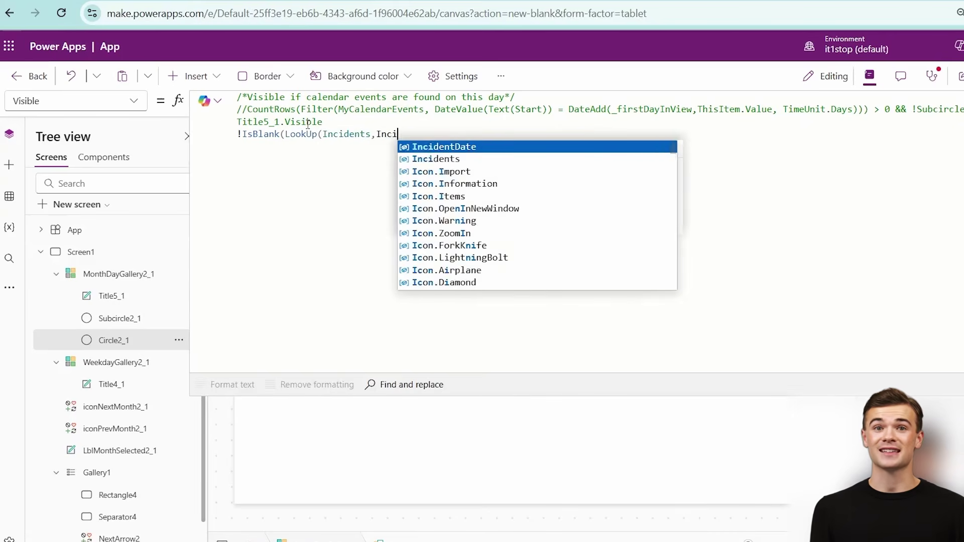
{"action": "key", "text": "Tab"}
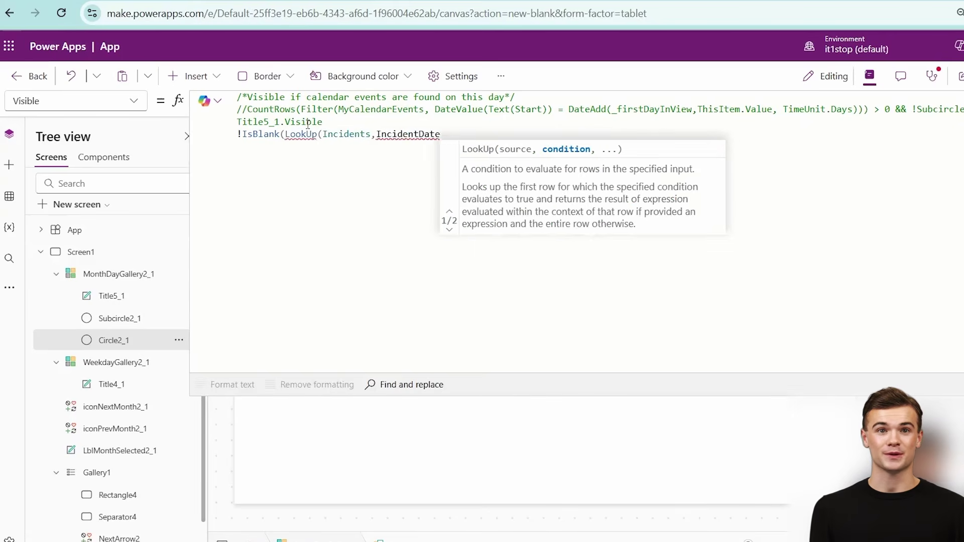
{"action": "type", "text": "="}
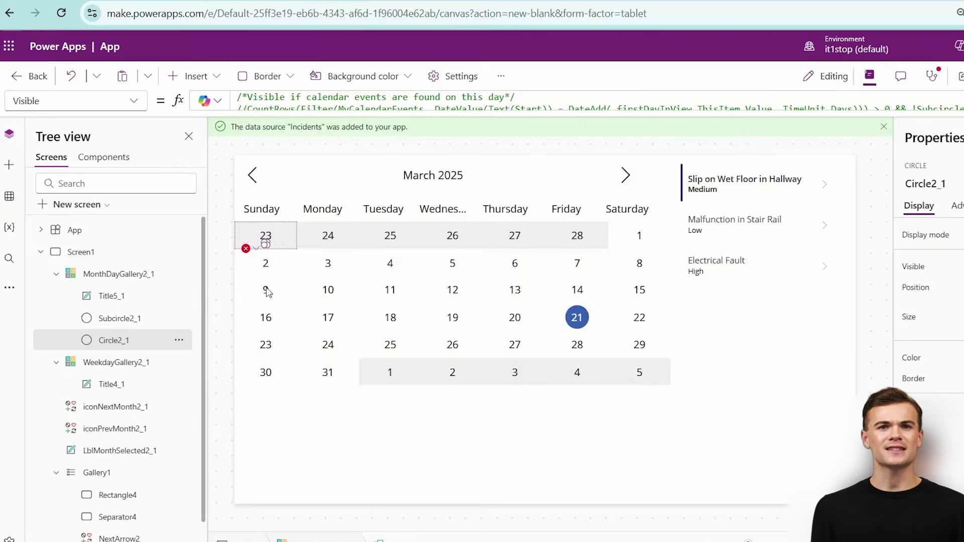
Complete the Circle2_1 Visible lookup with DateAdd(_firstDayInView,ThisItem.Value, TimeUnit.Days)).Title)
{"action": "left_click", "coordinate": [266, 240]}
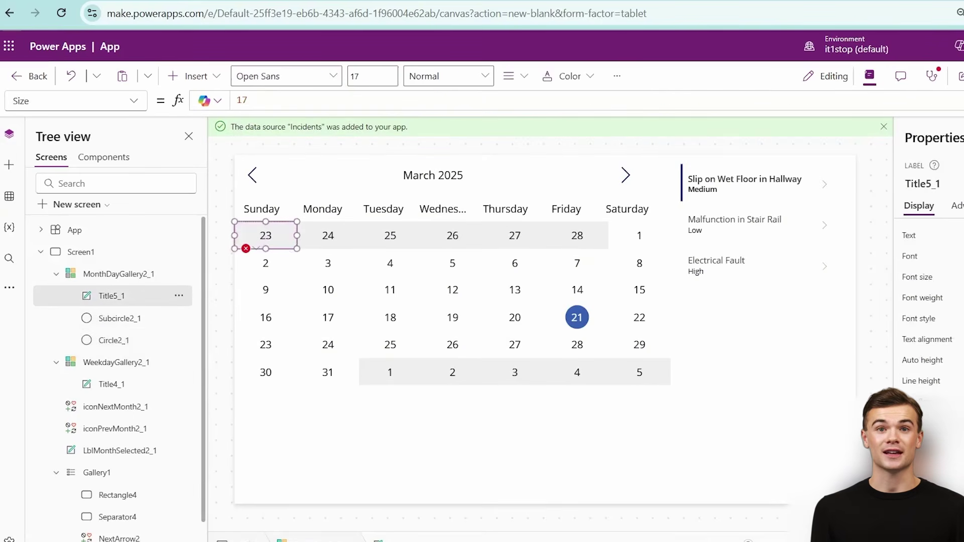
{"action": "left_click", "coordinate": [258, 101]}
{"action": "key", "text": "ctrl+a"}
{"action": "left_click", "coordinate": [281, 249]}
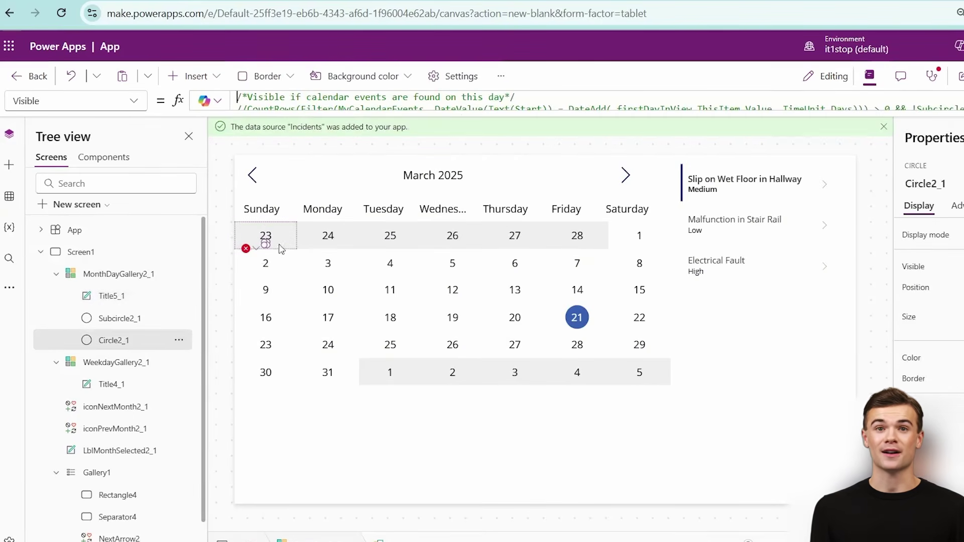
{"action": "left_click", "coordinate": [617, 161]}
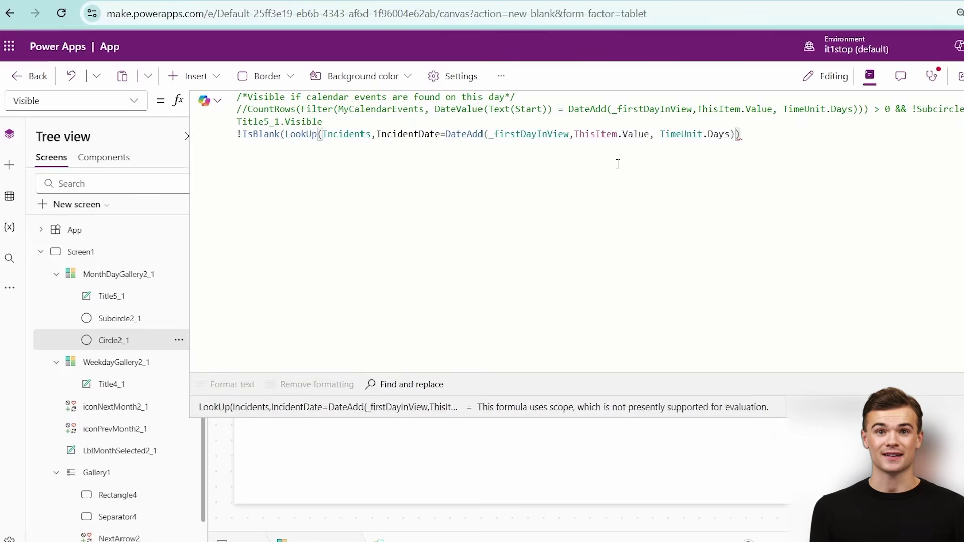
{"action": "type", "text": ".Ti"}
{"action": "key", "text": "Tab"}
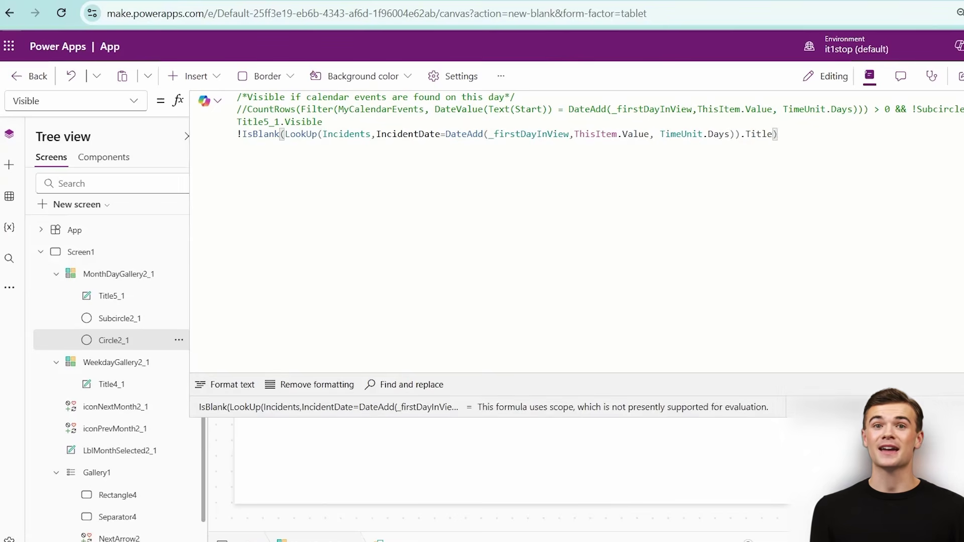
{"action": "left_click", "coordinate": [119, 274]}
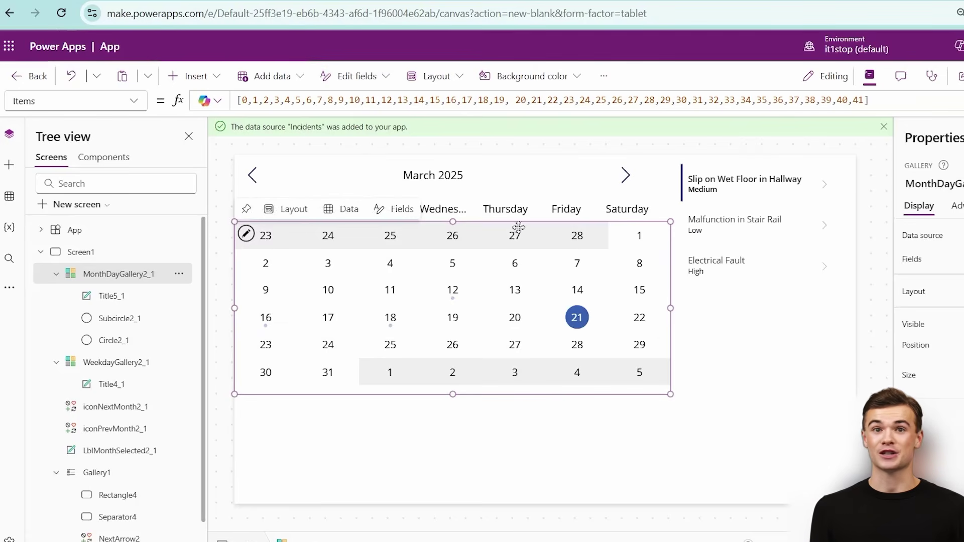
Change the colour of the Circle2_1 event dot to dark blue, RGBA(0, 18, 107, 1)
{"action": "right_click", "coordinate": [108, 340]}
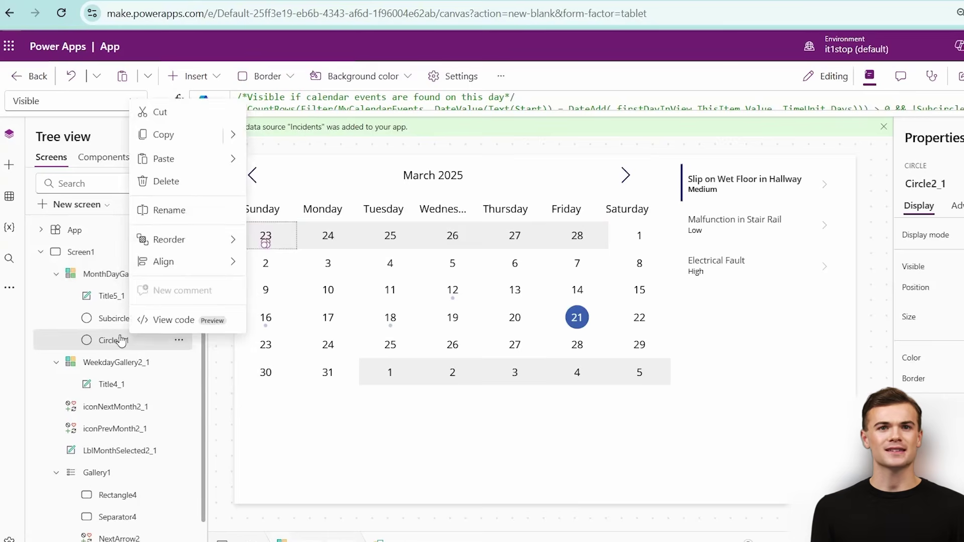
{"action": "key", "text": "Escape"}
{"action": "left_click", "coordinate": [907, 358]}
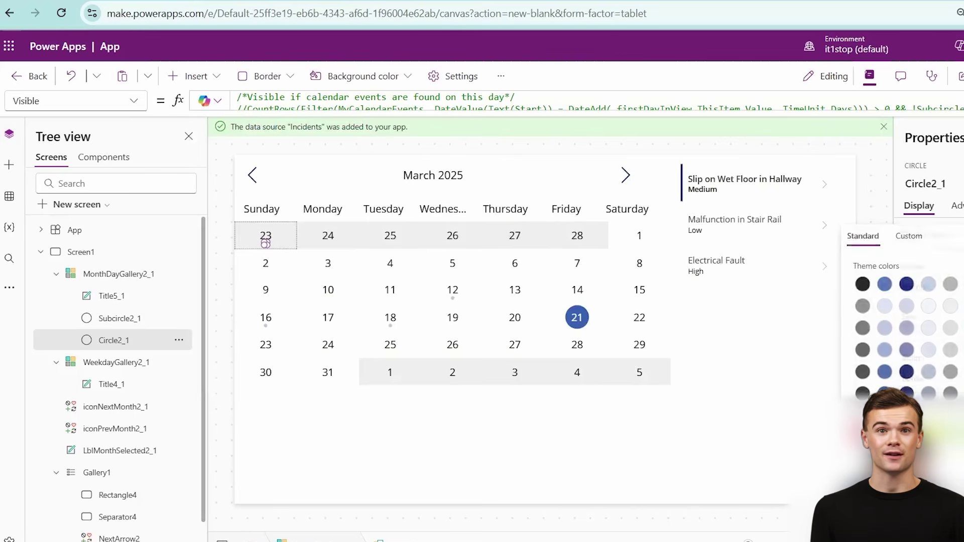
{"action": "left_click", "coordinate": [906, 286]}
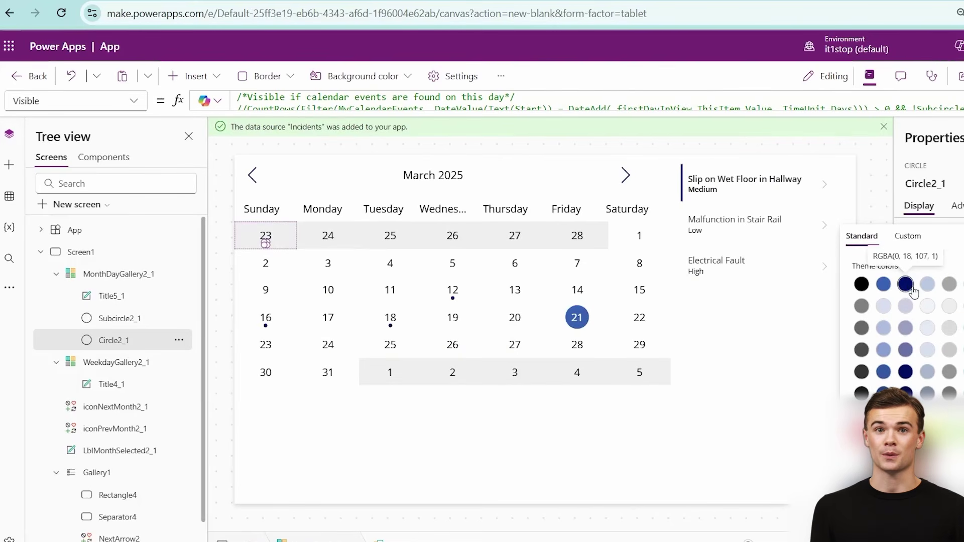
Set the Items formula of Gallery1 to filter Incidents where IncidentDate equals the calendar's selected date variable
{"action": "left_click", "coordinate": [778, 169]}
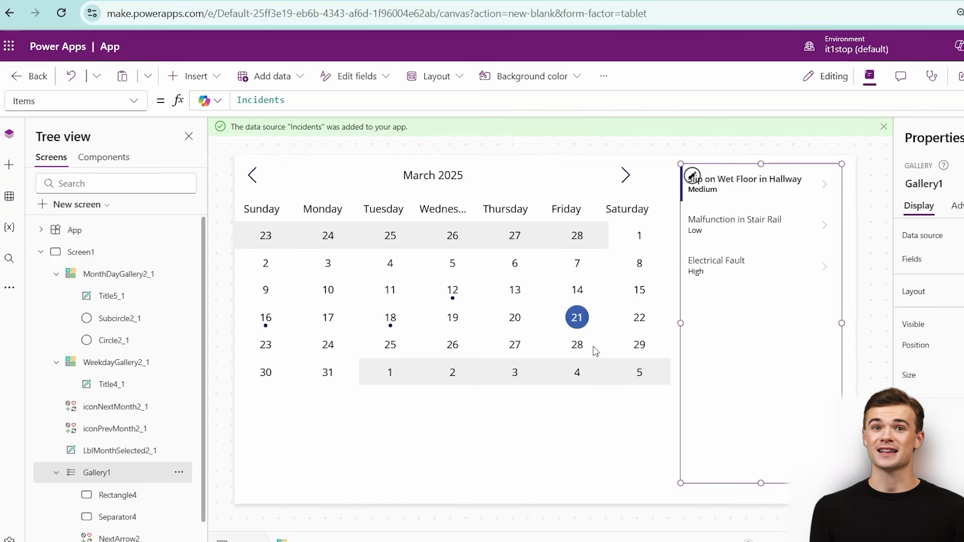
{"action": "left_click", "coordinate": [265, 235]}
{"action": "left_click", "coordinate": [265, 234]}
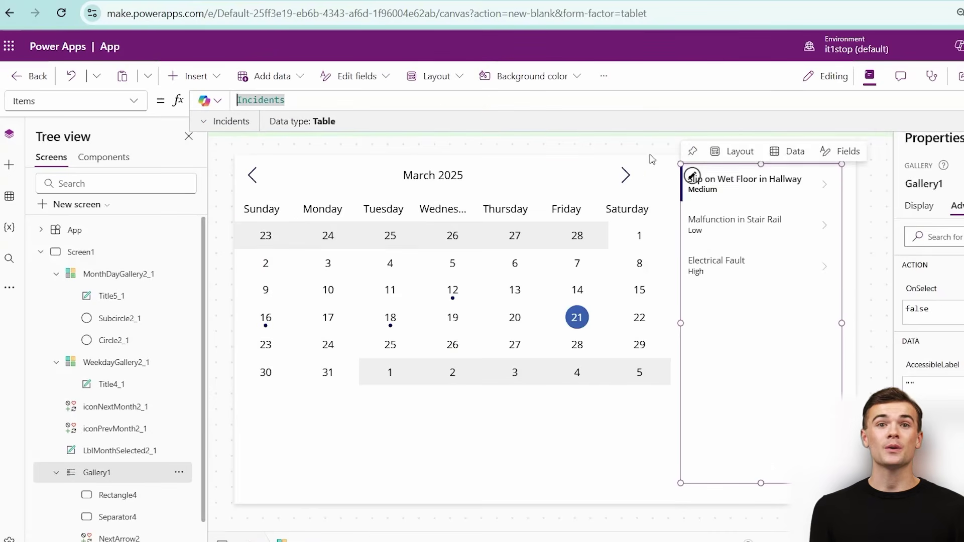
{"action": "left_click", "coordinate": [263, 108]}
{"action": "type", "text": "Fitler("}
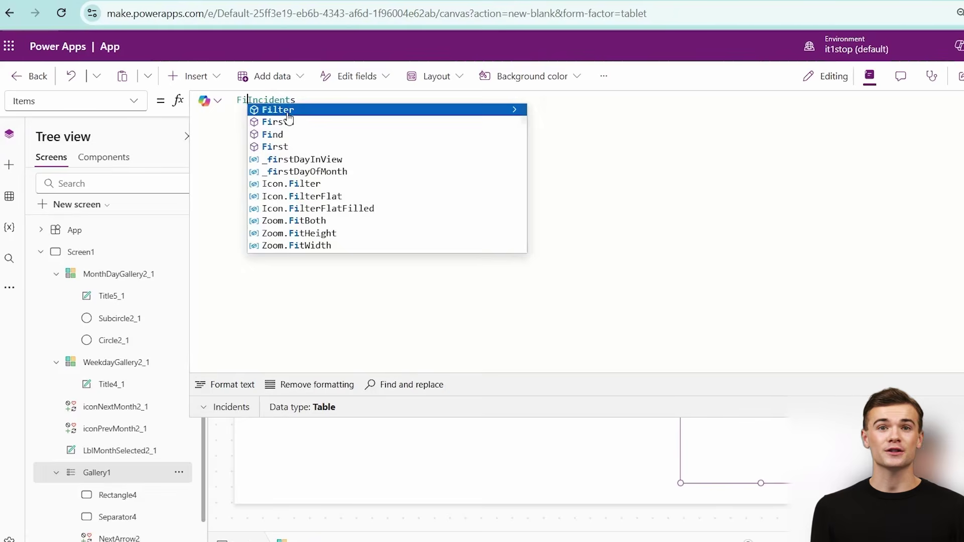
{"action": "type", "text": ",Incidents"}
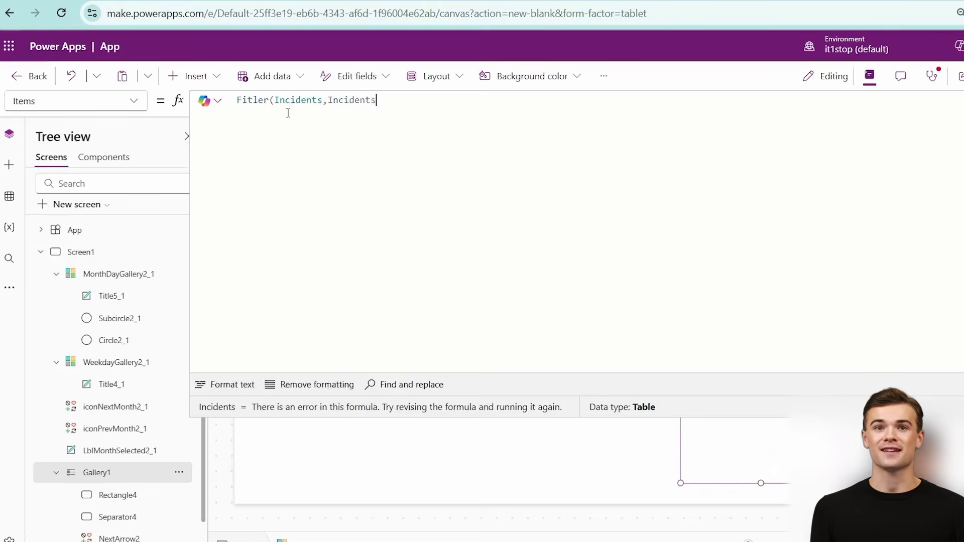
{"action": "key", "text": "BackSpace"}
{"action": "key", "text": "BackSpace"}
{"action": "key", "text": "BackSpace"}
{"action": "key", "text": "BackSpace"}
{"action": "key", "text": "BackSpace"}
{"action": "key", "text": "BackSpace"}
{"action": "key", "text": "BackSpace"}
{"action": "key", "text": "BackSpace"}
{"action": "key", "text": "BackSpace"}
{"action": "key", "text": "BackSpace"}
{"action": "key", "text": "BackSpace"}
{"action": "key", "text": "BackSpace"}
{"action": "key", "text": "BackSpace"}
{"action": "key", "text": "BackSpace"}
{"action": "key", "text": "BackSpace"}
{"action": "key", "text": "BackSpace"}
{"action": "key", "text": "BackSpace"}
{"action": "key", "text": "BackSpace"}
{"action": "key", "text": "BackSpace"}
{"action": "key", "text": "BackSpace"}
{"action": "type", "text": "tl"}
{"action": "left_click", "coordinate": [289, 111]}
{"action": "type", "text": "Incidents,Inc"}
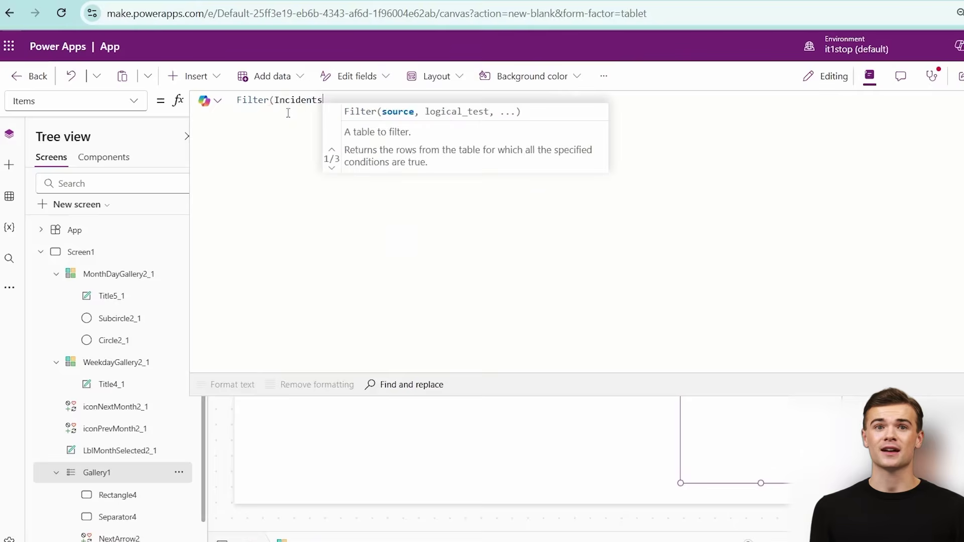
{"action": "key", "text": "Tab"}
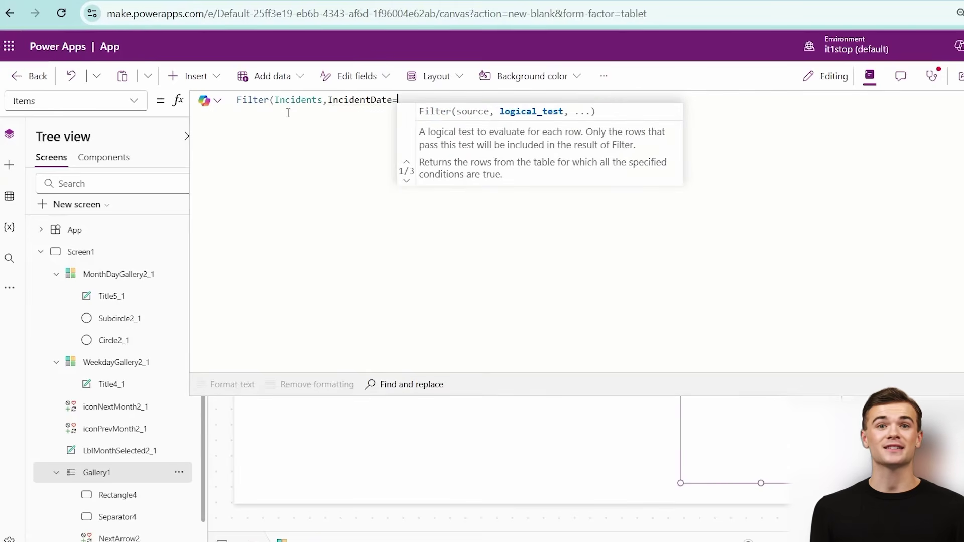
{"action": "type", "text": "=_da"}
{"action": "key", "text": "Tab"}
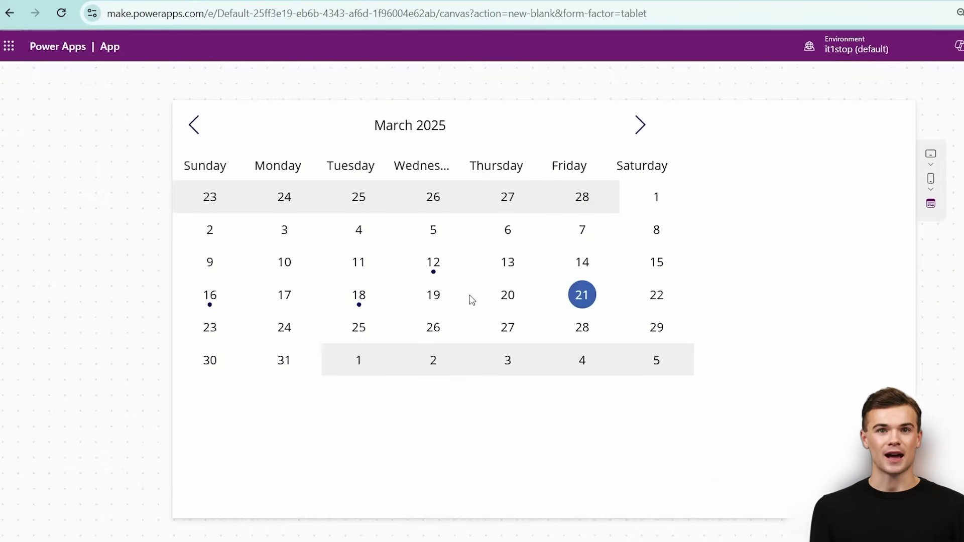
Test the date filter in the app preview by selecting March 12, 18 and 16 in the calendar
{"action": "left_click", "coordinate": [434, 262]}
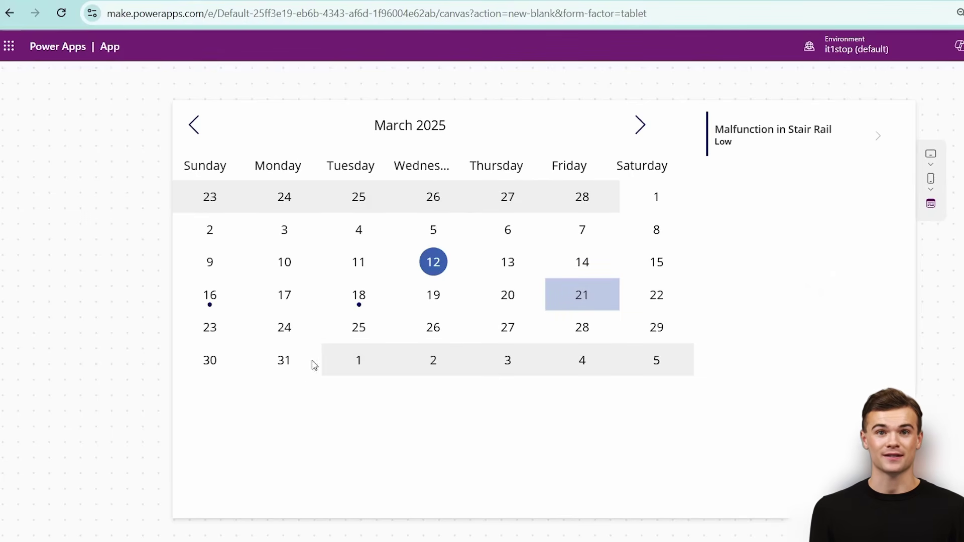
{"action": "left_click", "coordinate": [360, 295]}
{"action": "left_click", "coordinate": [209, 295]}
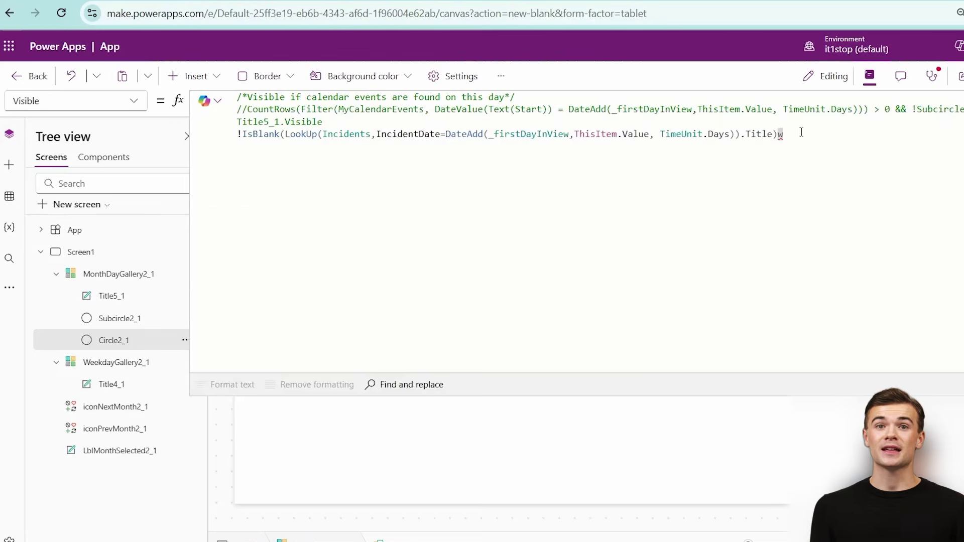
Comment out the IsBlank lookup in the Visible formula of Circle2_1 and add false as its value
{"action": "key", "text": "BackSpace"}
{"action": "left_click", "coordinate": [238, 134]}
{"action": "type", "text": "//"}
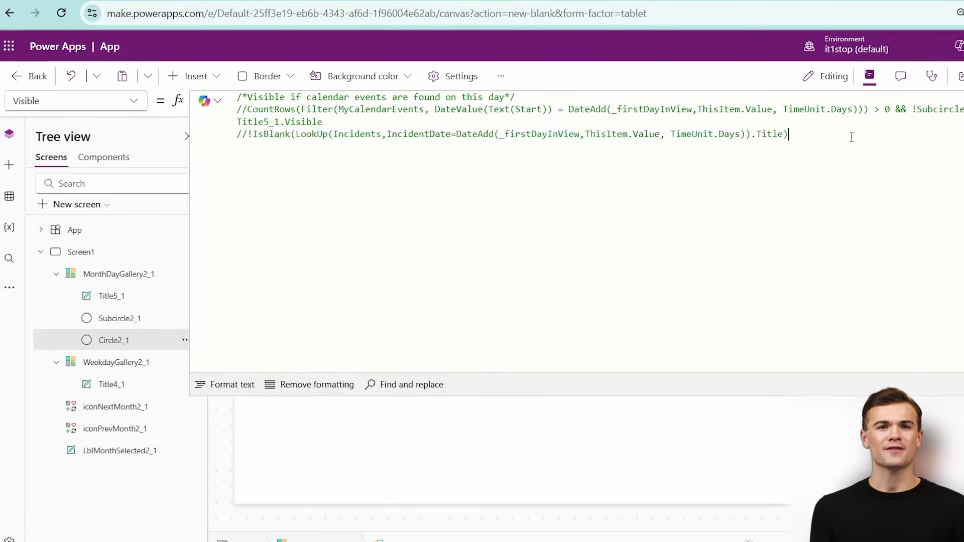
{"action": "key", "text": "Return"}
{"action": "type", "text": "false"}
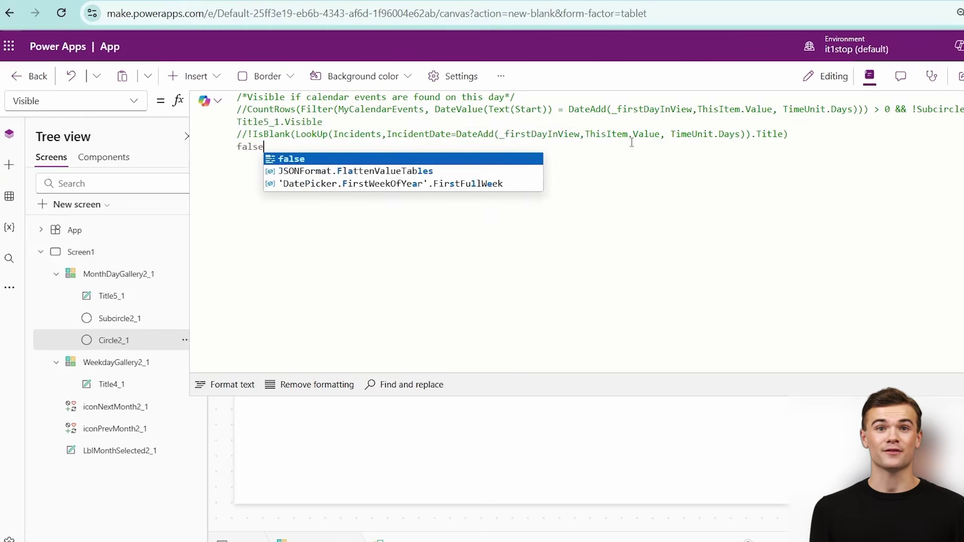
{"action": "key", "text": "Escape"}
{"action": "left_click", "coordinate": [264, 241]}
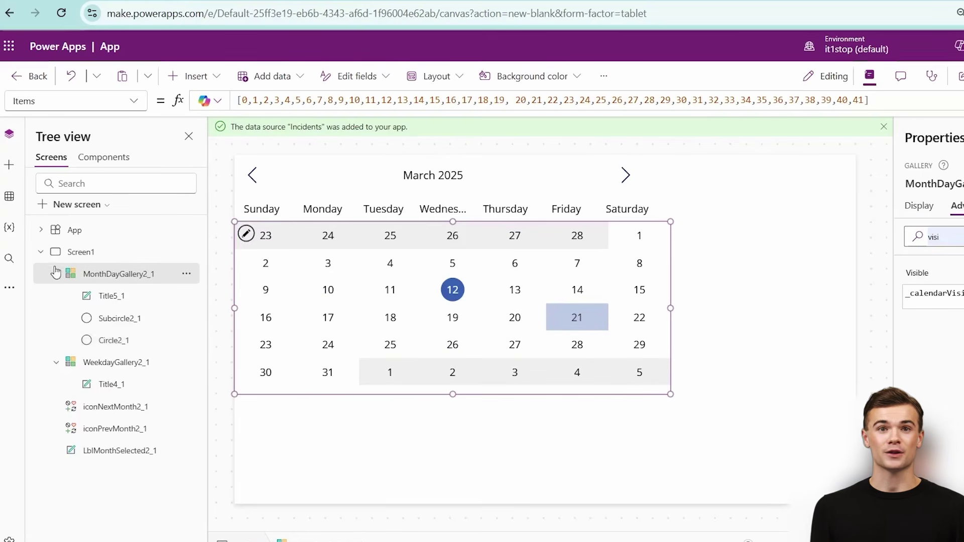
Collapse Screen1 in the control tree, add a new blank screen and show the controls available for it
{"action": "left_click", "coordinate": [56, 275]}
{"action": "left_click", "coordinate": [56, 297]}
{"action": "left_click", "coordinate": [40, 251]}
{"action": "left_click", "coordinate": [77, 204]}
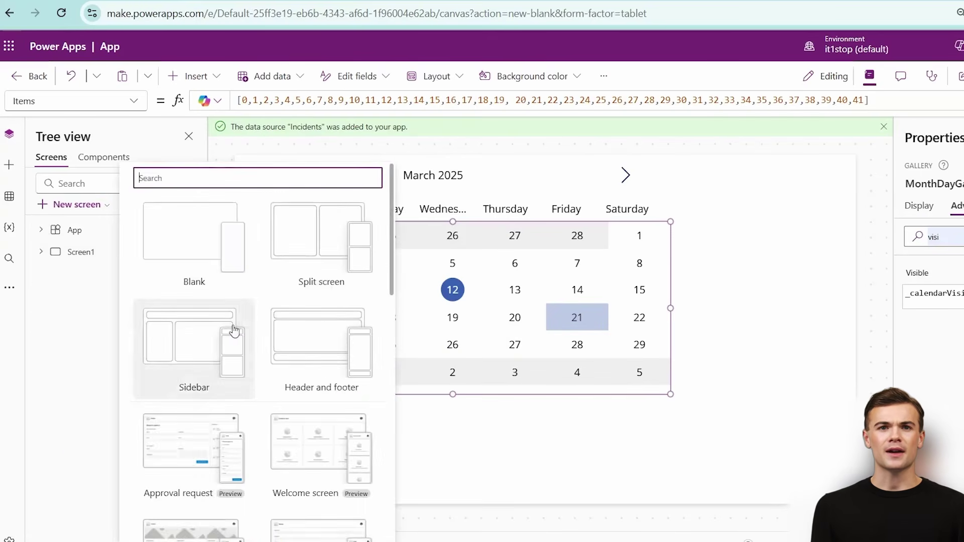
{"action": "left_click", "coordinate": [189, 251]}
{"action": "left_click", "coordinate": [10, 165]}
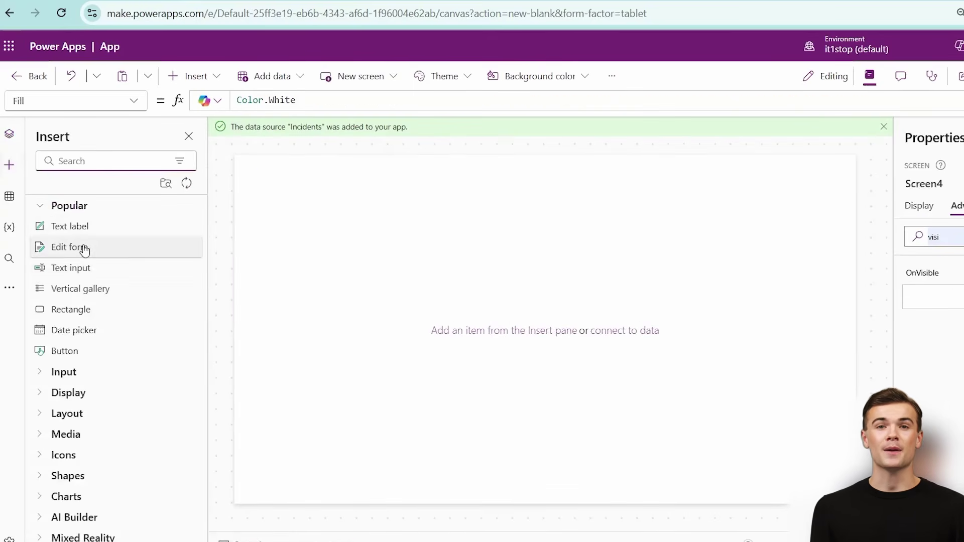
Add an edit form for Incidents to the new screen and a button below its fields with the text Submit
{"action": "left_click", "coordinate": [69, 247]}
{"action": "left_click", "coordinate": [83, 159]}
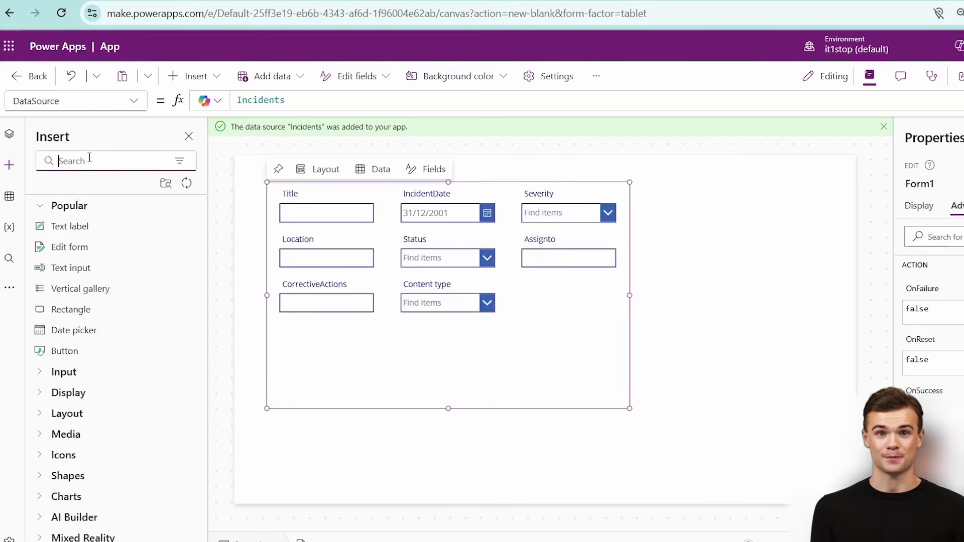
{"action": "type", "text": "Button"}
{"action": "left_click_drag", "start_coordinate": [62, 224], "coordinate": [478, 350]}
{"action": "double_click", "coordinate": [963, 239]}
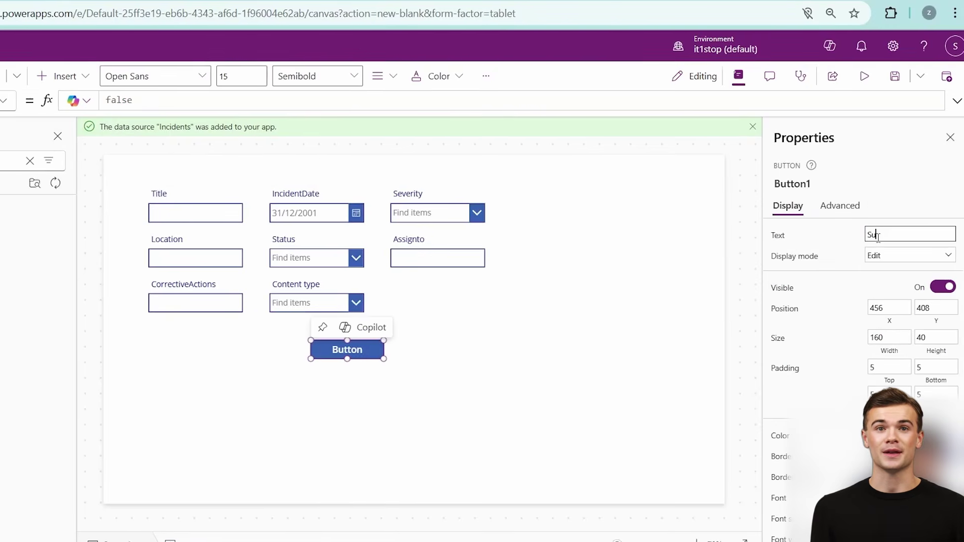
{"action": "type", "text": "Submit"}
Set the OnSelect formula of the Submit button to SubmitForm(Form1)
{"action": "left_click", "coordinate": [840, 205]}
{"action": "double_click", "coordinate": [119, 100]}
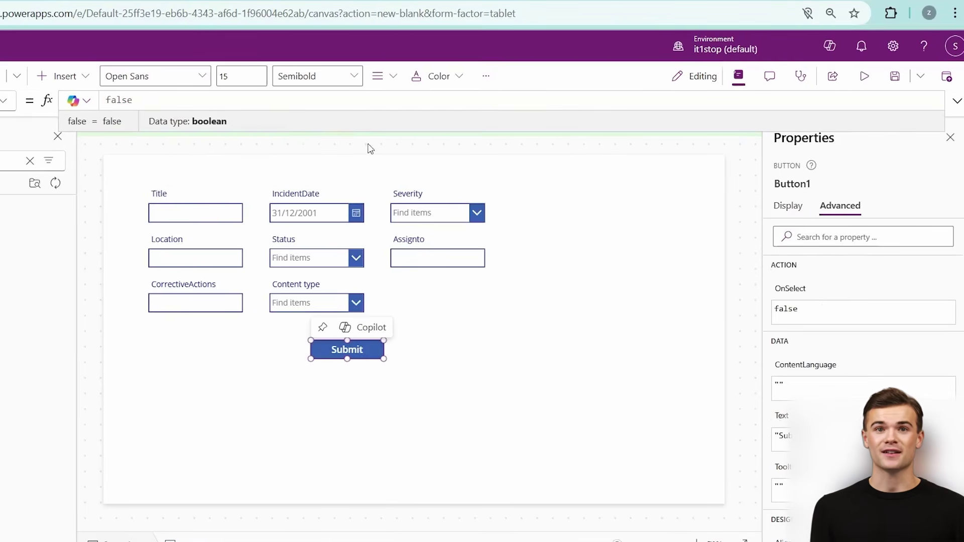
{"action": "type", "text": "Sub"}
{"action": "left_click", "coordinate": [374, 115]}
{"action": "type", "text": "Form(For"}
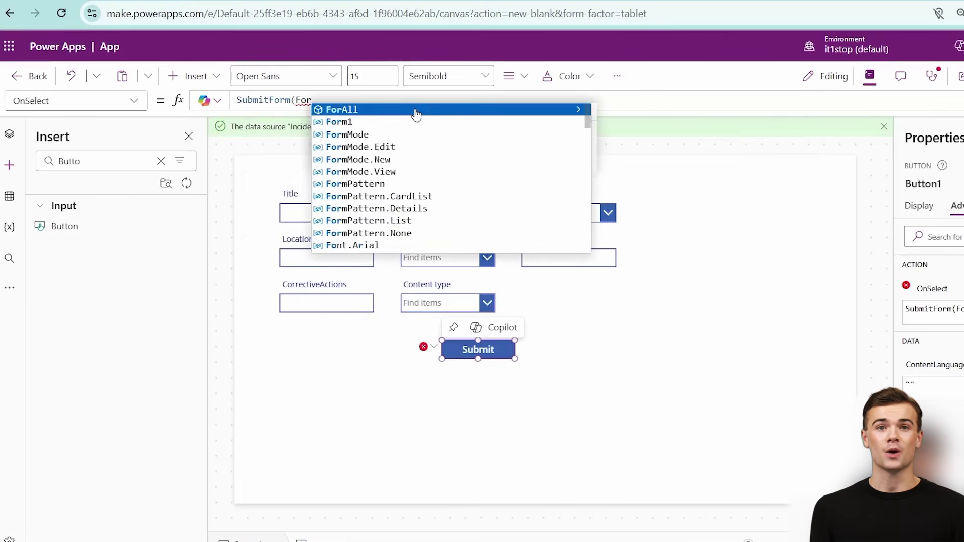
{"action": "key", "text": "Down"}
{"action": "key", "text": "Return"}
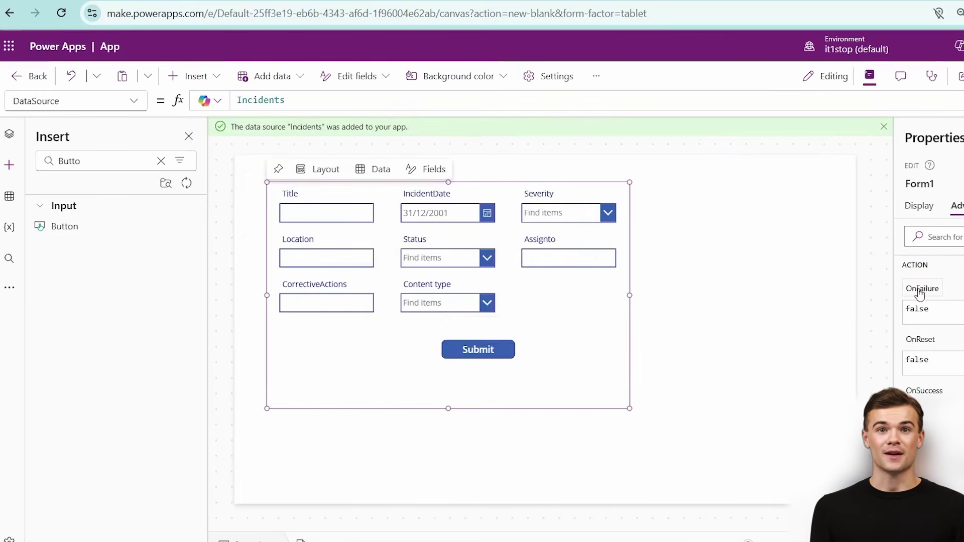
Set Form1's OnSuccess formula to Notify("Record Updated",NotificationType.Success,1000);
{"action": "left_click", "coordinate": [925, 207]}
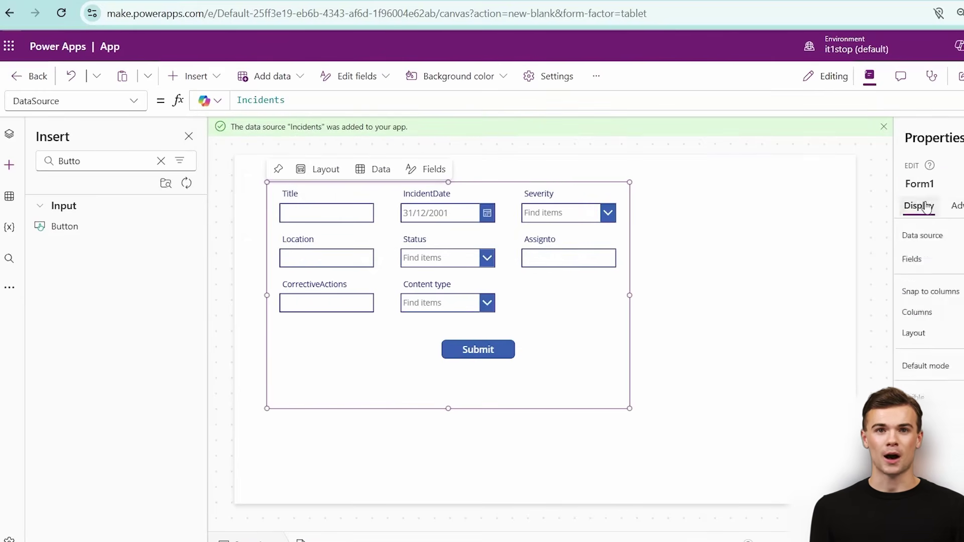
{"action": "left_click", "coordinate": [956, 207]}
{"action": "left_click", "coordinate": [924, 391]}
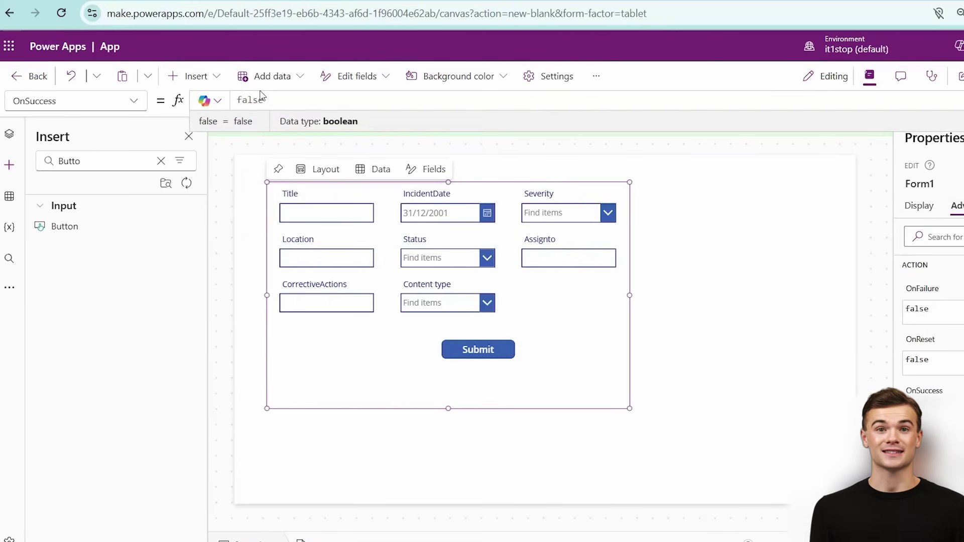
{"action": "double_click", "coordinate": [260, 96]}
{"action": "type", "text": "Notify("}
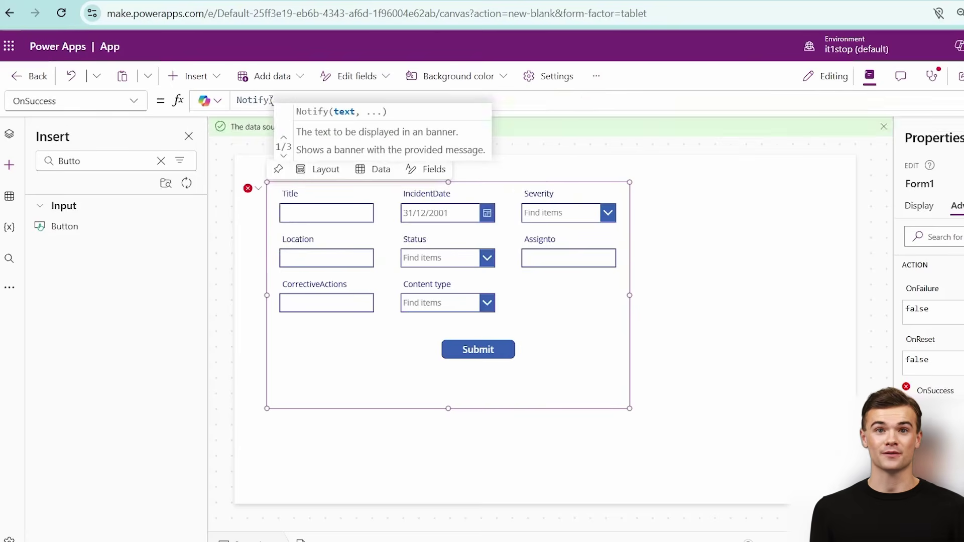
{"action": "type", "text": "\"Record Updated\","}
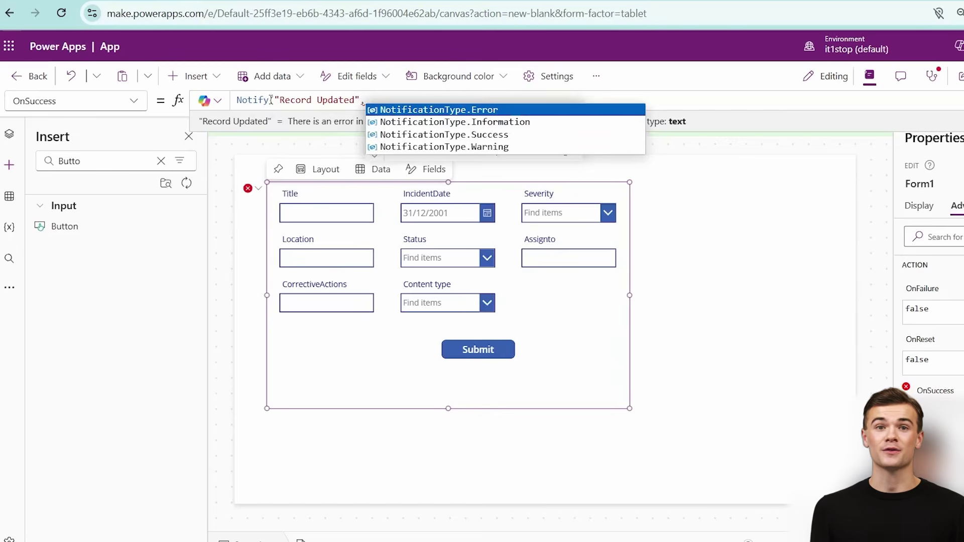
{"action": "key", "text": "Down"}
{"action": "key", "text": "Down"}
{"action": "key", "text": "Tab"}
{"action": "type", "text": ",10"}
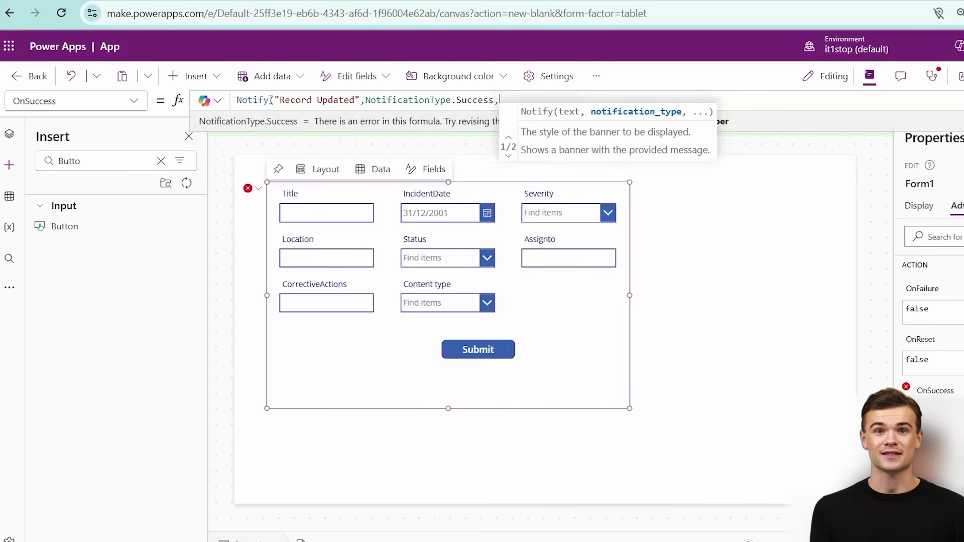
{"action": "type", "text": "00);"}
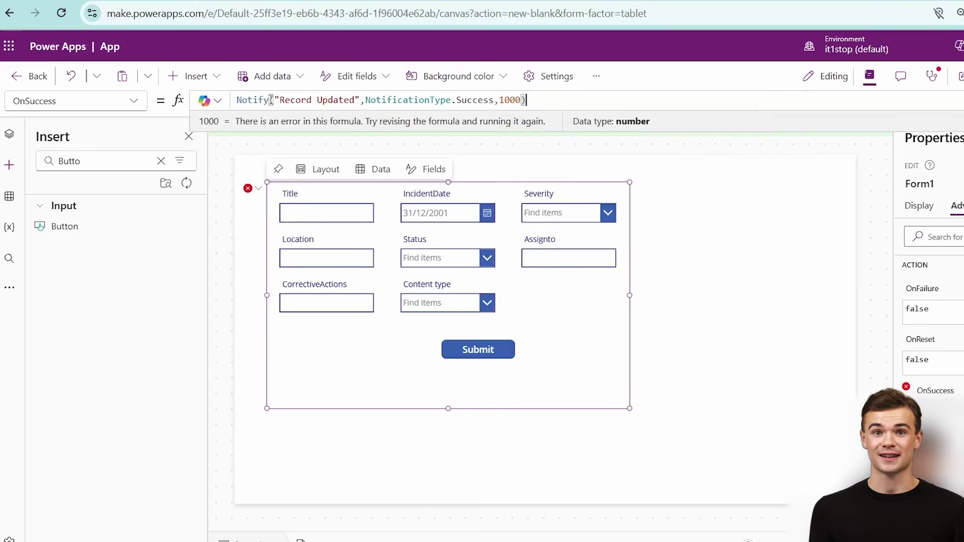
Add Navigate(Screen1); on a new line of Form1's OnSuccess formula
{"action": "key", "text": "shift+Return"}
{"action": "type", "text": "Navigate("}
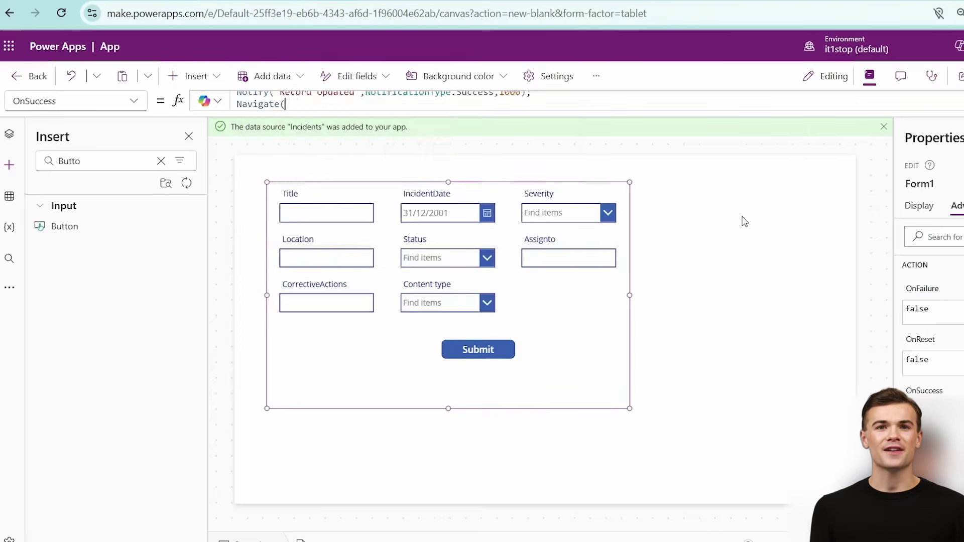
{"action": "type", "text": "Screen1);"}
Rename the screen that holds the incident form as FormScreen
{"action": "left_click", "coordinate": [11, 136]}
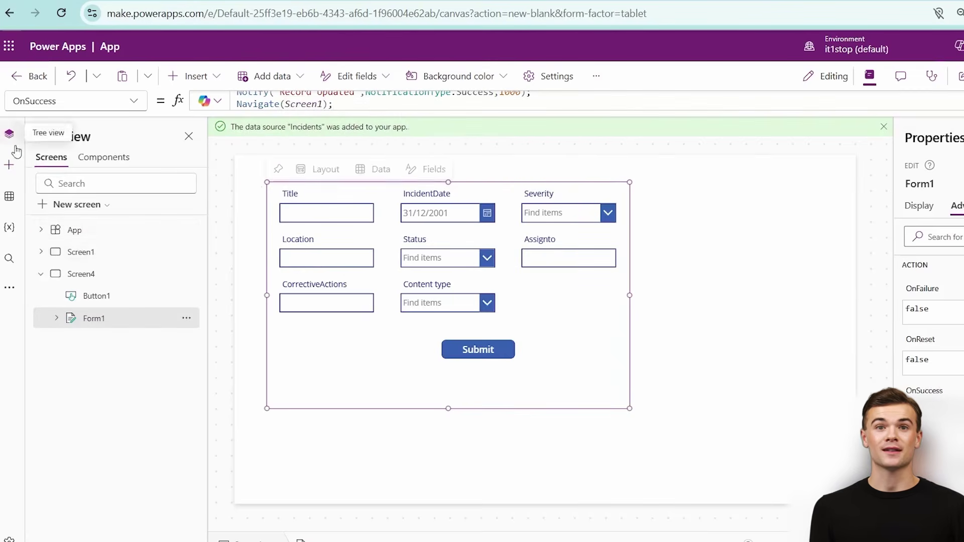
{"action": "left_click", "coordinate": [95, 275]}
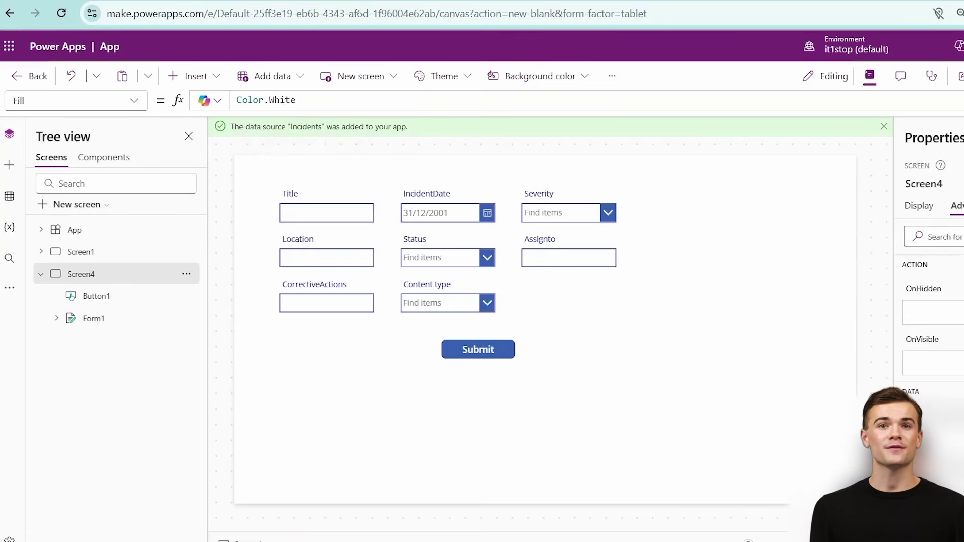
{"action": "left_click", "coordinate": [924, 183]}
{"action": "type", "text": "FormScreen"}
{"action": "key", "text": "Return"}
Widen the month day gallery on Screen1 to almost the full width of the screen
{"action": "left_click", "coordinate": [80, 252]}
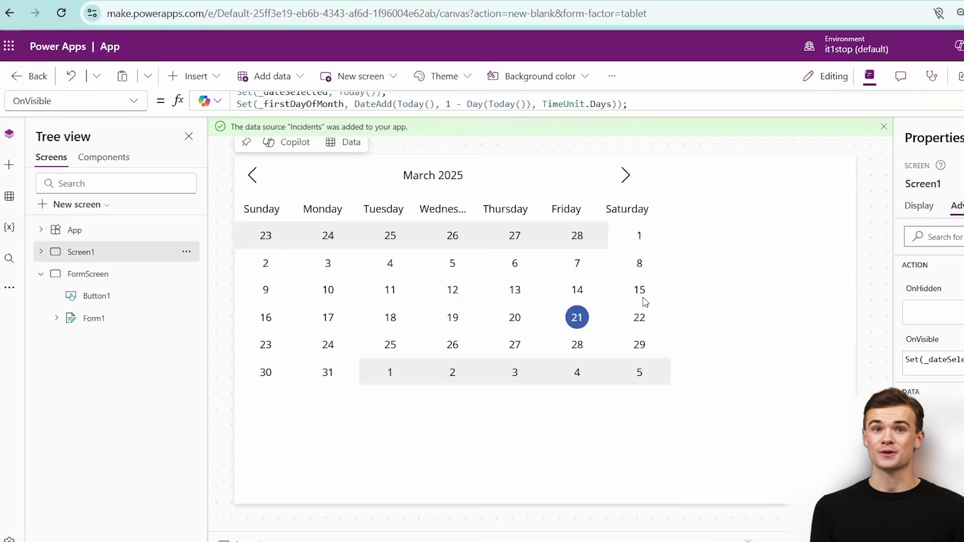
{"action": "left_click", "coordinate": [627, 345]}
{"action": "left_click_drag", "start_coordinate": [669, 316], "coordinate": [850, 315]}
Make the day cells of the month gallery taller and extend the gallery down to show all six week rows
{"action": "left_click", "coordinate": [279, 246]}
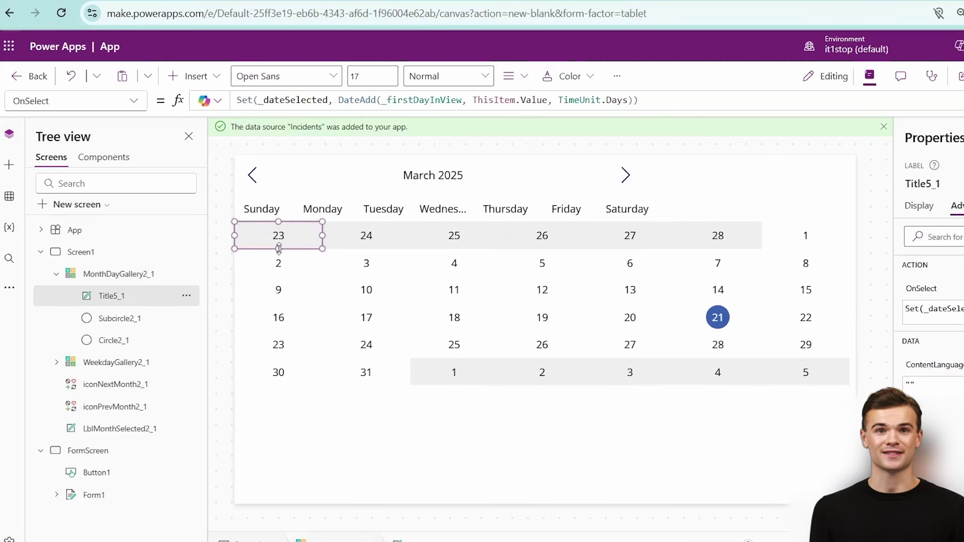
{"action": "left_click", "coordinate": [276, 257]}
{"action": "left_click_drag", "start_coordinate": [278, 248], "coordinate": [278, 269]}
{"action": "left_click", "coordinate": [452, 341]}
{"action": "left_click_drag", "start_coordinate": [541, 386], "coordinate": [551, 499]}
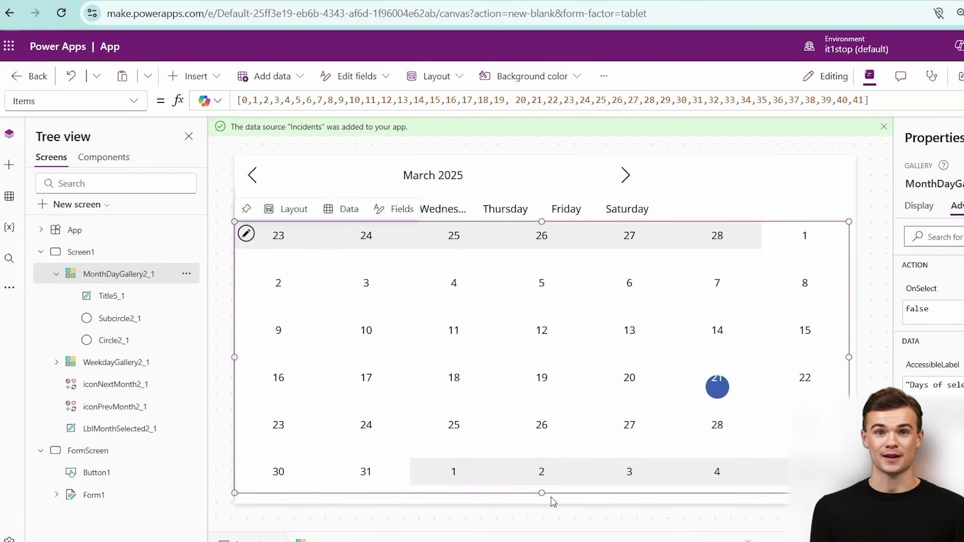
Move the next-month arrow above the Saturday column and centre the month label between the two arrows
{"action": "left_click", "coordinate": [166, 319]}
{"action": "left_click_drag", "start_coordinate": [625, 175], "coordinate": [796, 175]}
{"action": "left_click", "coordinate": [424, 174]}
{"action": "left_click_drag", "start_coordinate": [424, 173], "coordinate": [522, 176]}
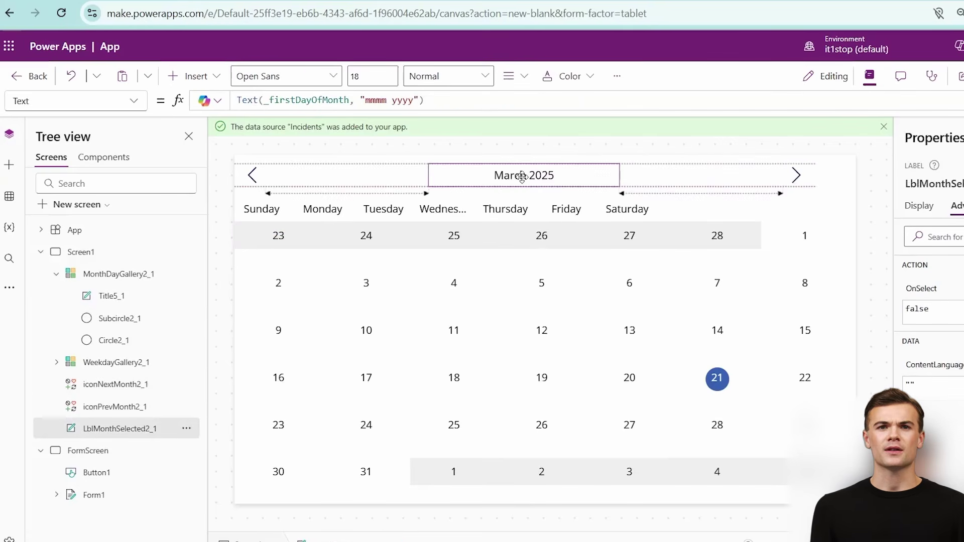
Widen the weekday gallery to the screen width and its cells to line up with the day columns
{"action": "left_click", "coordinate": [262, 209]}
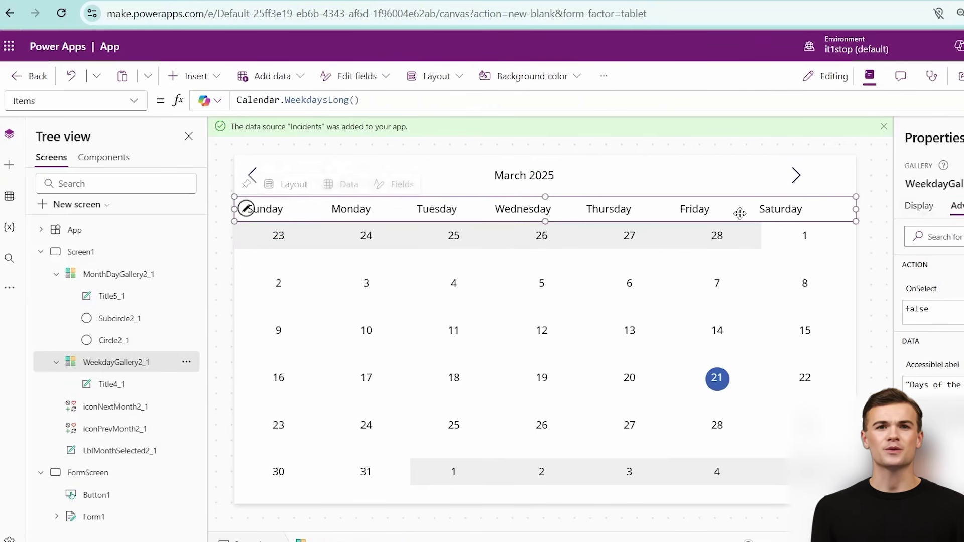
{"action": "left_click", "coordinate": [246, 209]}
{"action": "left_click_drag", "start_coordinate": [320, 209], "coordinate": [325, 209]}
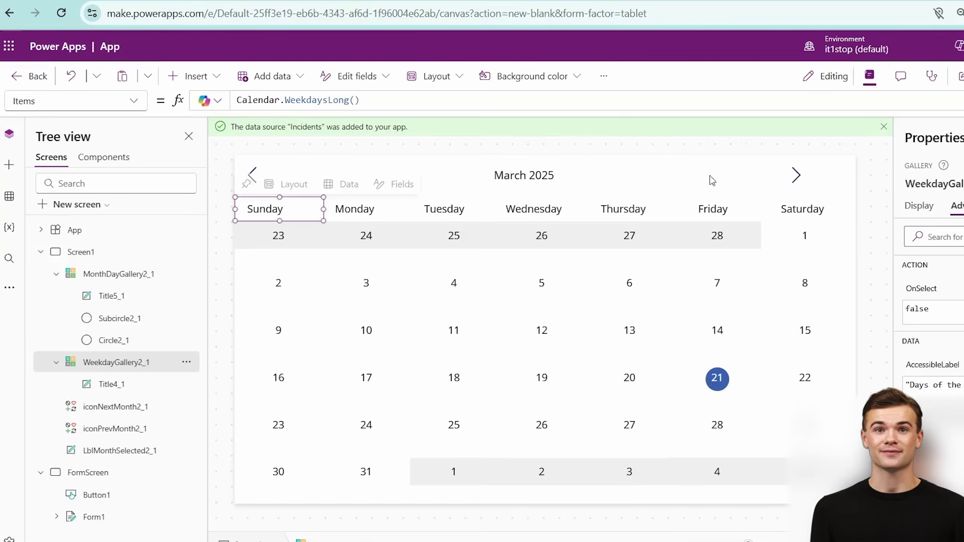
{"action": "left_click", "coordinate": [713, 181]}
Insert a vertical gallery inside the day cells of the month gallery with Incidents as its data source
{"action": "left_click", "coordinate": [276, 254]}
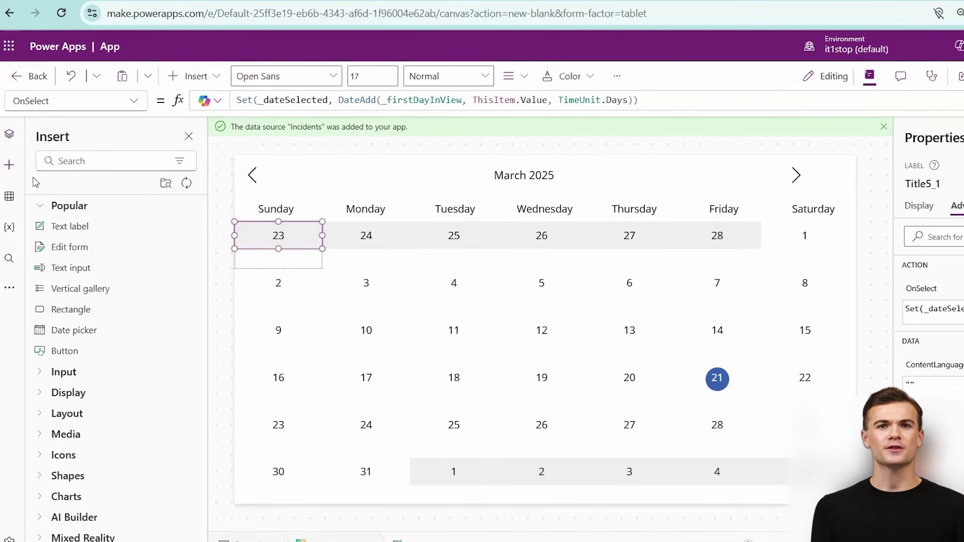
{"action": "left_click", "coordinate": [61, 161]}
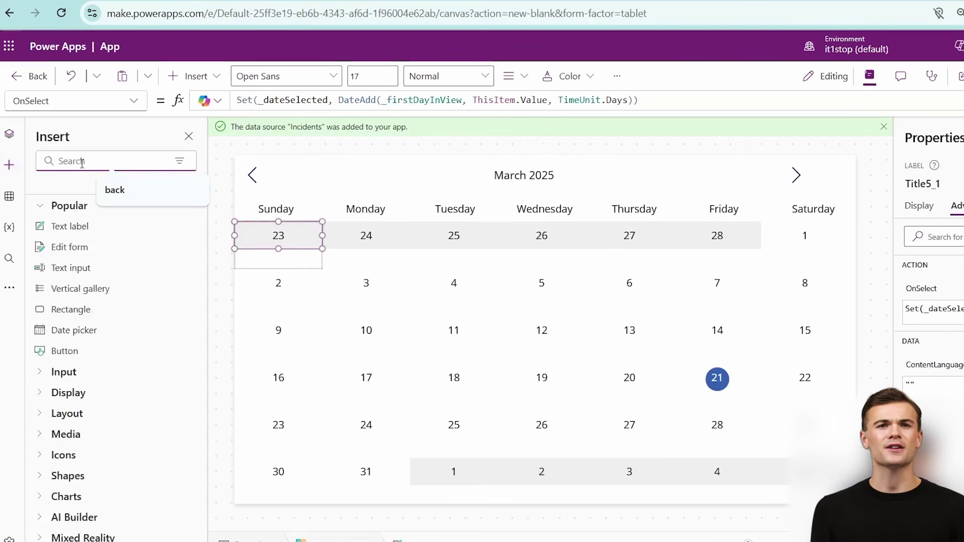
{"action": "type", "text": "Vert"}
{"action": "left_click", "coordinate": [79, 227]}
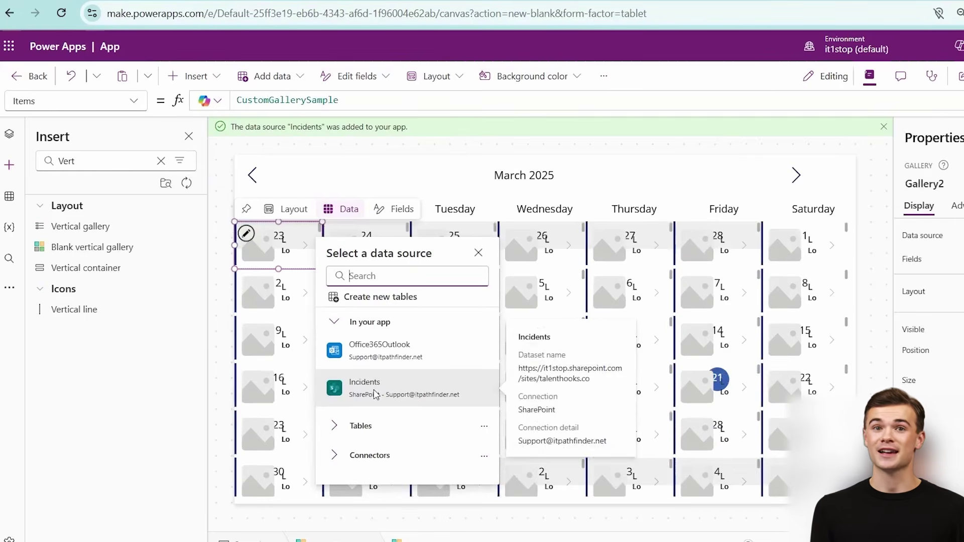
{"action": "left_click", "coordinate": [376, 394]}
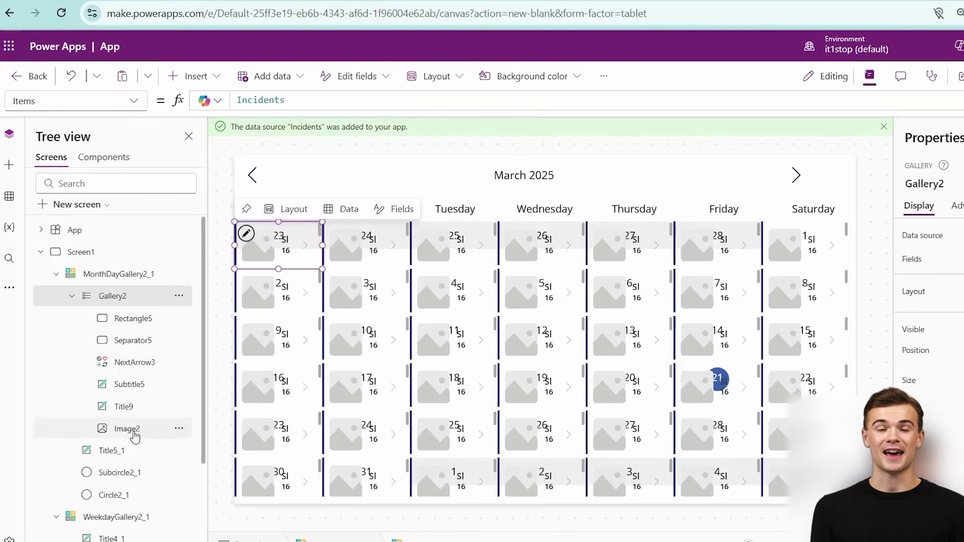
Delete all the default controls inside Gallery2, from Rectangle5 to Image2
{"action": "left_click", "coordinate": [135, 429]}
{"action": "left_click", "coordinate": [129, 321], "text": "shift"}
{"action": "right_click", "coordinate": [129, 323]}
{"action": "left_click", "coordinate": [186, 333]}
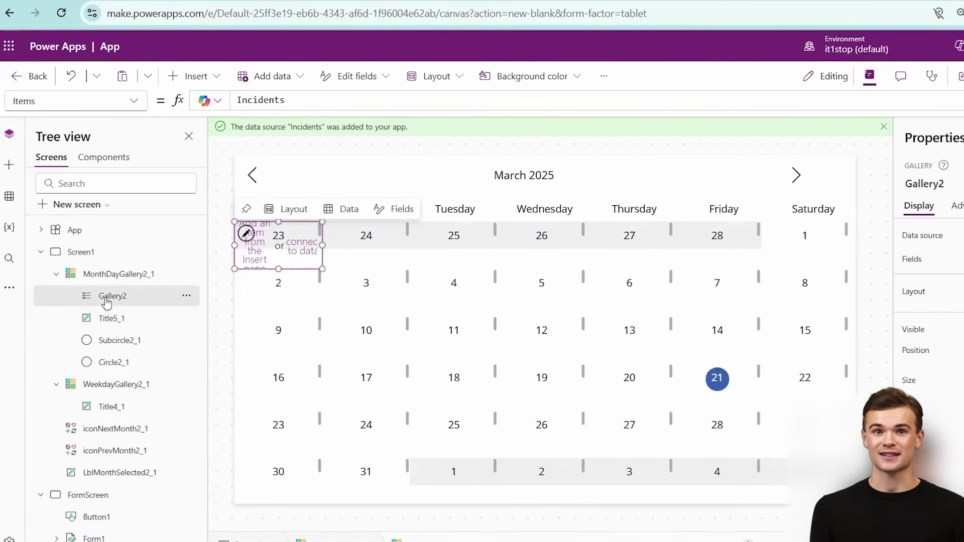
Insert a button into Gallery2 and fit it below the day number in the cell
{"action": "left_click", "coordinate": [10, 165]}
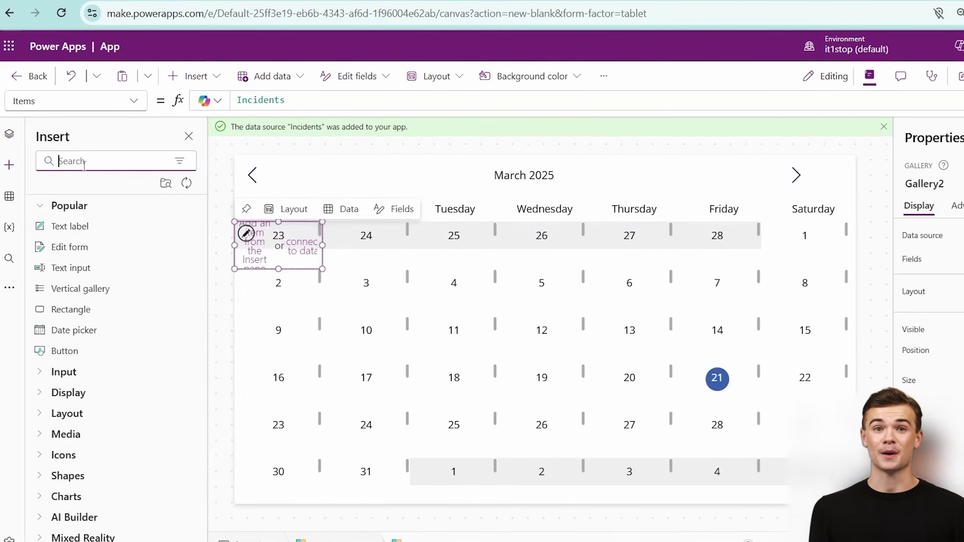
{"action": "left_click", "coordinate": [9, 196]}
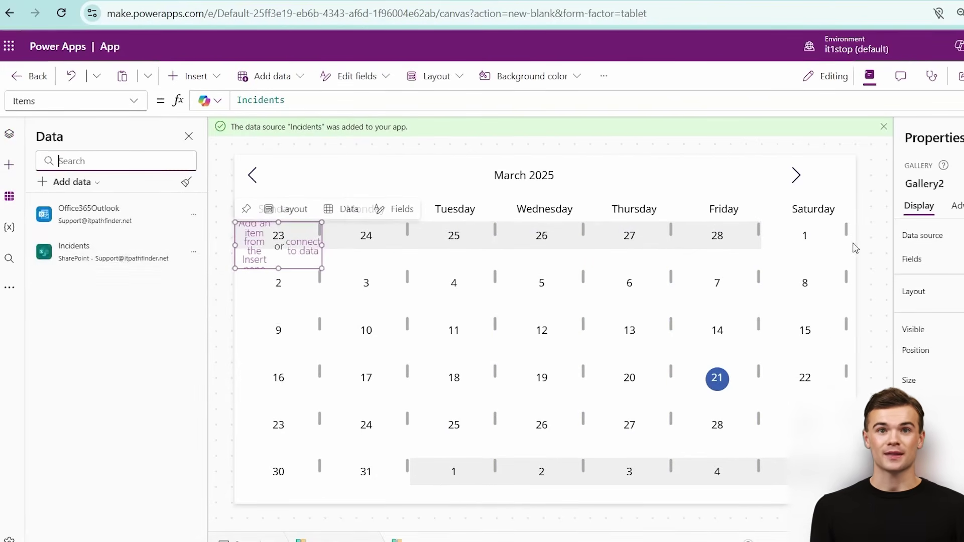
{"action": "left_click", "coordinate": [10, 168]}
{"action": "left_click_drag", "start_coordinate": [79, 351], "coordinate": [246, 250]}
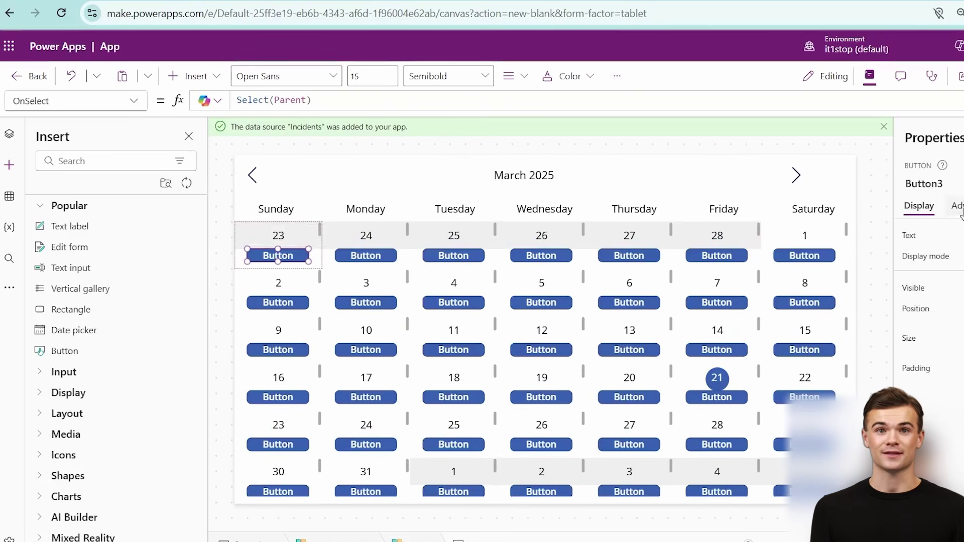
Set Gallery2's Items to Filter(Incidents,IncidentDate= DateAdd(_firstDayInView, ThisItem.Value, TimeUnit.Days)), reusing the DateAdd expression from Title5_1's OnSelect
{"action": "left_click", "coordinate": [9, 134]}
{"action": "left_click", "coordinate": [114, 296]}
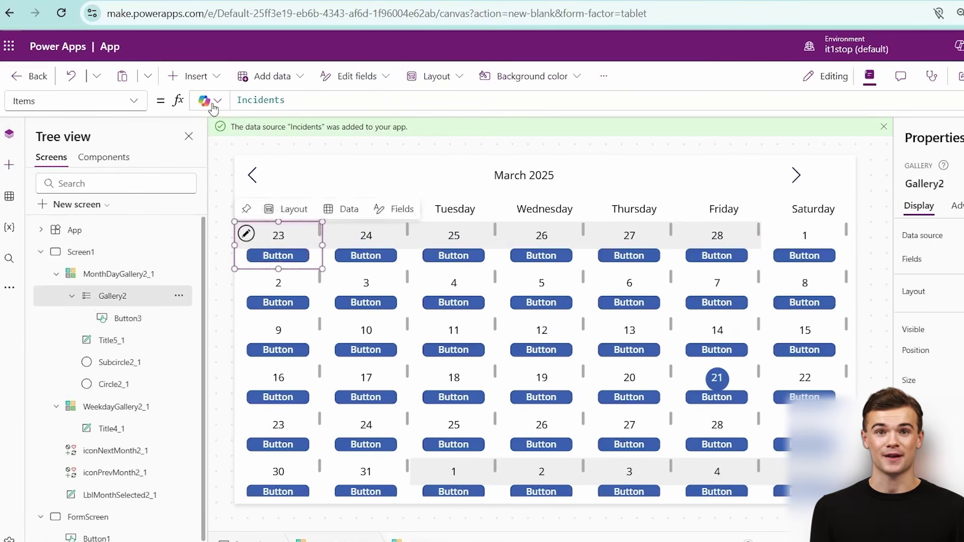
{"action": "type", "text": "Fitler("}
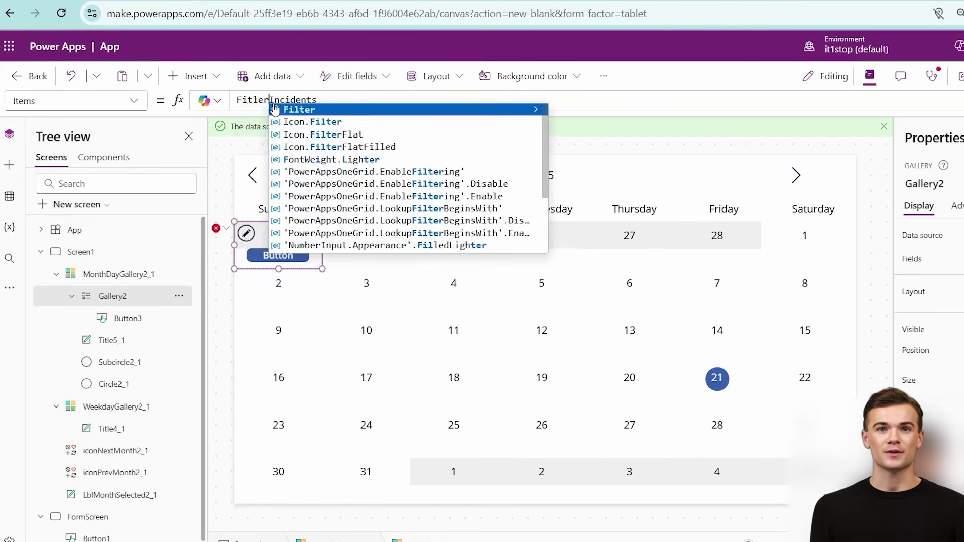
{"action": "left_click", "coordinate": [341, 100]}
{"action": "type", "text": ",Incid"}
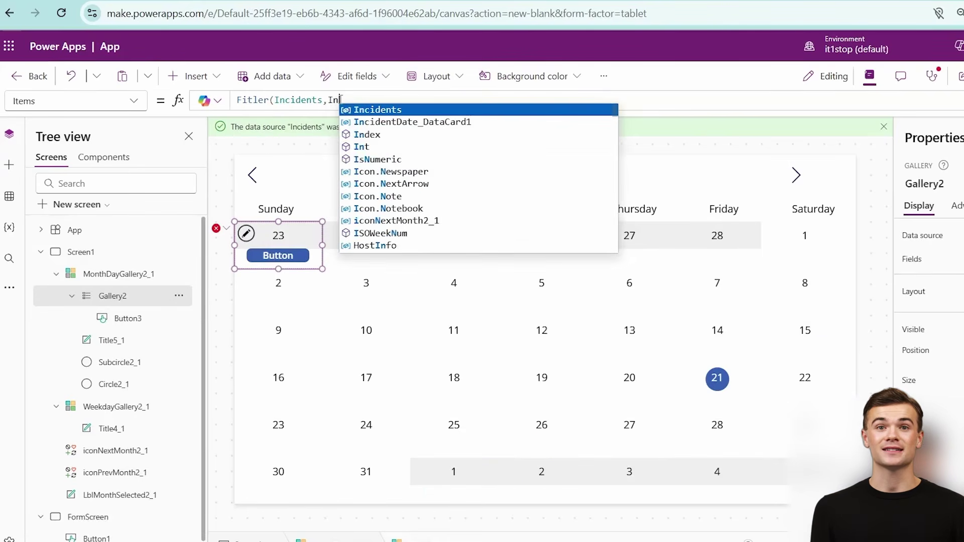
{"action": "left_click", "coordinate": [253, 101]}
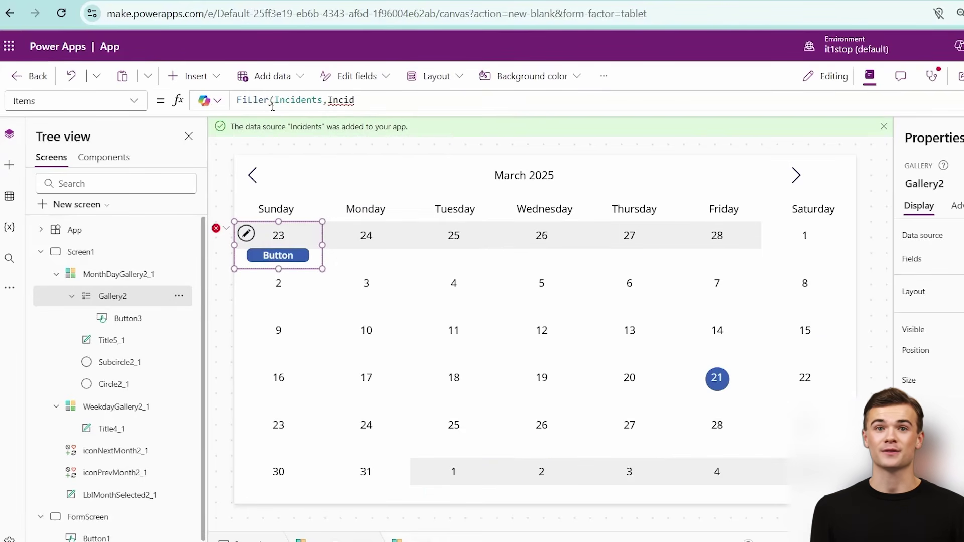
{"action": "key", "text": "Delete"}
{"action": "type", "text": "t"}
{"action": "left_click", "coordinate": [370, 99]}
{"action": "key", "text": "BackSpace"}
{"action": "key", "text": "BackSpace"}
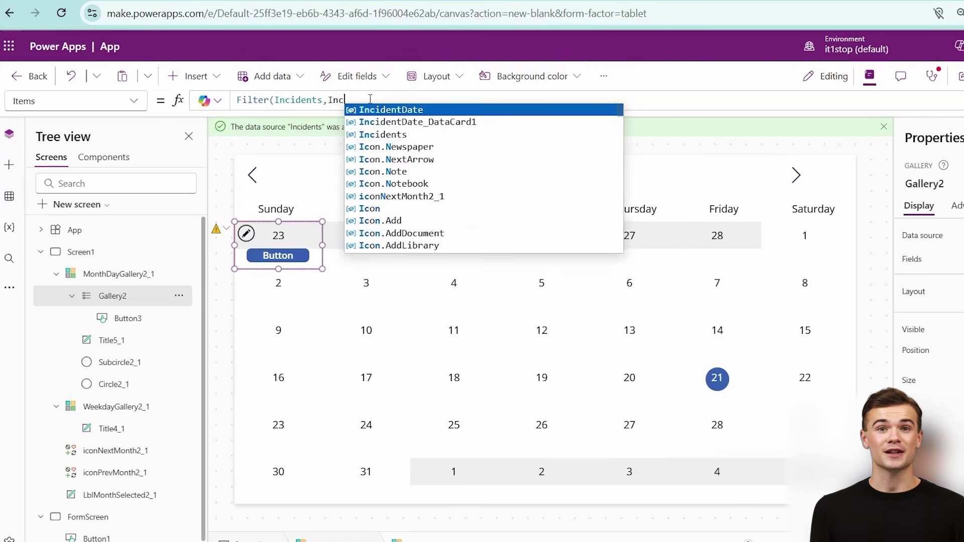
{"action": "key", "text": "Return"}
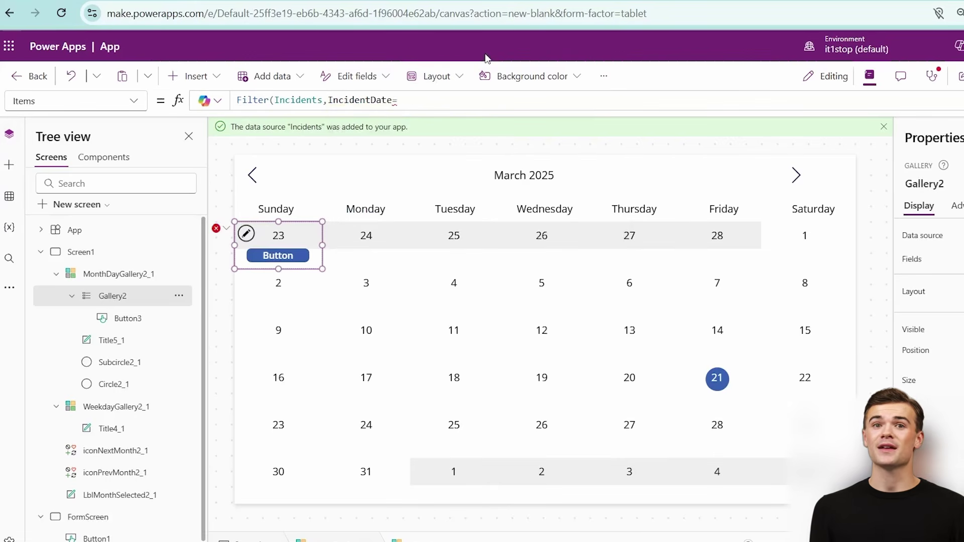
{"action": "left_click", "coordinate": [134, 341]}
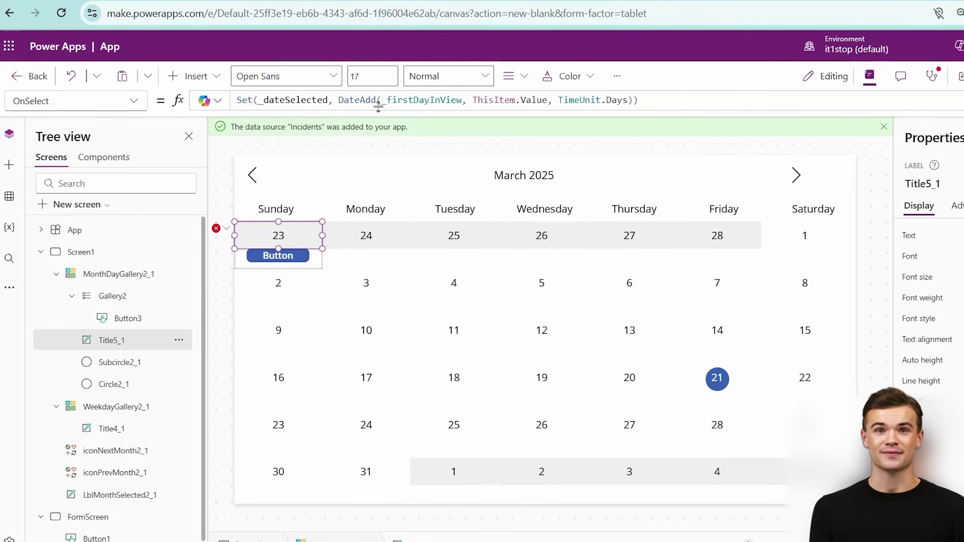
{"action": "left_click_drag", "start_coordinate": [346, 100], "coordinate": [636, 100]}
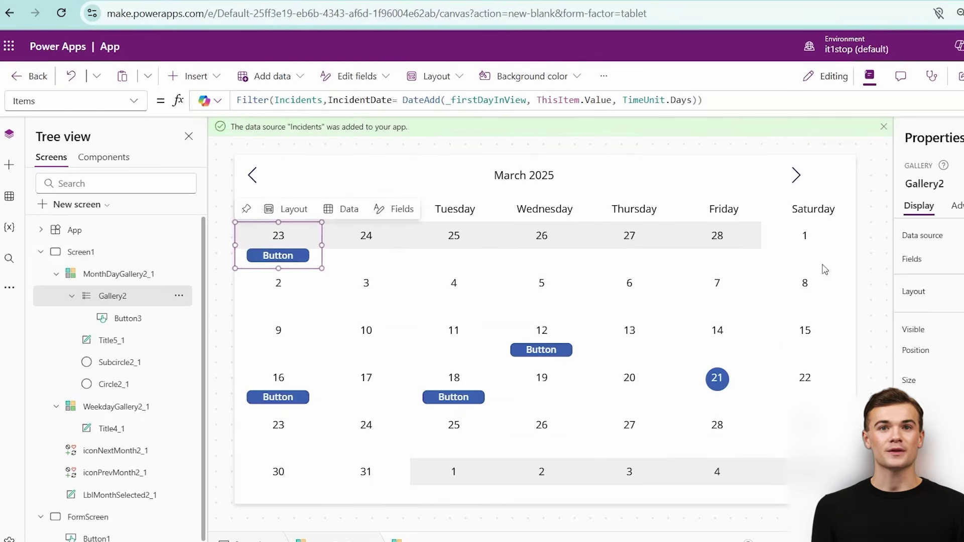
Set the text of the incident button in Gallery2 to ThisItem.Title
{"action": "left_click", "coordinate": [297, 256]}
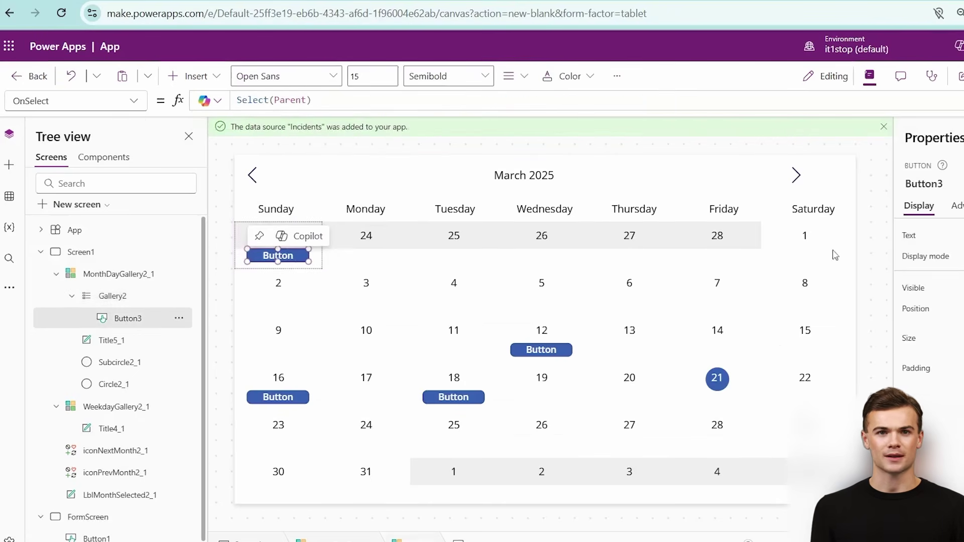
{"action": "left_click", "coordinate": [914, 235]}
{"action": "key", "text": "ctrl+a"}
{"action": "type", "text": "This"}
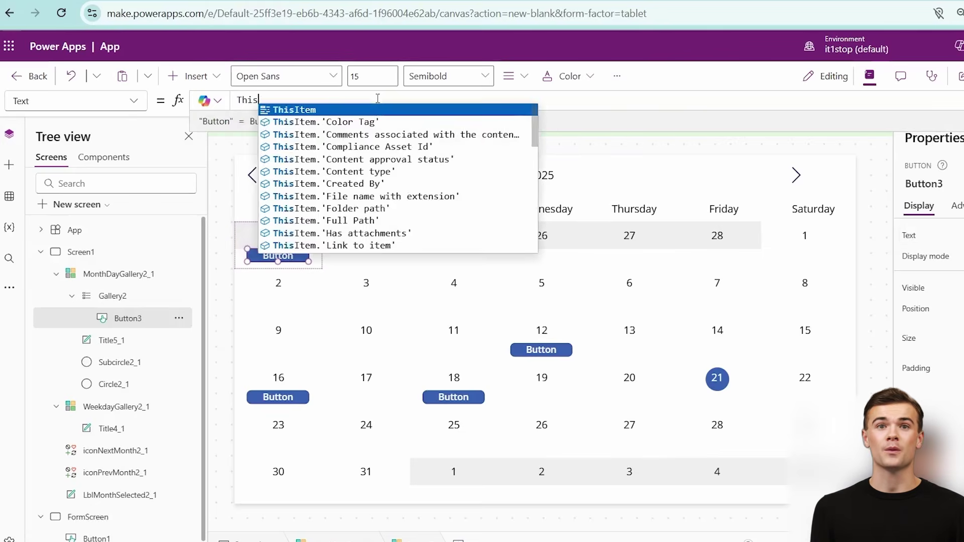
{"action": "type", "text": "Item.Title"}
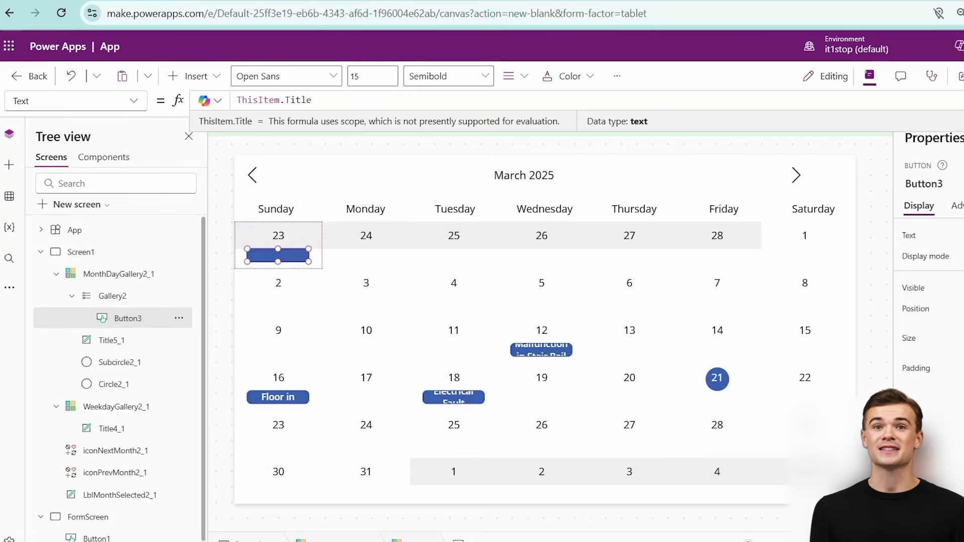
Reduce the incident button's font size to 10 and make the button slightly taller so the titles fit
{"action": "scroll", "coordinate": [929, 301], "scroll_direction": "down", "scroll_amount": 3}
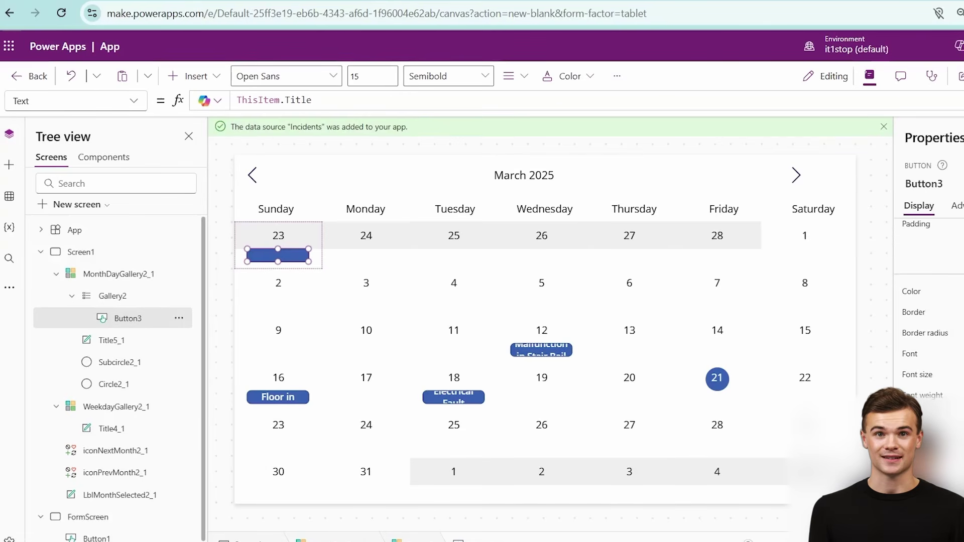
{"action": "left_click", "coordinate": [256, 269]}
{"action": "left_click", "coordinate": [255, 268]}
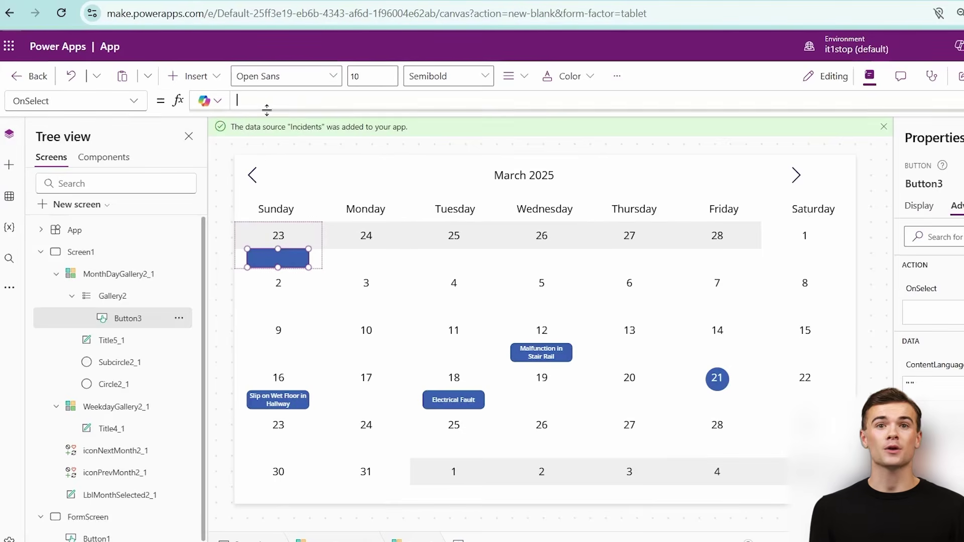
Set the incident button's OnSelect to Set(varitem,ThisItem); followed on a new line by Navigate(FormScreen);
{"action": "left_click", "coordinate": [299, 99]}
{"action": "type", "text": "Set(varit"}
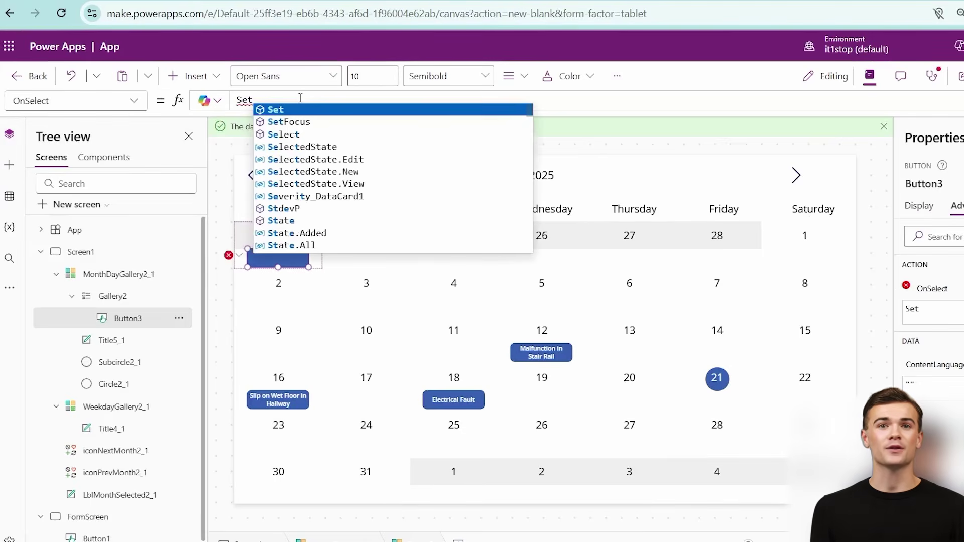
{"action": "type", "text": "em"}
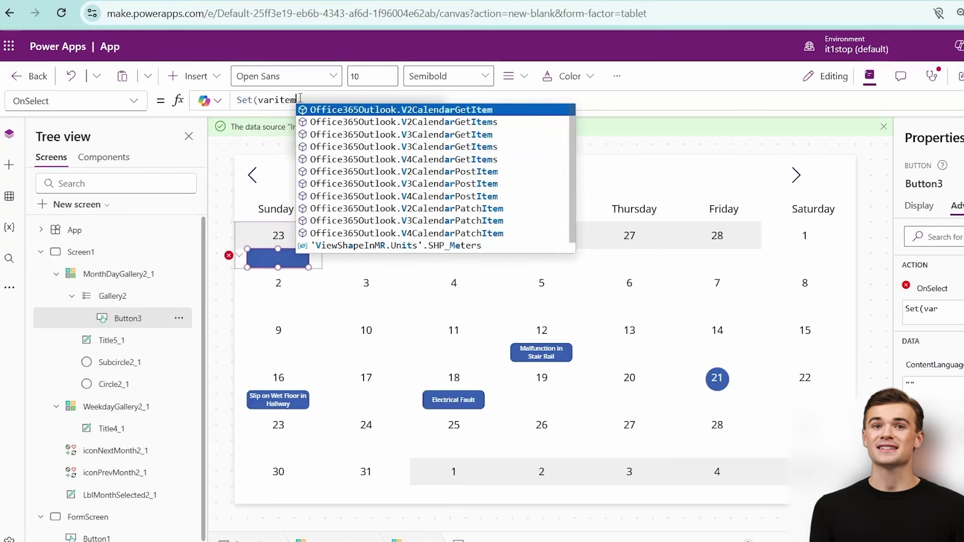
{"action": "type", "text": ",ThisItem);"}
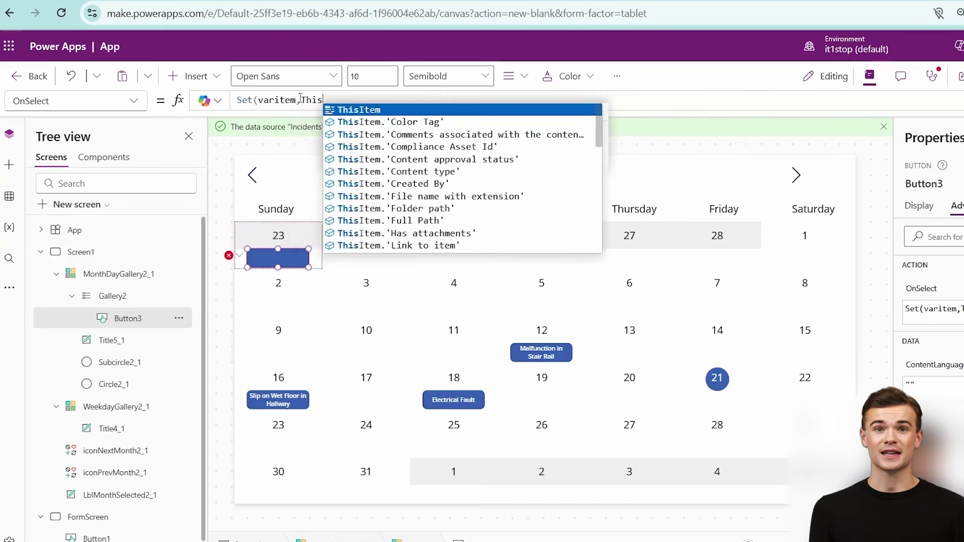
{"action": "key", "text": "shift+Return"}
{"action": "type", "text": "Nav"}
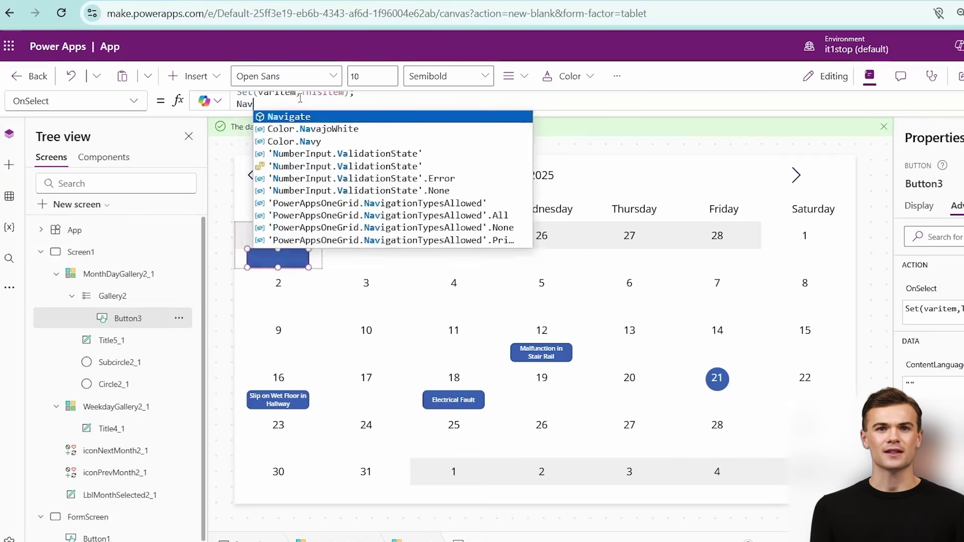
{"action": "type", "text": "igate(FormScreen);"}
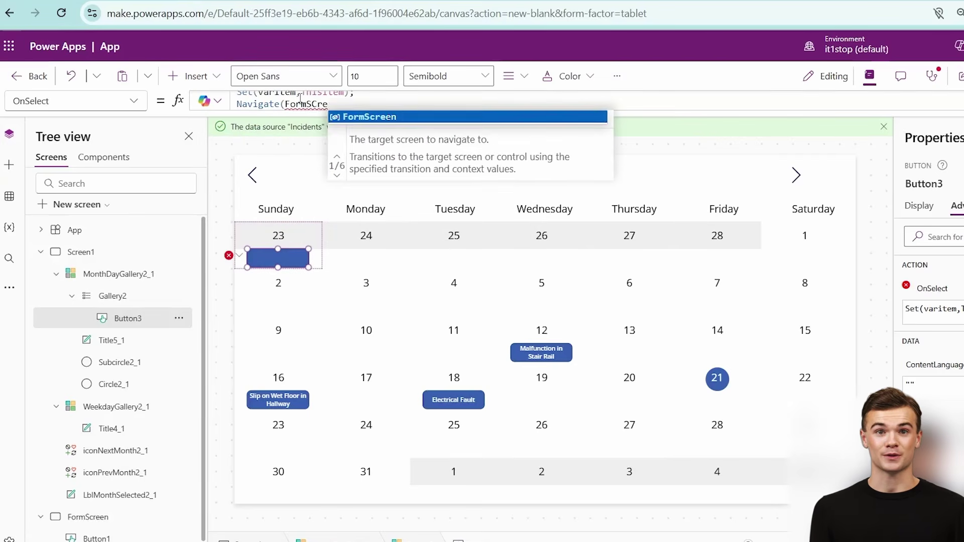
Set the Item property of Form1 on FormScreen to LookUp(Incidents,ID=varitem.ID)
{"action": "left_click", "coordinate": [41, 251]}
{"action": "left_click", "coordinate": [71, 272]}
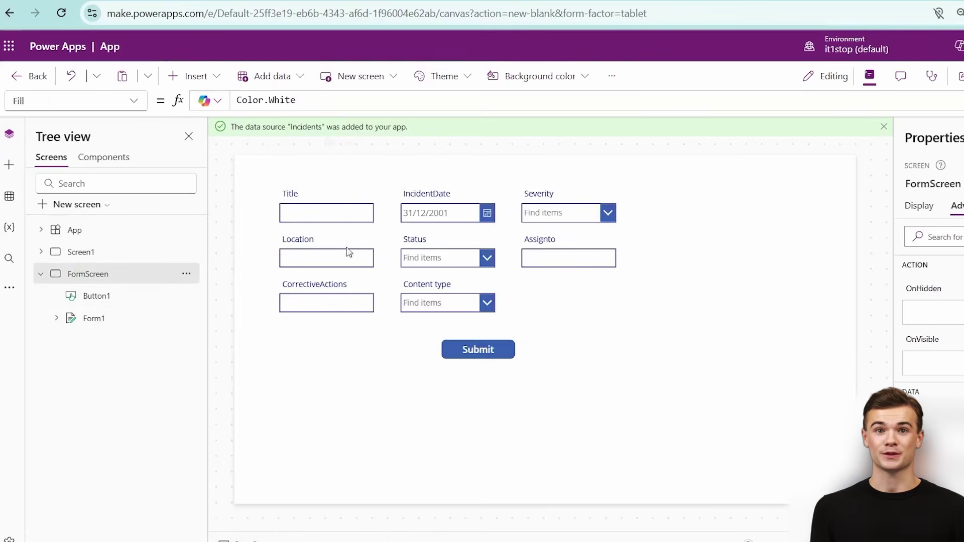
{"action": "left_click", "coordinate": [624, 303]}
{"action": "scroll", "coordinate": [877, 286], "scroll_direction": "up", "scroll_amount": 3}
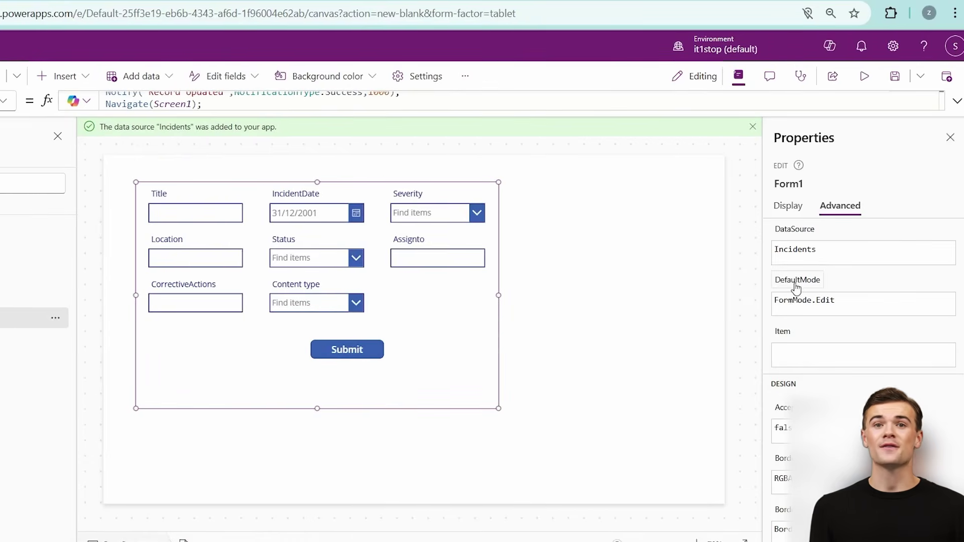
{"action": "left_click", "coordinate": [877, 357]}
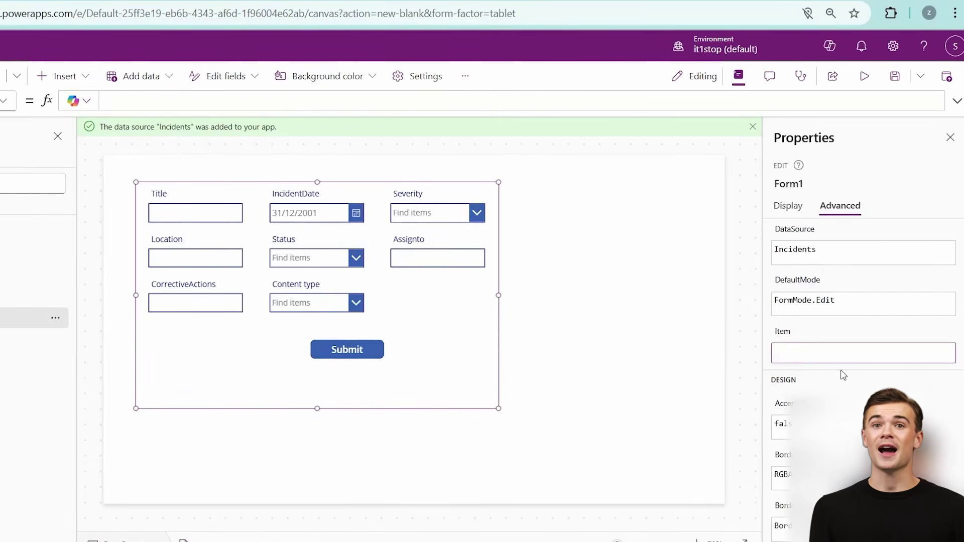
{"action": "type", "text": "LookUp(Incidents,ID"}
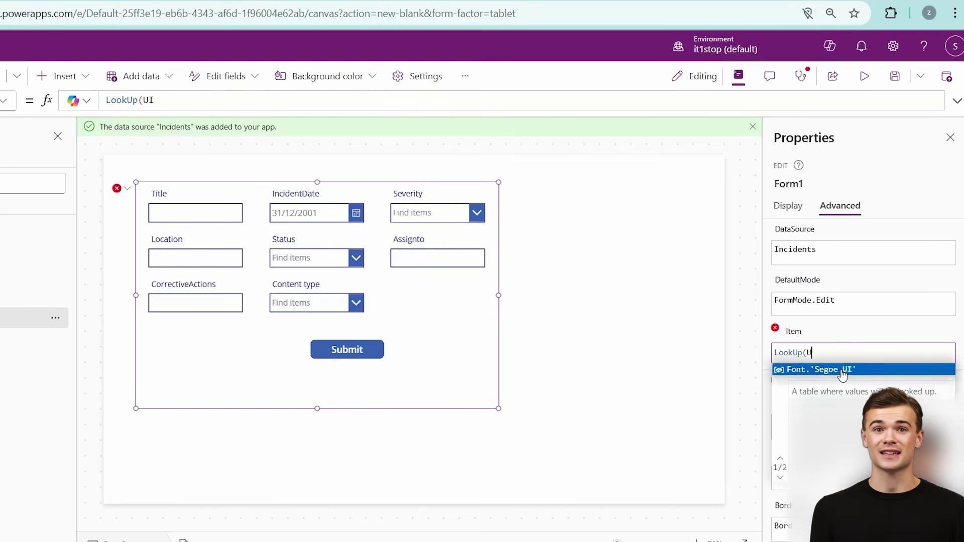
{"action": "type", "text": "=varitem."}
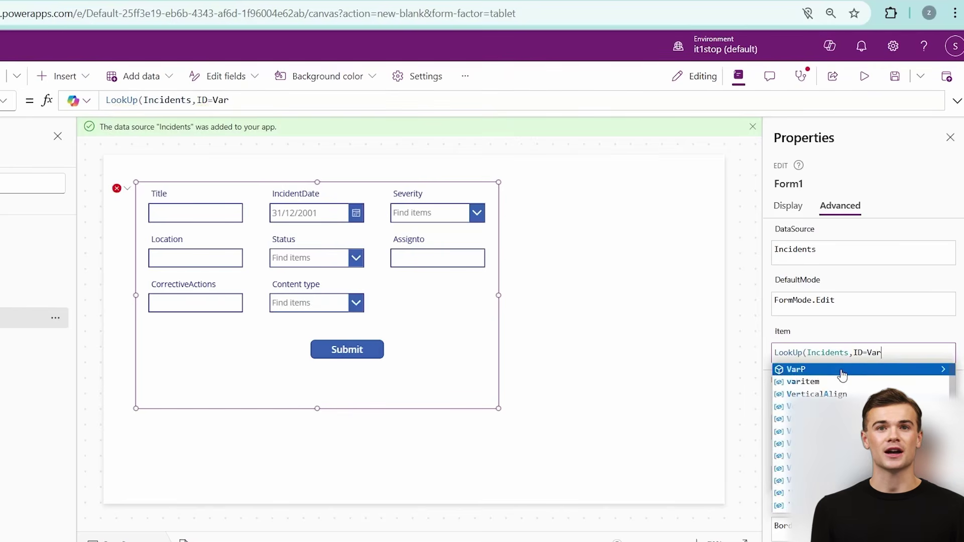
{"action": "type", "text": "ID)"}
Check the Submit button's OnSelect formula and Form1's OnSuccess formula, and return to Screen1
{"action": "left_click", "coordinate": [347, 350]}
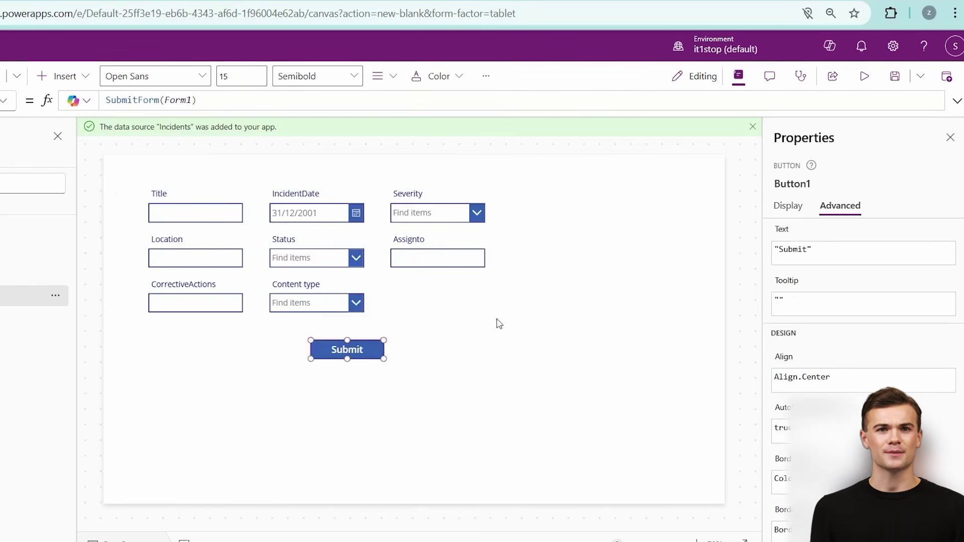
{"action": "left_click", "coordinate": [481, 321]}
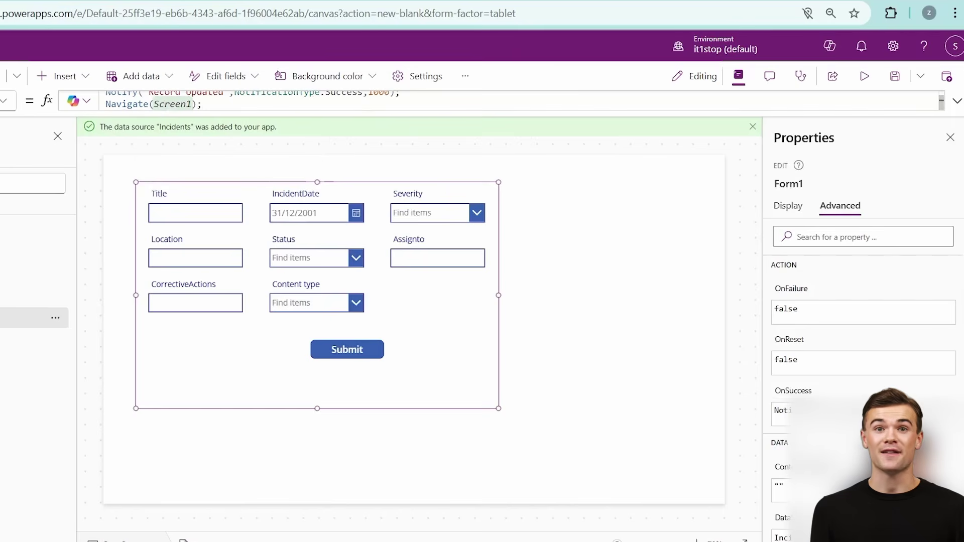
{"action": "left_click", "coordinate": [10, 251]}
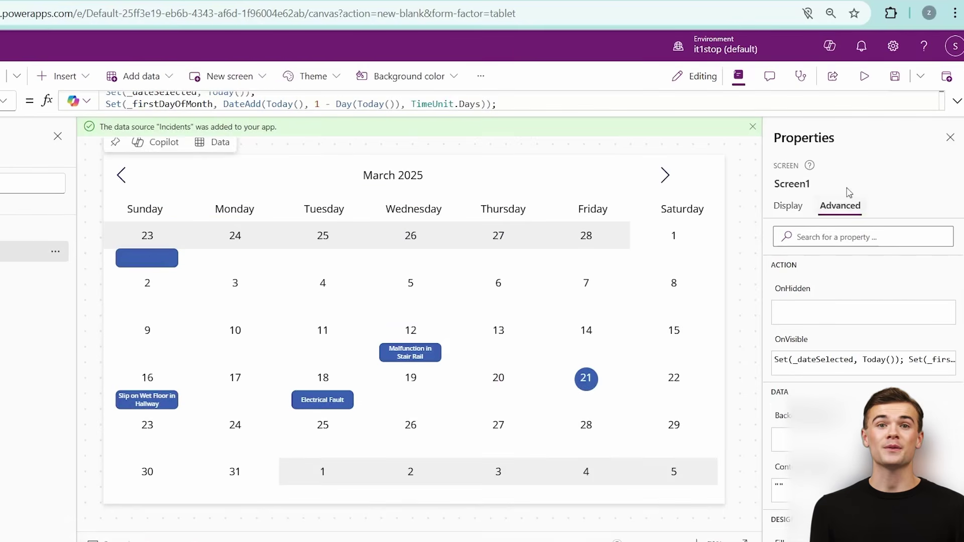
Preview the app, change the date of the "Slip on Wet Floor in Hallway" incident to 17 March 2025, submit it and close the preview
{"action": "left_click", "coordinate": [864, 75]}
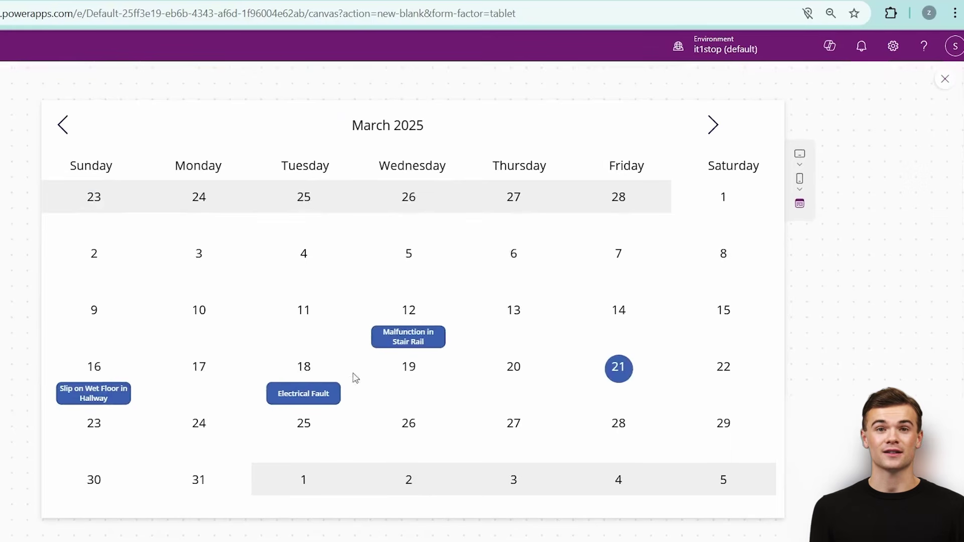
{"action": "left_click", "coordinate": [107, 402]}
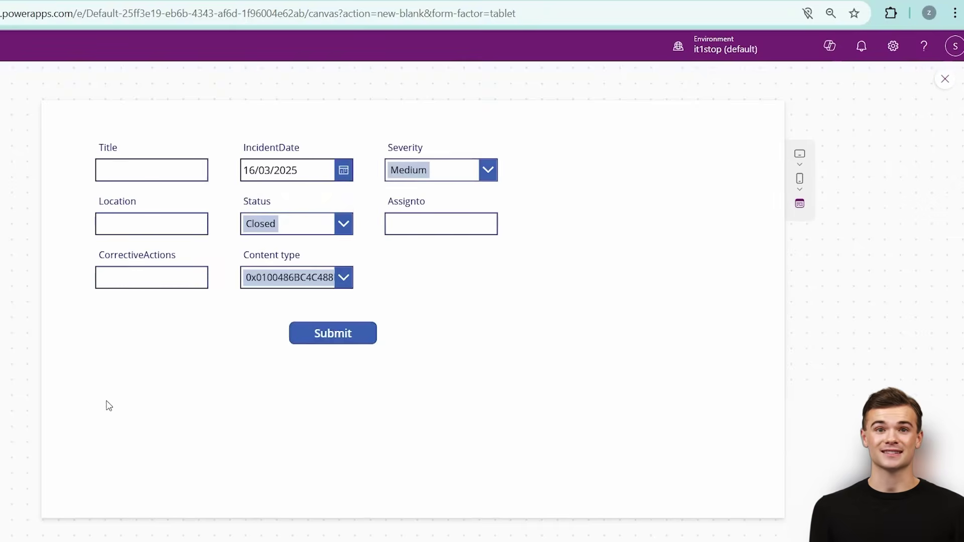
{"action": "left_click", "coordinate": [352, 174]}
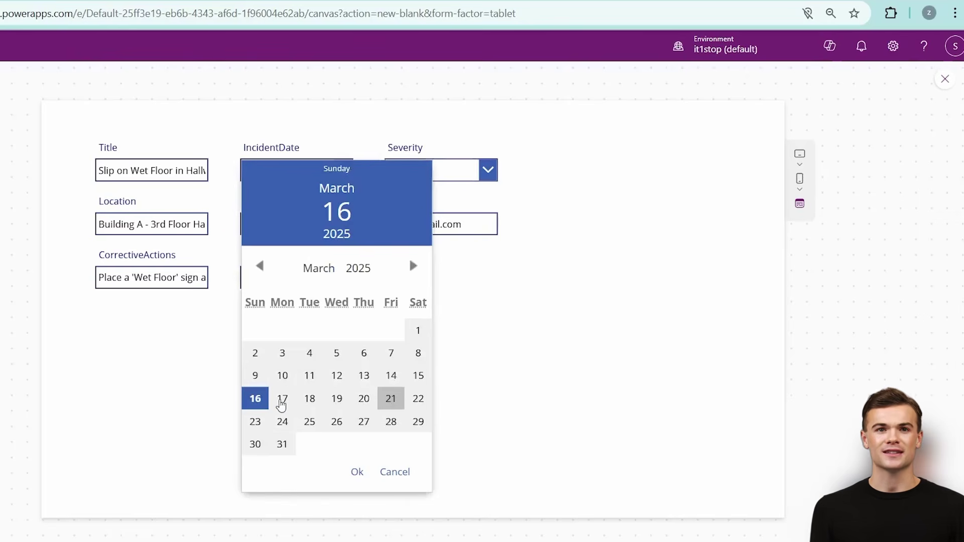
{"action": "left_click", "coordinate": [282, 399]}
{"action": "left_click", "coordinate": [357, 472]}
{"action": "left_click", "coordinate": [324, 340]}
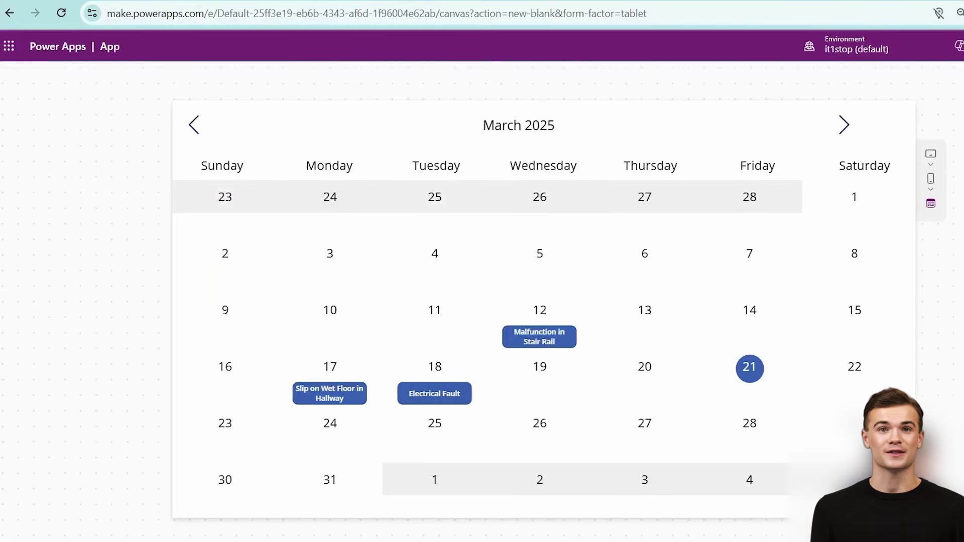
{"action": "key", "text": "Escape"}
{"action": "left_click", "coordinate": [706, 357]}
Set the incident button's Fill to a Switch on severity returning Color.Green for "Low", Color.Yellow for "Medium" and Color.DarkRed for "High"
{"action": "left_click", "coordinate": [291, 256]}
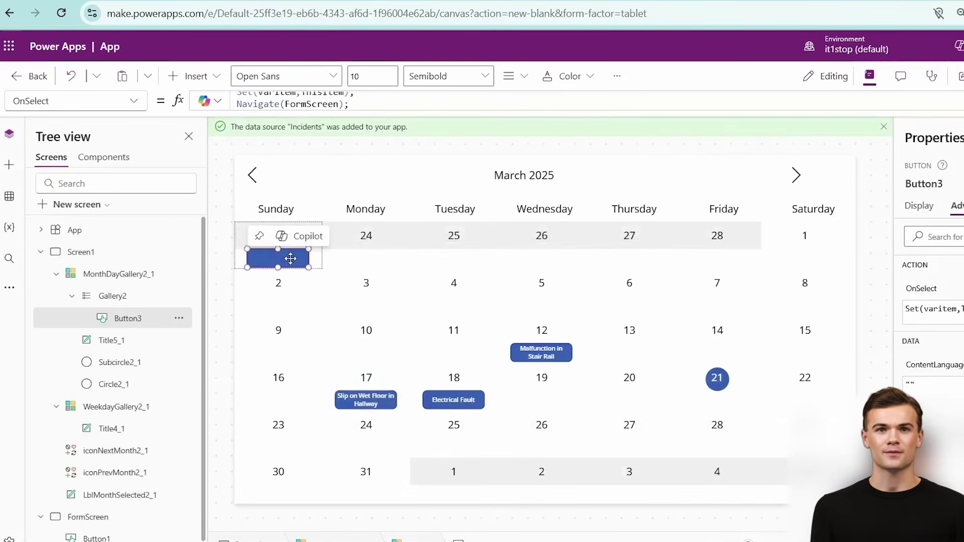
{"action": "left_click", "coordinate": [920, 206]}
{"action": "scroll", "coordinate": [935, 247], "scroll_direction": "down", "scroll_amount": 3}
{"action": "scroll", "coordinate": [959, 292], "scroll_direction": "up", "scroll_amount": 3}
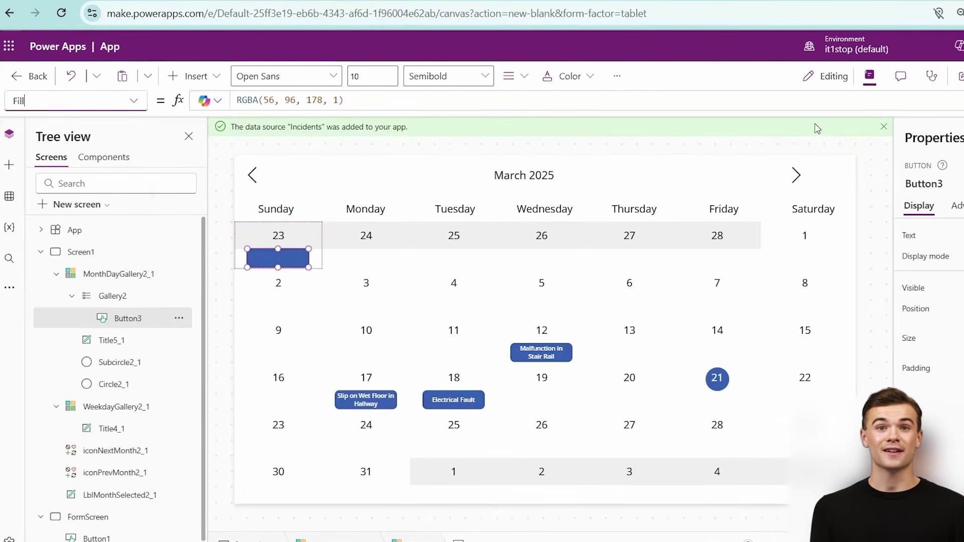
{"action": "key", "text": "ctrl+a"}
{"action": "type", "text": "Switch(Th"}
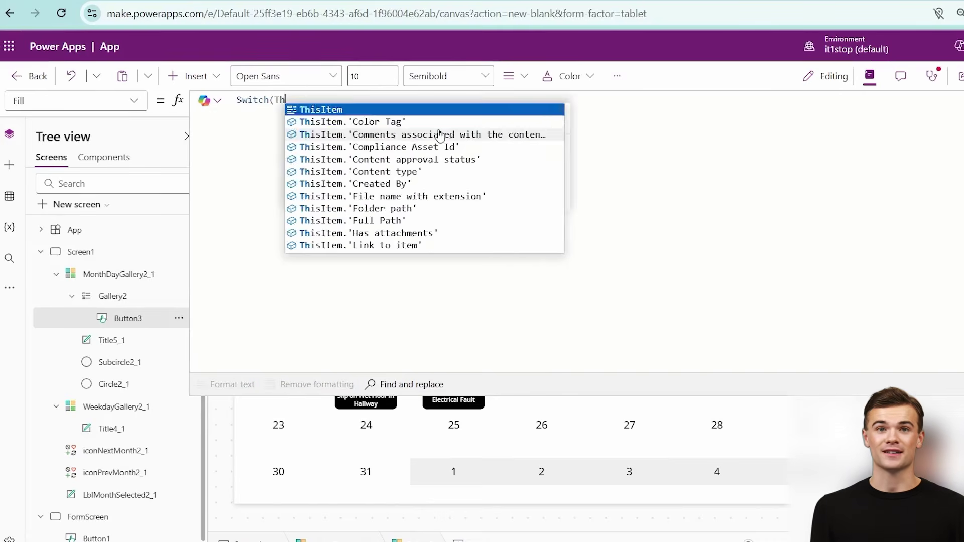
{"action": "type", "text": "isItem.Se"}
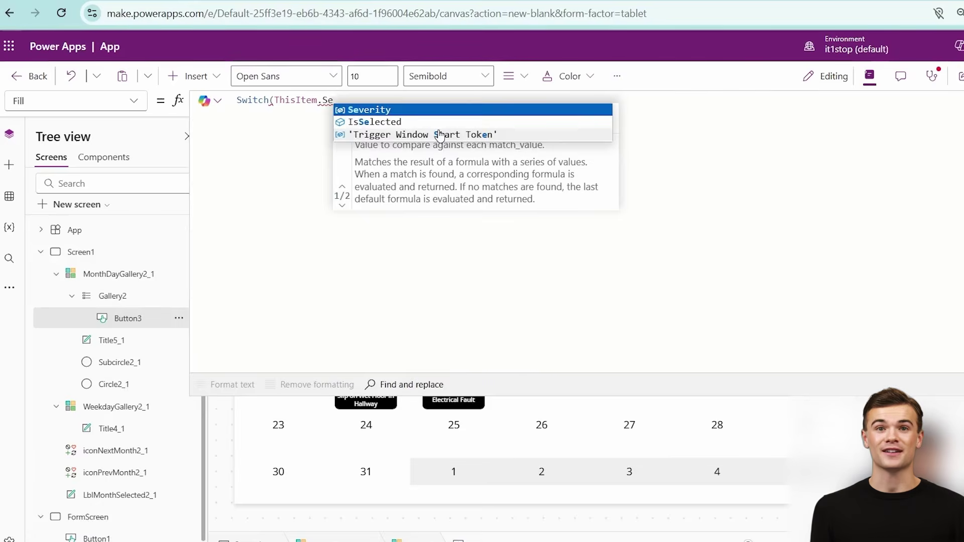
{"action": "type", "text": "verity/Value,\"Lo"}
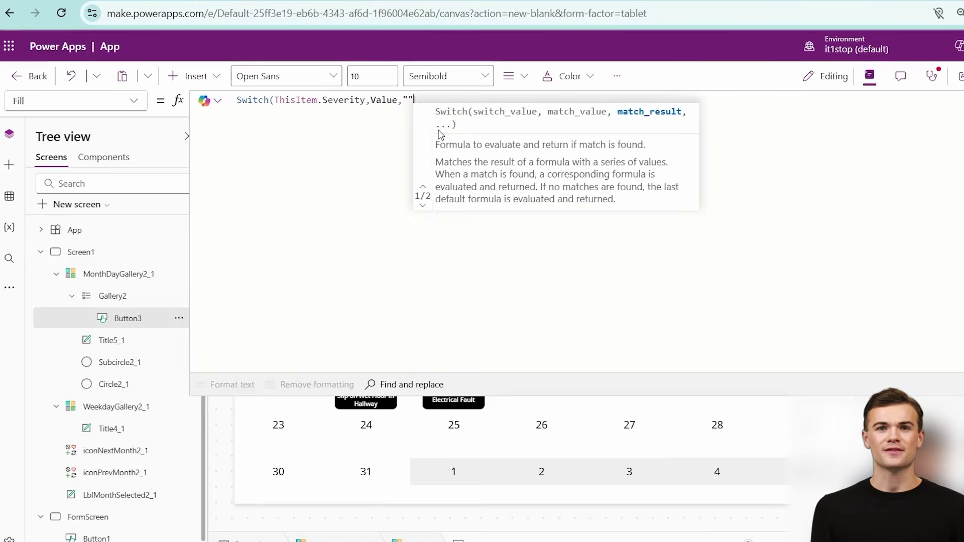
{"action": "type", "text": "w\",\""}
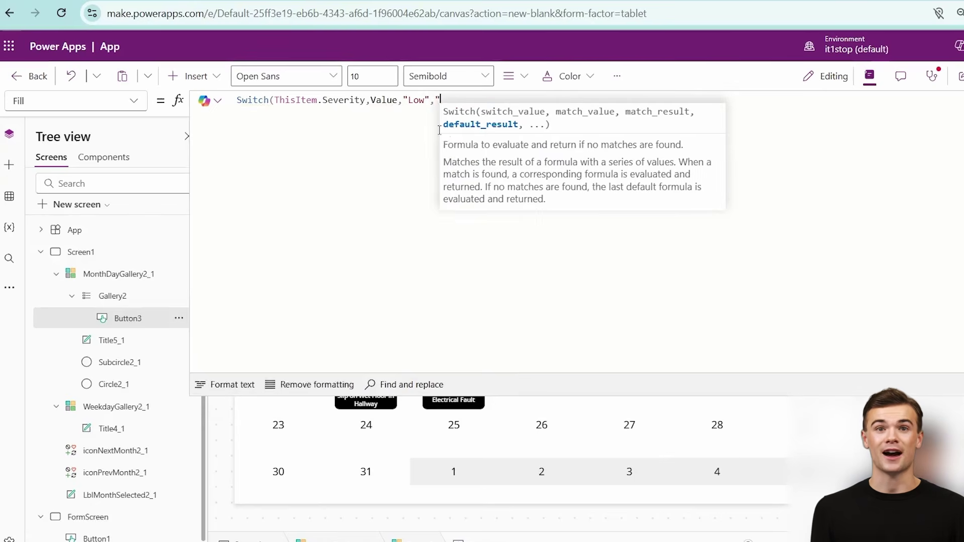
{"action": "key", "text": "BackSpace"}
{"action": "type", "text": "Color.Gree"}
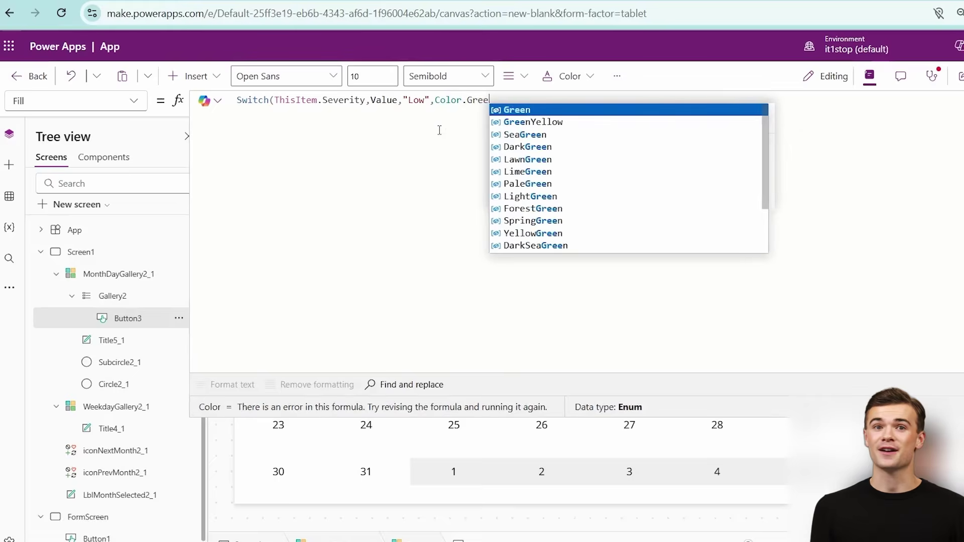
{"action": "type", "text": "n,\"Medium\","}
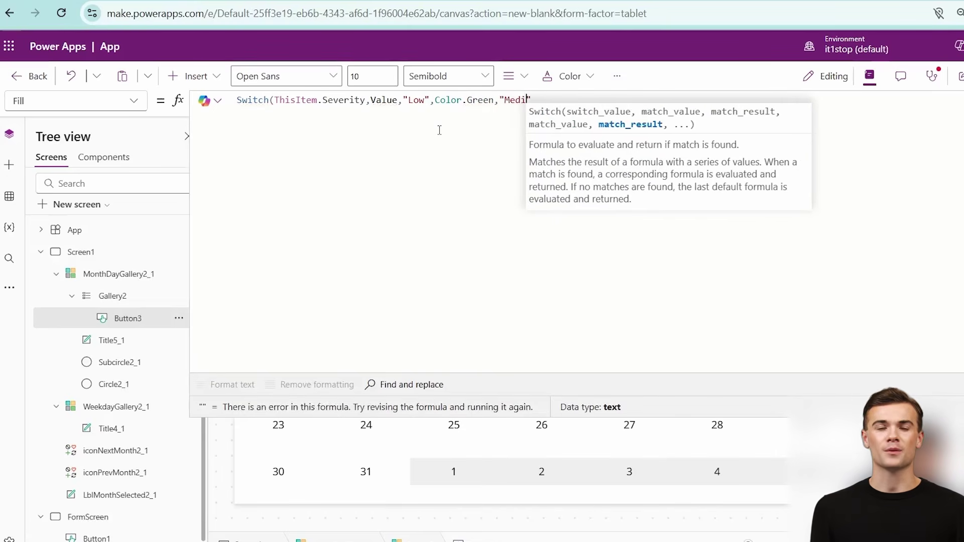
{"action": "type", "text": "Color.Ye"}
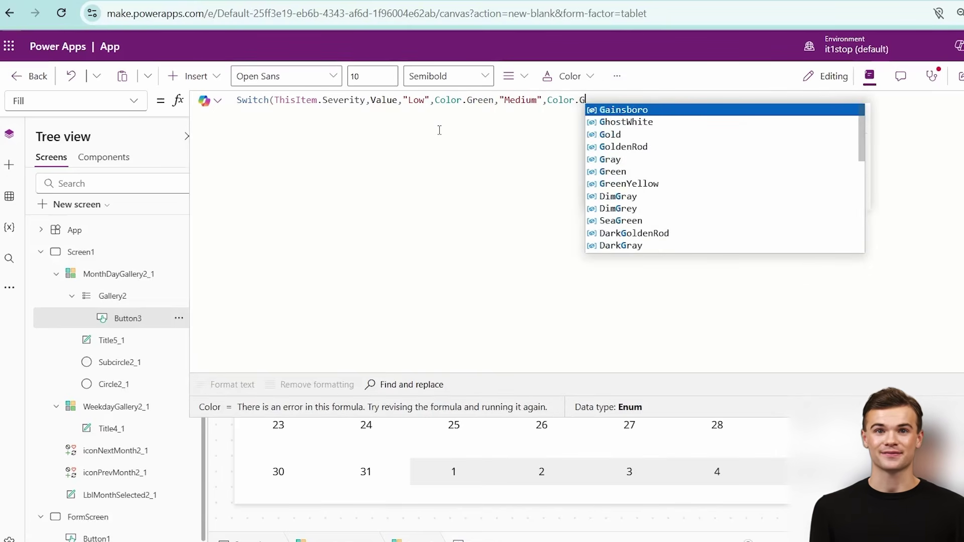
{"action": "type", "text": "llow,\""}
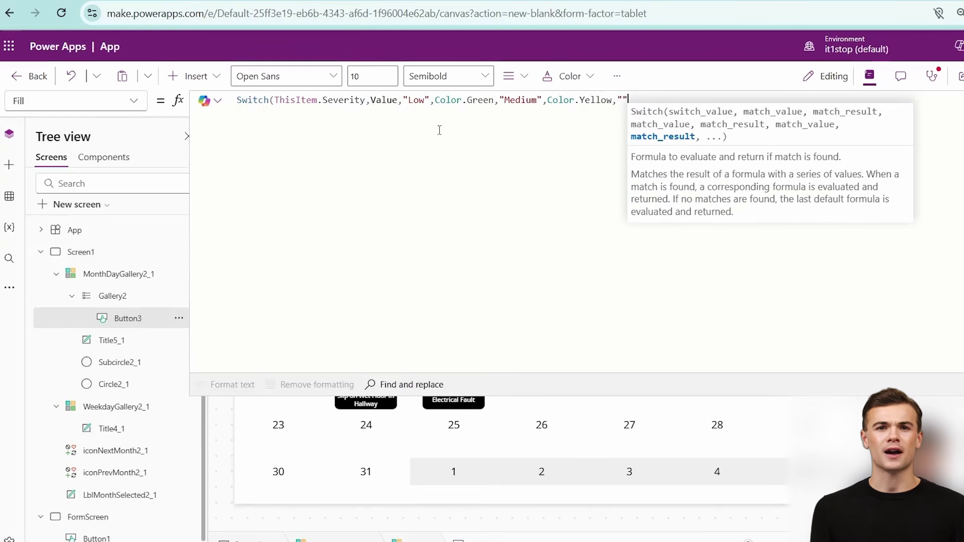
{"action": "type", "text": "High\",Color.Dar"}
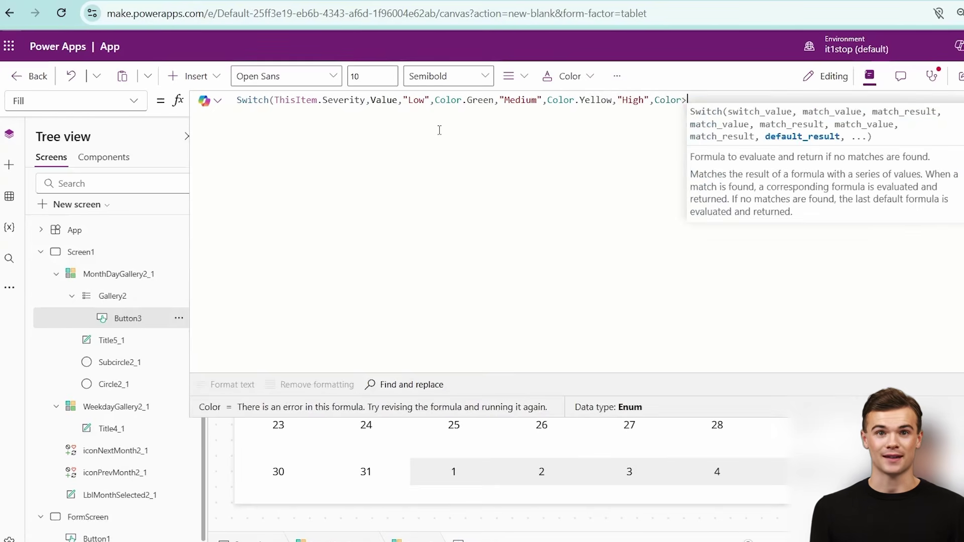
{"action": "type", "text": "kRed)"}
Correct the value tested by the Fill formula's Switch to ThisItem.Severity.Value
{"action": "double_click", "coordinate": [378, 100]}
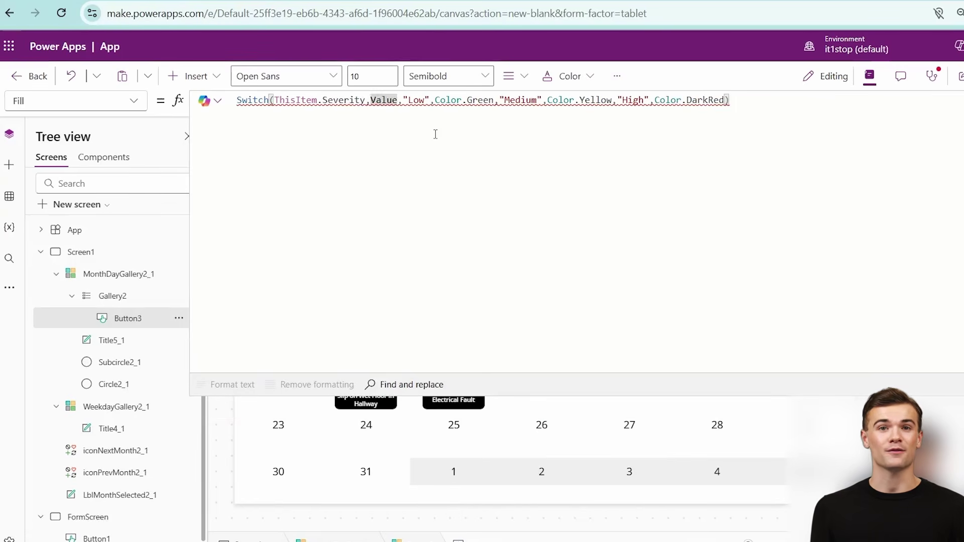
{"action": "key", "text": "BackSpace"}
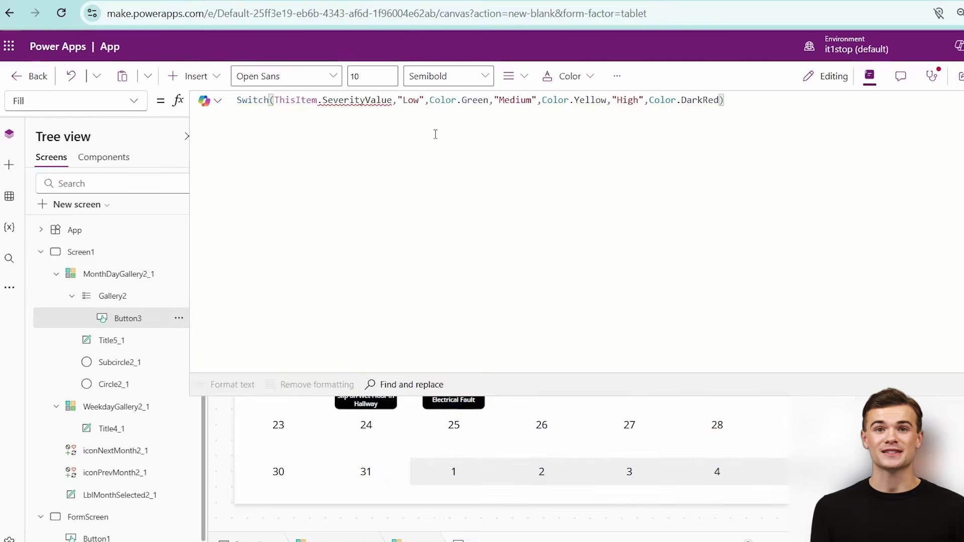
{"action": "type", "text": "."}
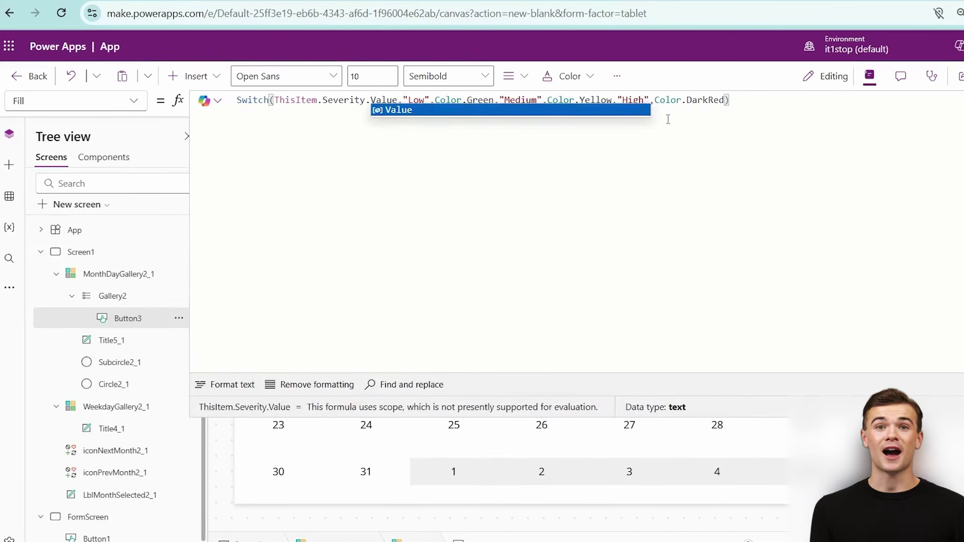
Preview the app to check the severity colours of the incident buttons, and return to the editor
{"action": "left_click", "coordinate": [464, 232]}
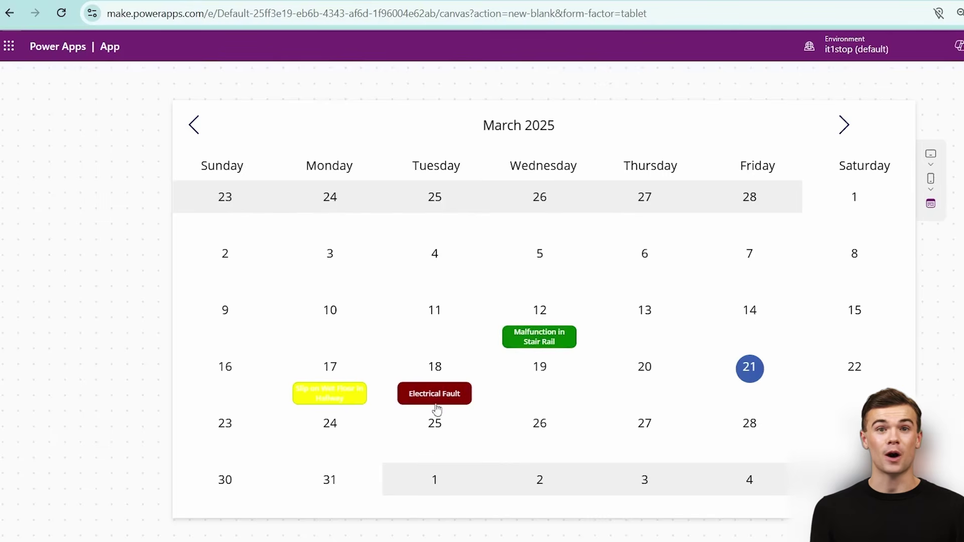
{"action": "key", "text": "Escape"}
{"action": "left_click", "coordinate": [691, 348]}
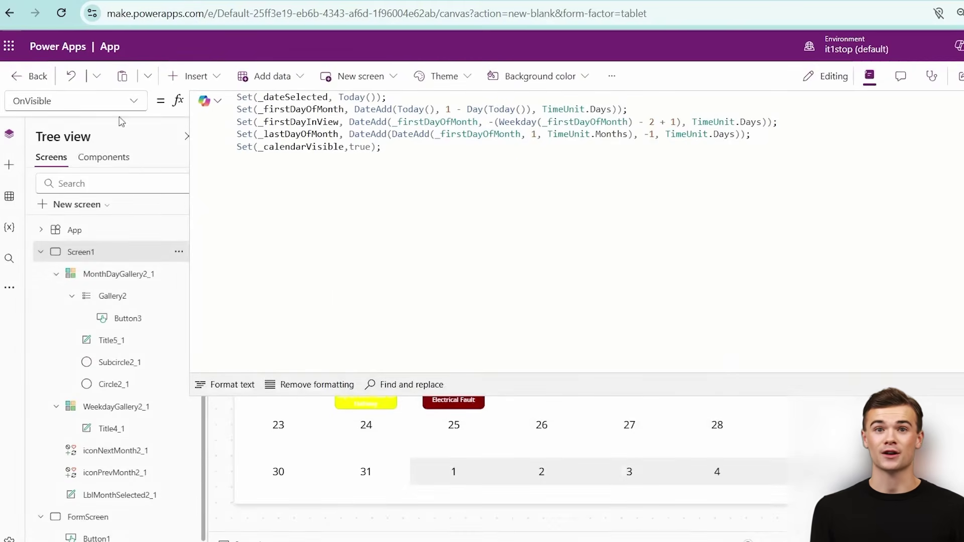
{"action": "left_click", "coordinate": [136, 103]}
{"action": "type", "text": "Hover"}
{"action": "key", "text": "Escape"}
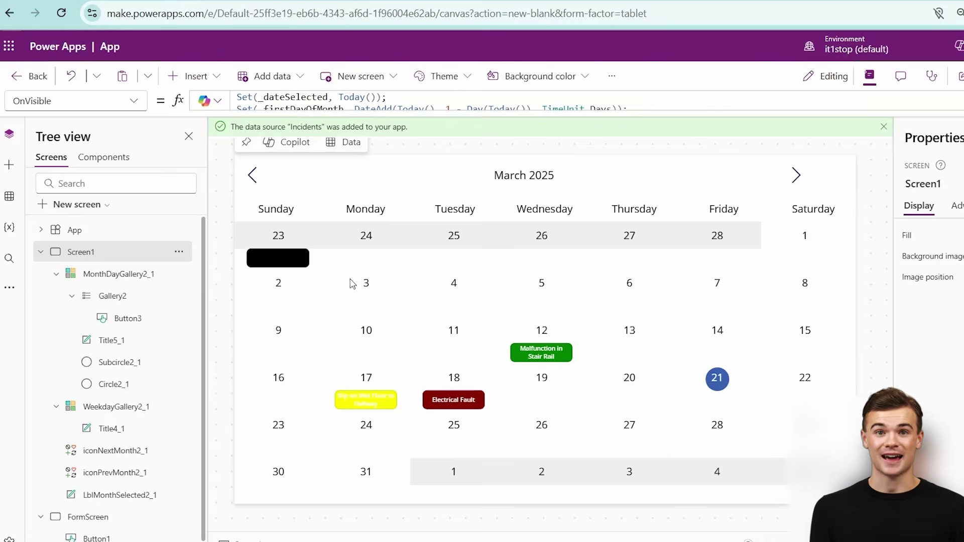
Check the incident button's HoverColor property and copy the Switch formula from its Fill property
{"action": "left_click", "coordinate": [289, 261]}
{"action": "left_click", "coordinate": [133, 101]}
{"action": "type", "text": "Hover"}
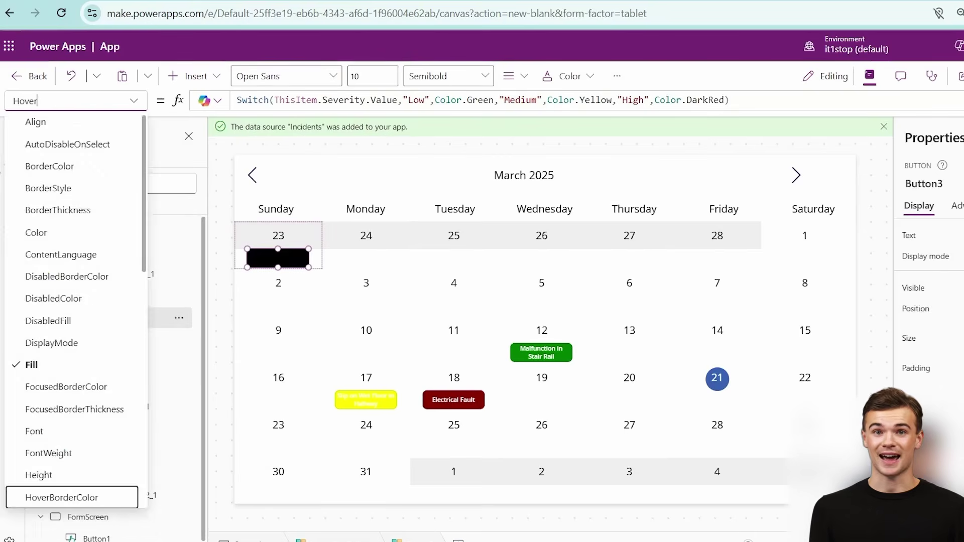
{"action": "type", "text": "C"}
{"action": "key", "text": "Return"}
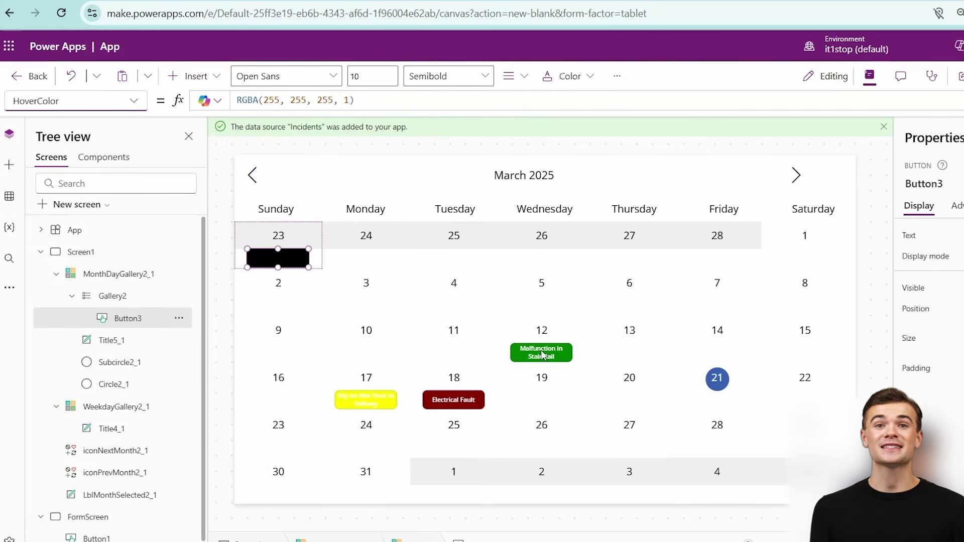
{"action": "left_click", "coordinate": [62, 101]}
{"action": "type", "text": "F"}
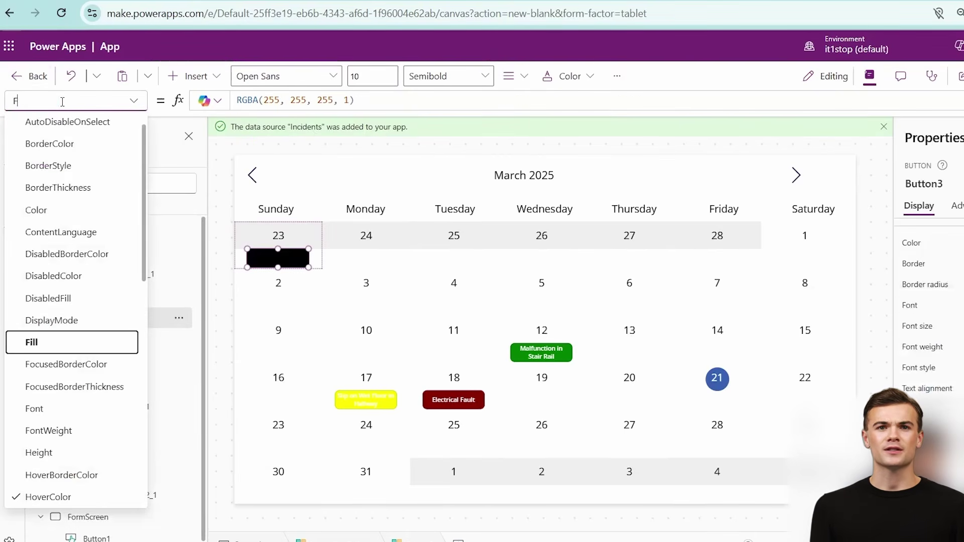
{"action": "type", "text": "ill"}
{"action": "key", "text": "Return"}
{"action": "key", "text": "ctrl+c"}
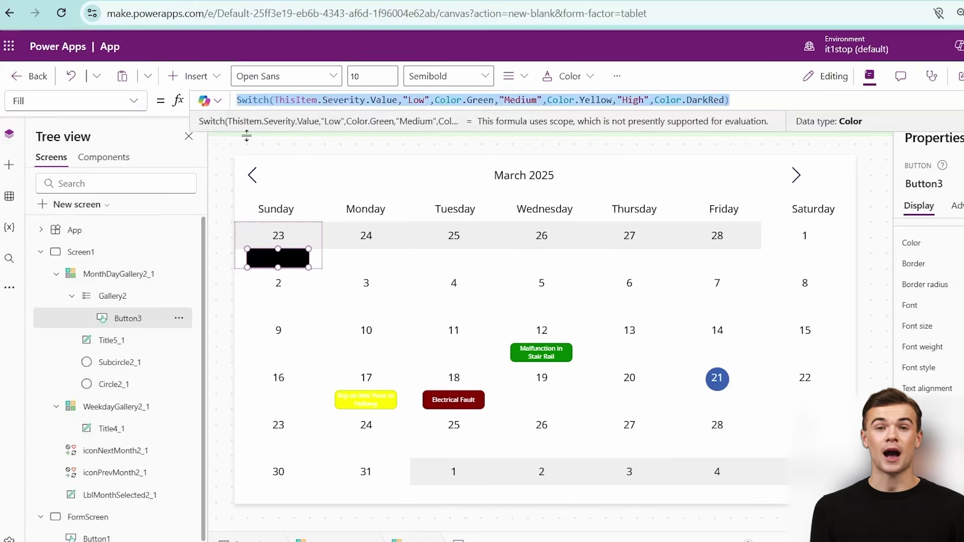
Replace the incident button's HoverColor formula with the copied severity Switch formula
{"action": "left_click", "coordinate": [91, 101]}
{"action": "type", "text": "Hover"}
{"action": "key", "text": "Return"}
{"action": "double_click", "coordinate": [317, 100]}
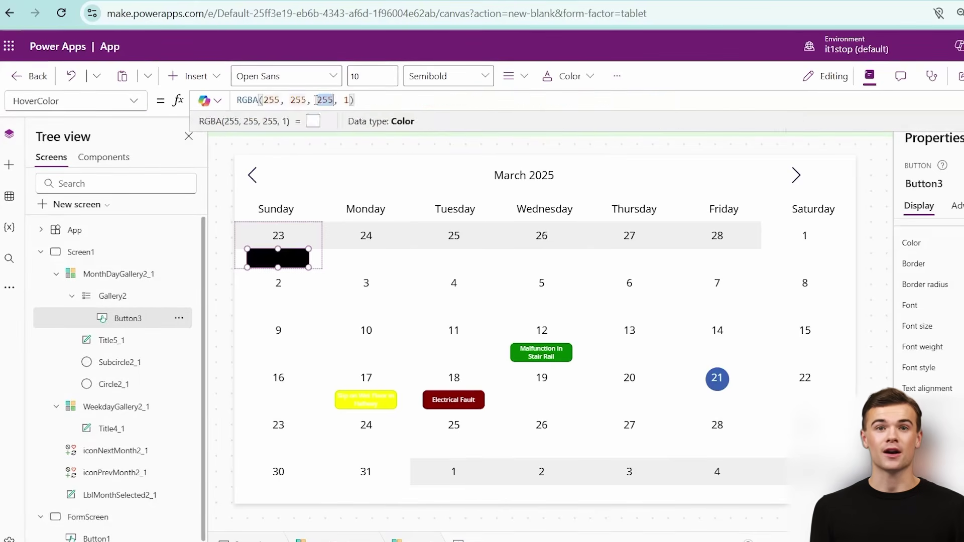
{"action": "key", "text": "ctrl+a"}
{"action": "key", "text": "ctrl+v"}
Preview the app to check how the "Malfunction in Stair Rail" button looks under the pointer, and return to the editor
{"action": "left_click", "coordinate": [962, 76]}
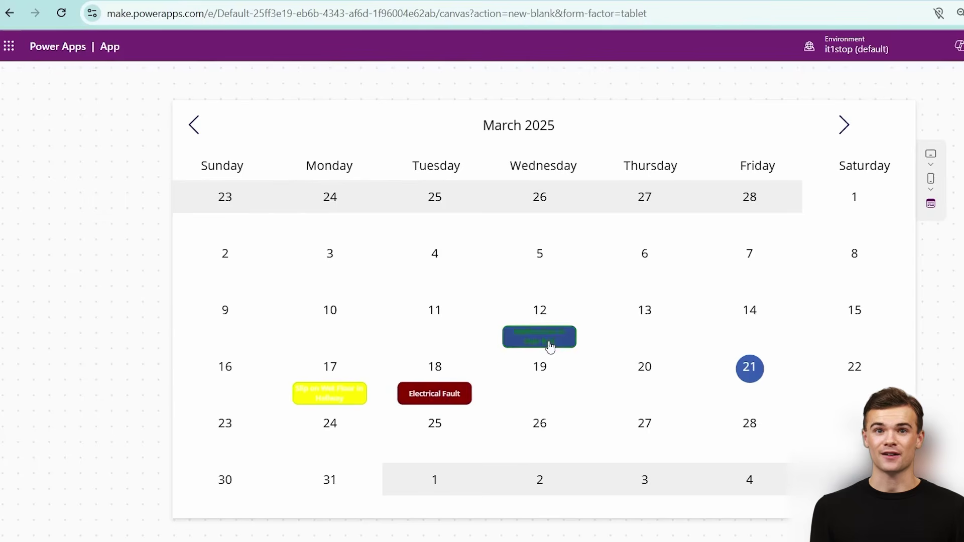
{"action": "key", "text": "Escape"}
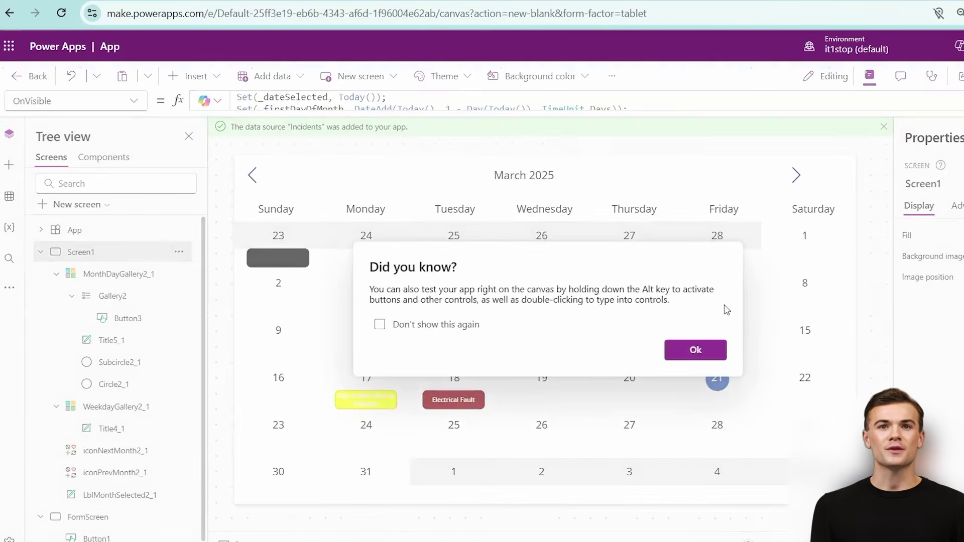
{"action": "left_click", "coordinate": [697, 350]}
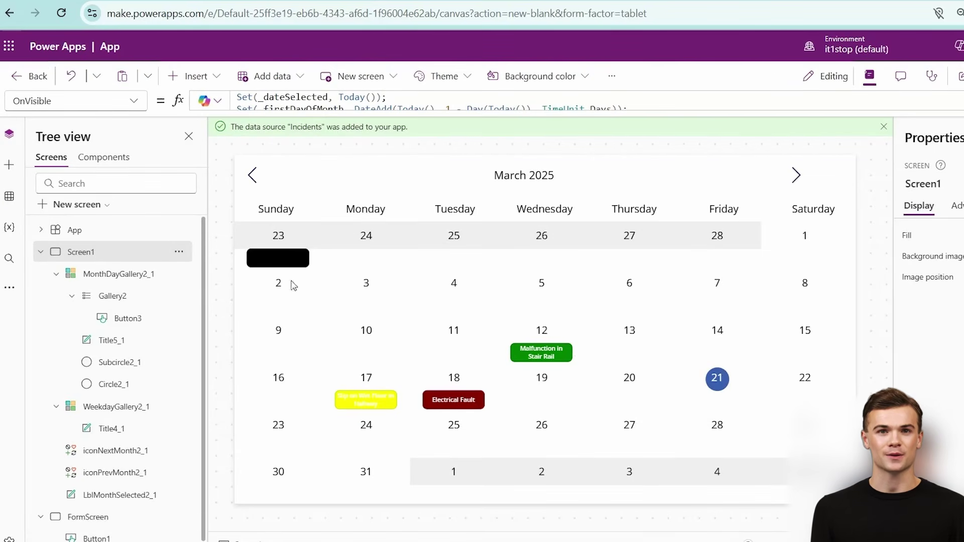
Inspect the Circle2_1 and Subcircle2_1 shapes in the first day cell of the calendar gallery
{"action": "left_click", "coordinate": [120, 296]}
{"action": "left_click", "coordinate": [116, 384]}
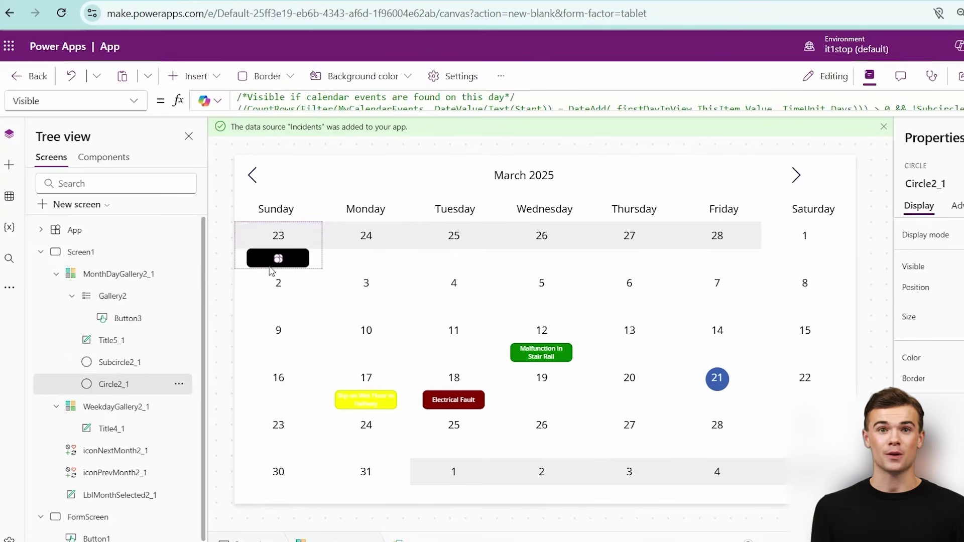
{"action": "left_click", "coordinate": [276, 236]}
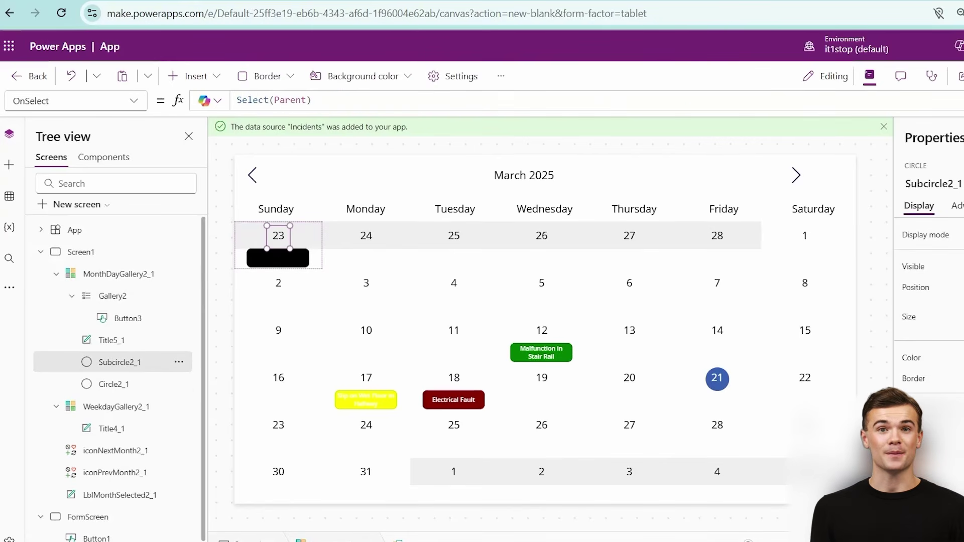